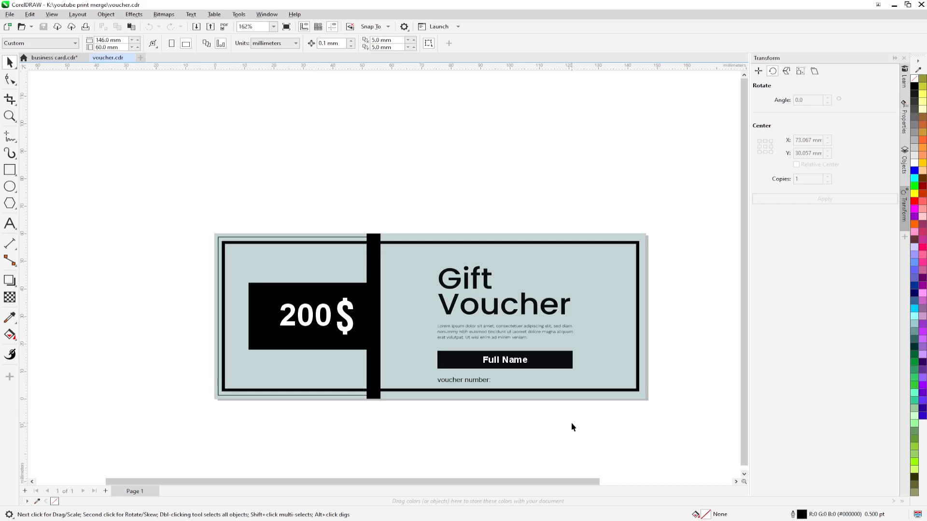
Step: Launch File > Print Merge > Create/load Print Merge for the voucher design
{"action": "left_click_drag", "start_coordinate": [190, 208], "coordinate": [665, 426]}
{"action": "left_click", "coordinate": [676, 435]}
{"action": "left_click", "coordinate": [9, 15]}
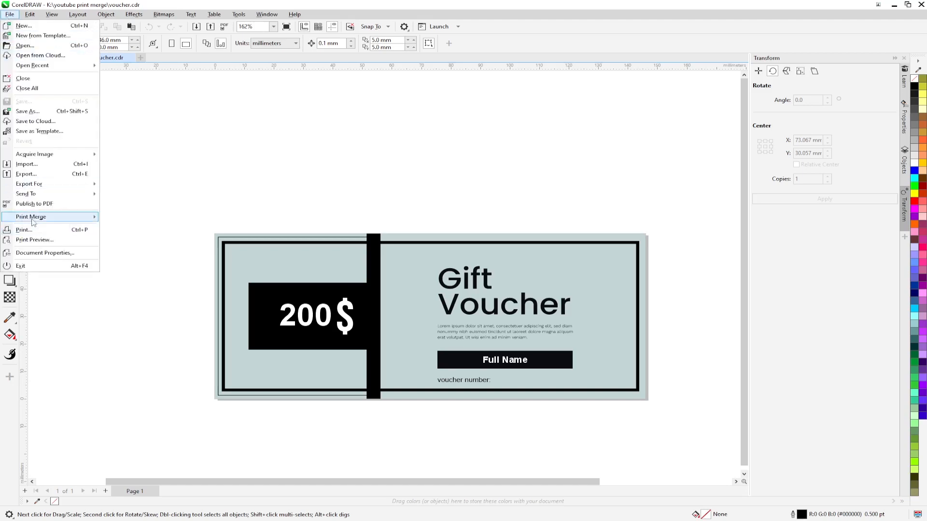
{"action": "mouse_move", "coordinate": [73, 220]}
{"action": "left_click", "coordinate": [145, 218]}
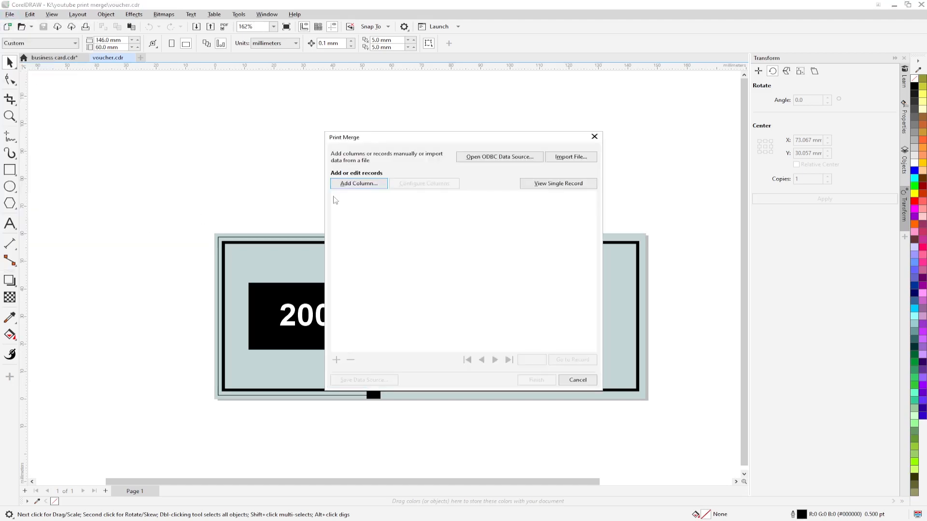
{"action": "left_click_drag", "start_coordinate": [434, 138], "coordinate": [172, 103]}
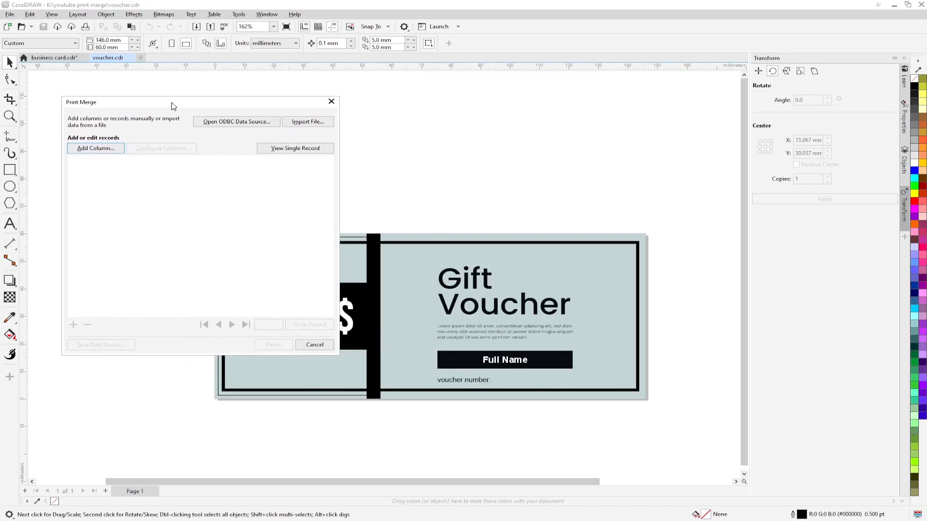
Step: Add 'Full name' and 'Value' data columns and begin a 'Serial number' column
{"action": "left_click", "coordinate": [89, 149]}
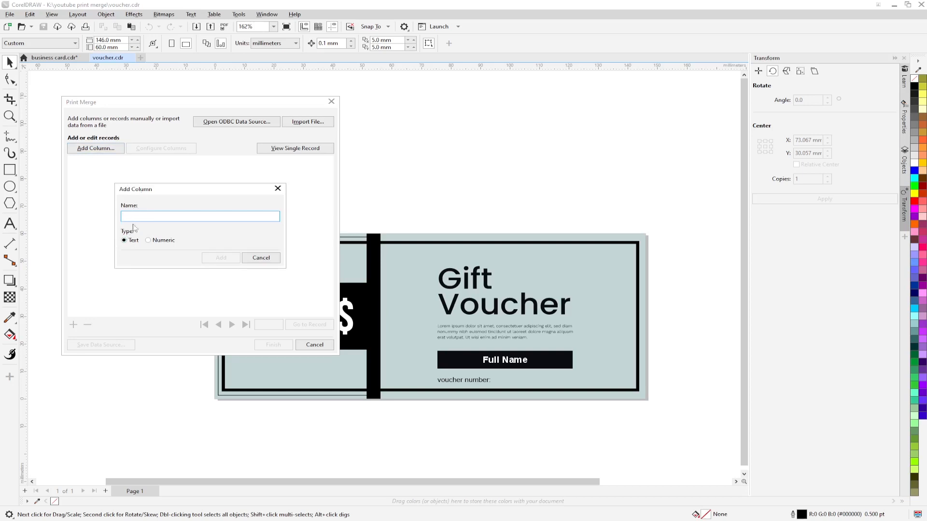
{"action": "type", "text": "Full name"}
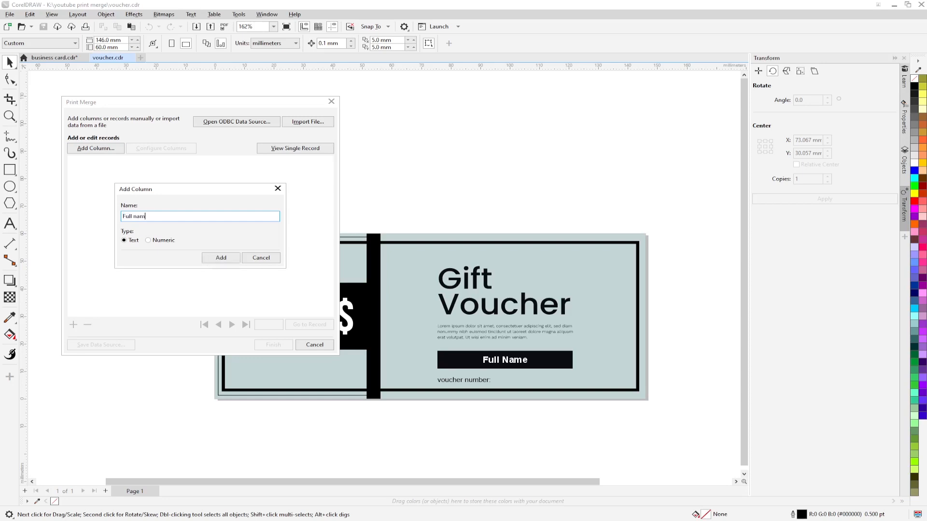
{"action": "left_click", "coordinate": [222, 259]}
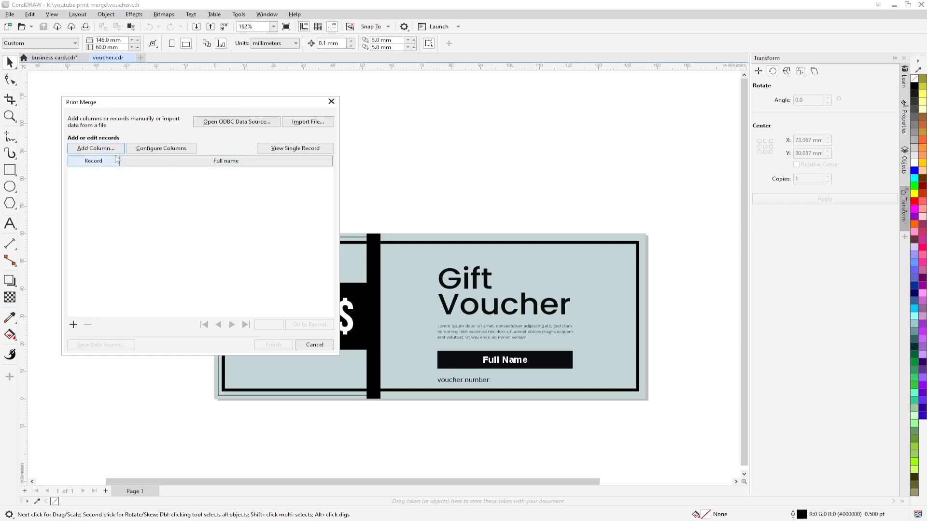
{"action": "left_click", "coordinate": [97, 149]}
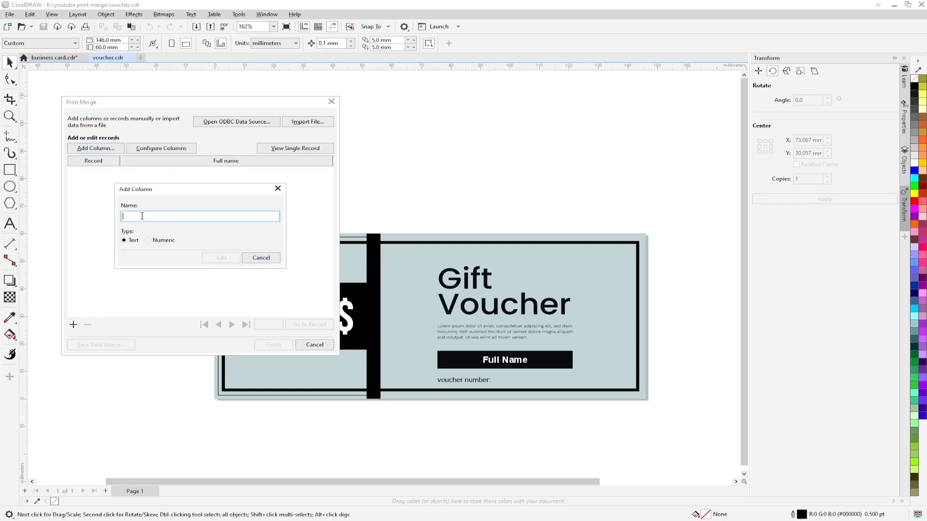
{"action": "type", "text": "Value"}
{"action": "left_click", "coordinate": [215, 257]}
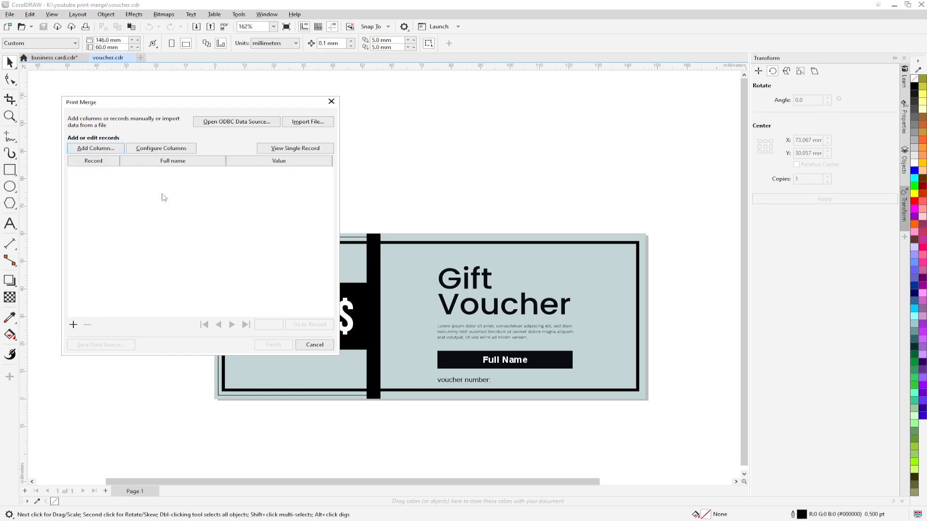
{"action": "left_click", "coordinate": [86, 151]}
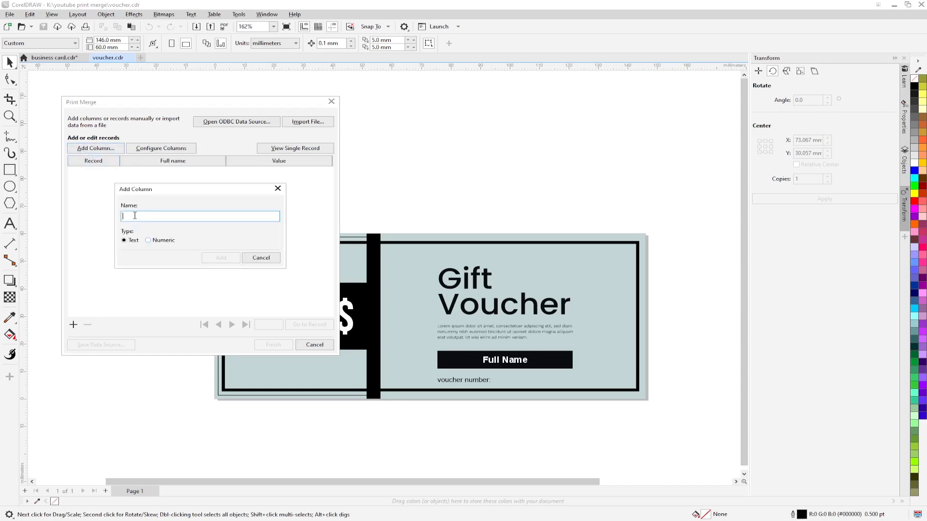
{"action": "type", "text": "Serial number"}
Step: Add Serial number as a numeric column in X format, starting at 1, incrementing continually
{"action": "left_click", "coordinate": [148, 241]}
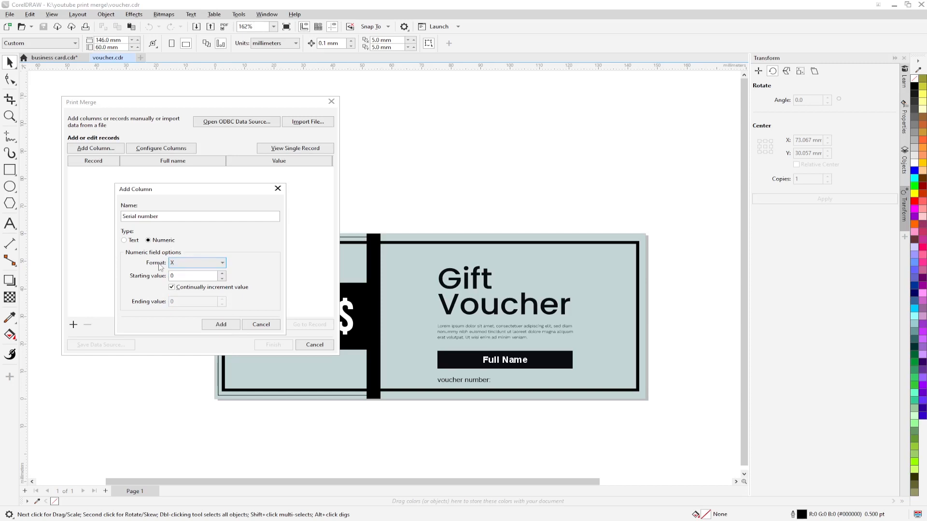
{"action": "left_click", "coordinate": [222, 267]}
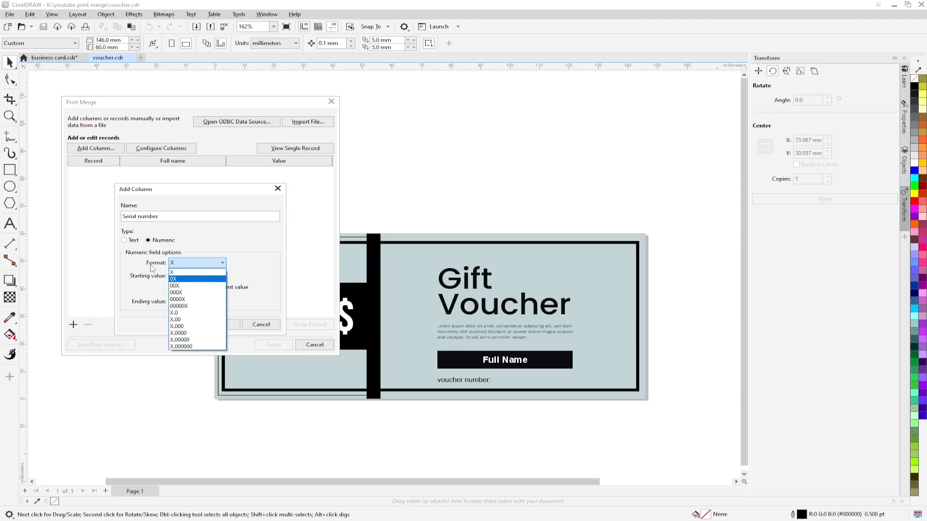
{"action": "left_click", "coordinate": [151, 268]}
{"action": "left_click", "coordinate": [222, 273]}
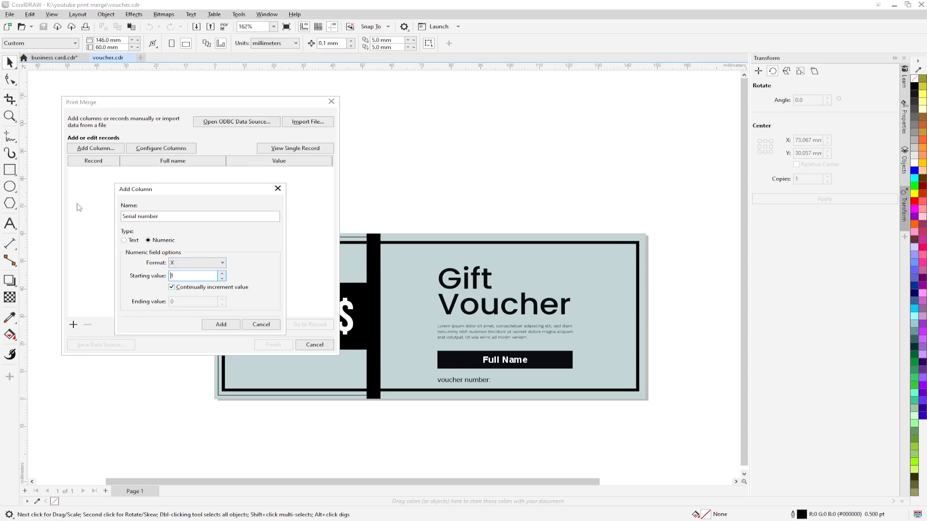
{"action": "left_click", "coordinate": [178, 289]}
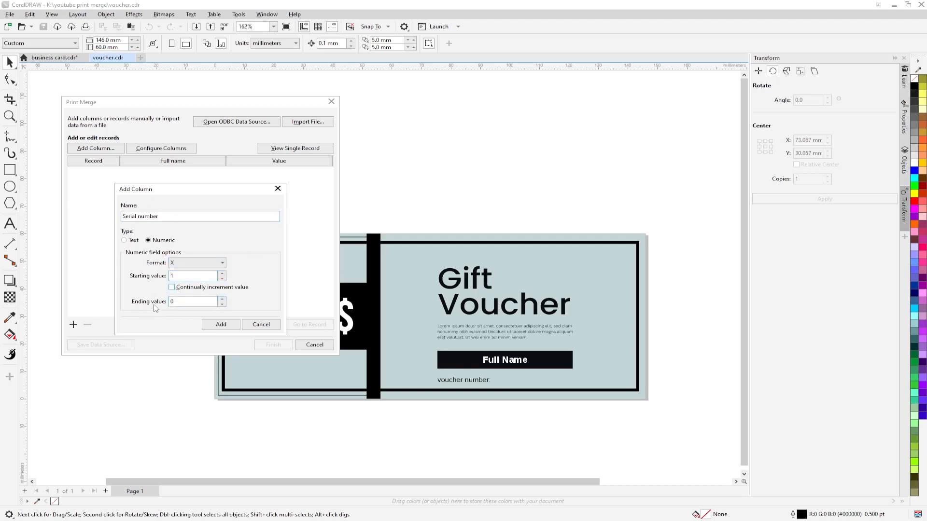
{"action": "left_click", "coordinate": [173, 288]}
{"action": "left_click", "coordinate": [223, 325]}
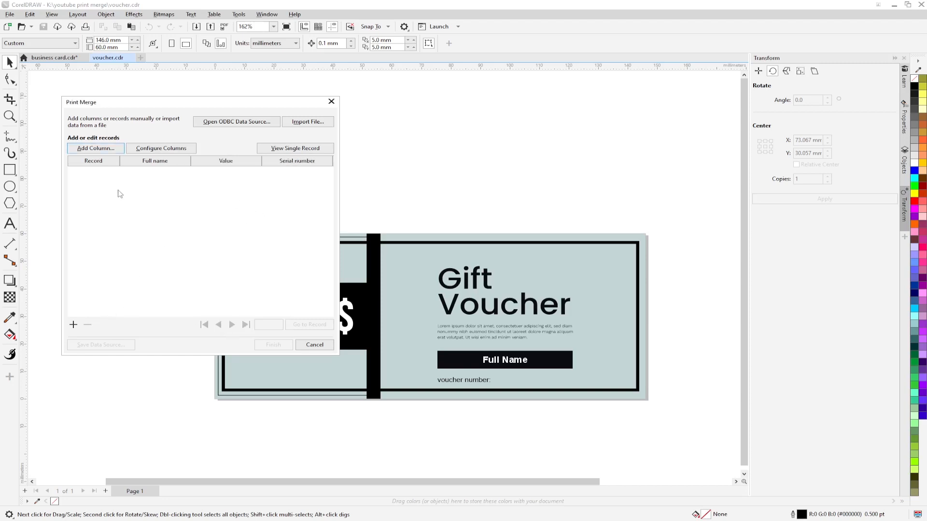
Step: Add a record, change the Serial number column format to 0X, then add a second record
{"action": "left_click", "coordinate": [73, 325]}
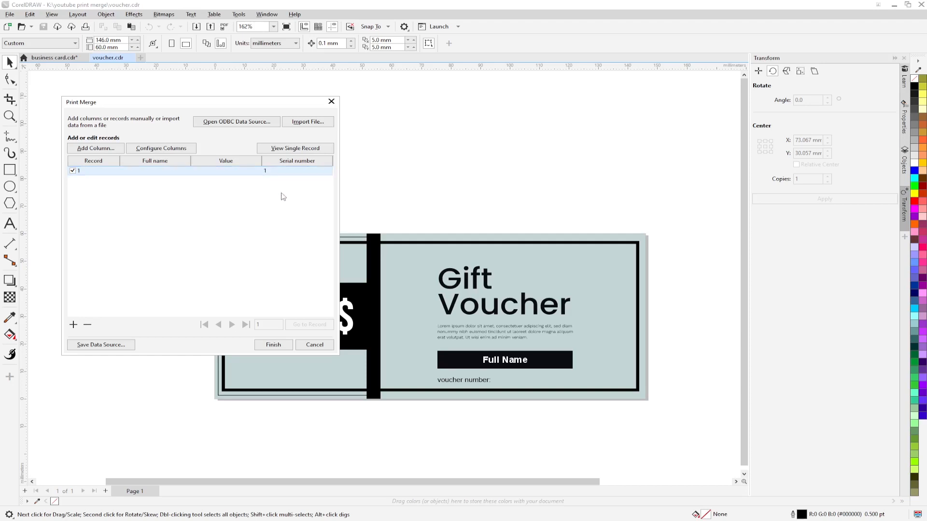
{"action": "left_click", "coordinate": [160, 149]}
{"action": "left_click", "coordinate": [156, 231]}
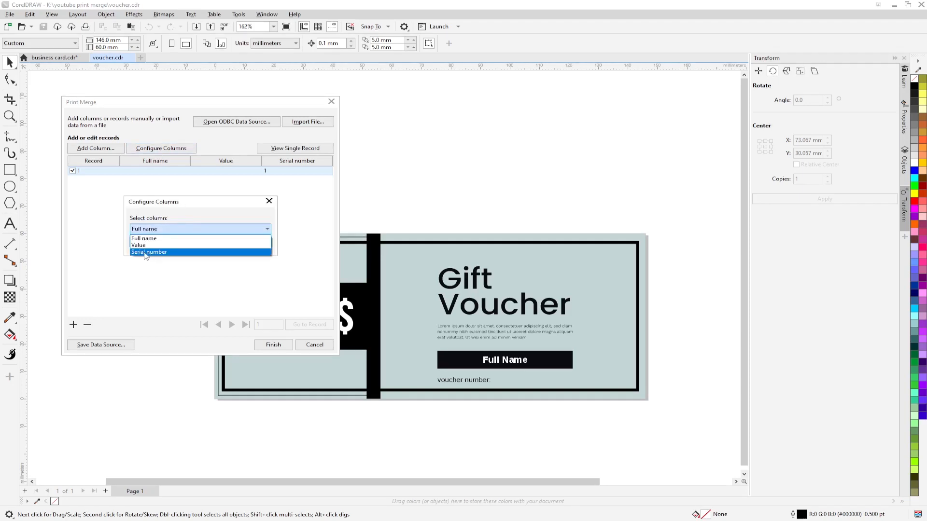
{"action": "left_click", "coordinate": [153, 253]}
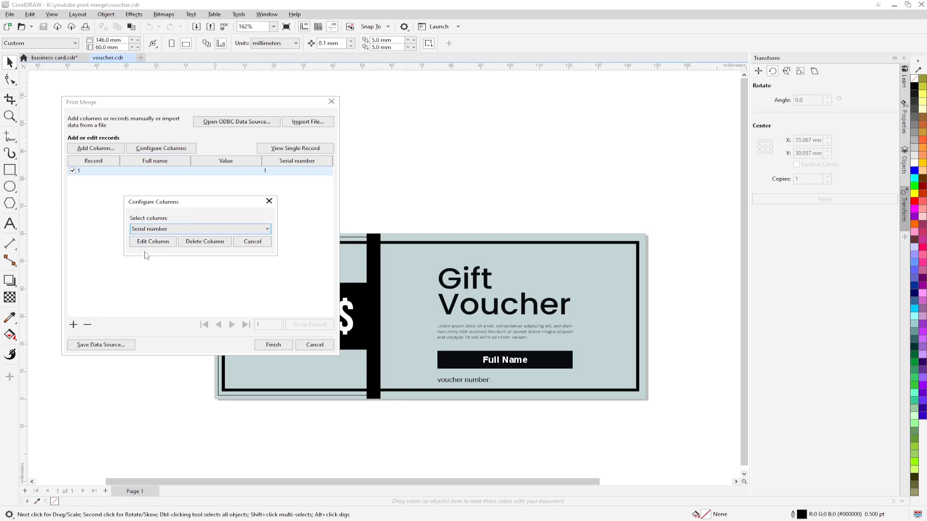
{"action": "left_click", "coordinate": [150, 242]}
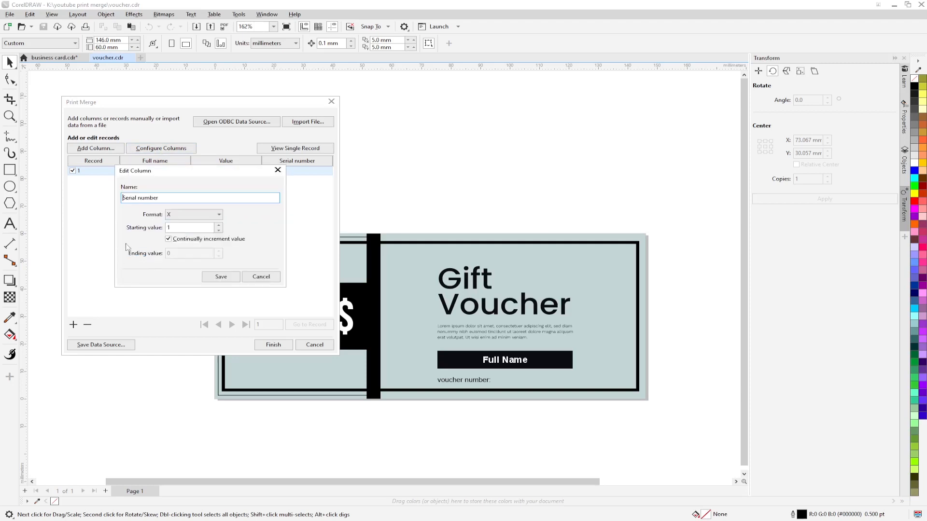
{"action": "left_click", "coordinate": [203, 217]}
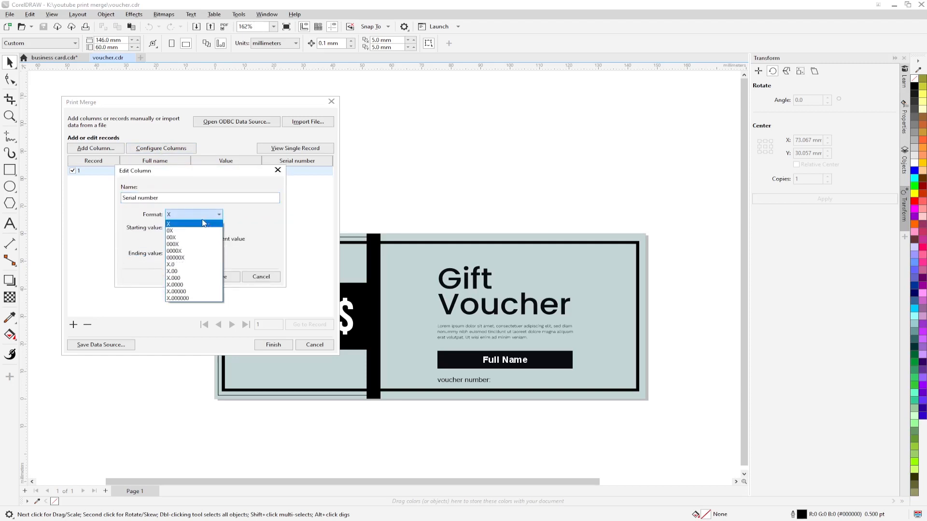
{"action": "left_click", "coordinate": [171, 231]}
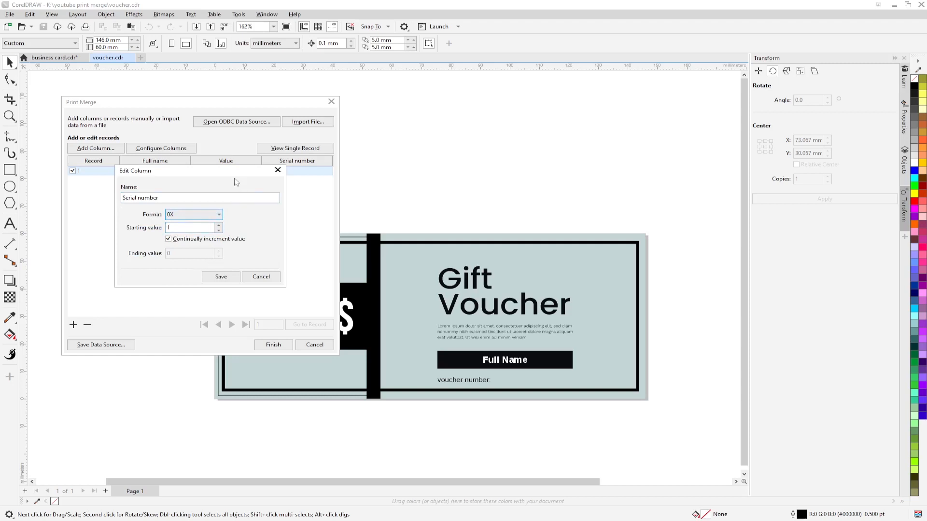
{"action": "left_click_drag", "start_coordinate": [233, 176], "coordinate": [217, 212]}
{"action": "left_click", "coordinate": [206, 314]}
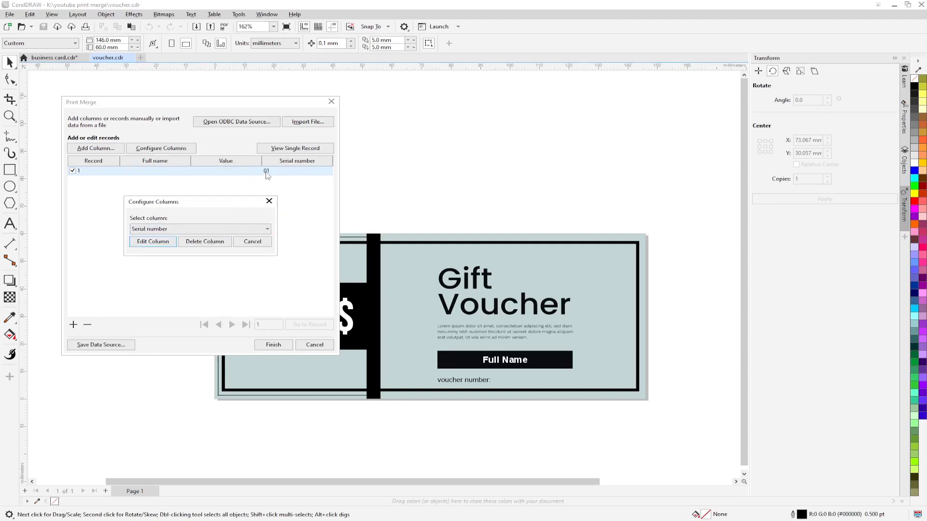
{"action": "left_click", "coordinate": [257, 243]}
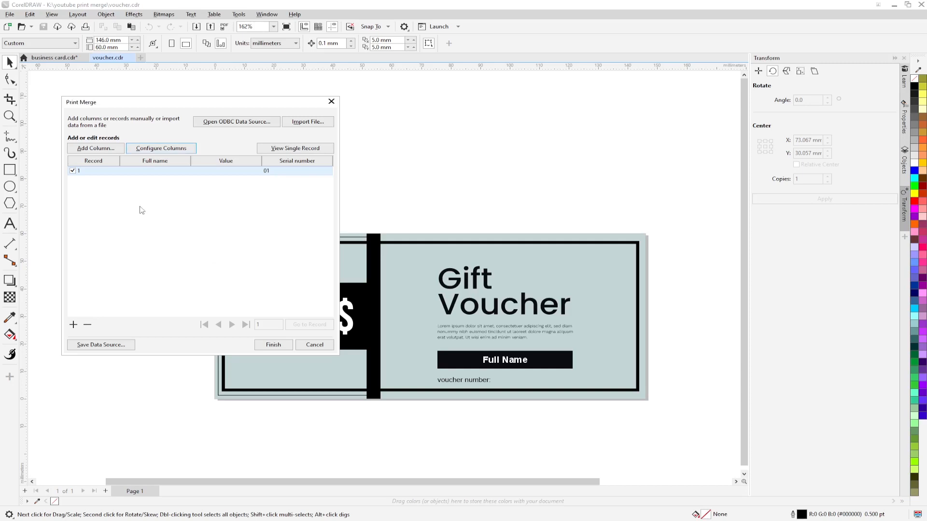
{"action": "left_click", "coordinate": [73, 324]}
Step: Add three more records, bringing the merge data to five records
{"action": "left_click", "coordinate": [73, 325]}
{"action": "left_click", "coordinate": [73, 325]}
{"action": "left_click", "coordinate": [74, 325]}
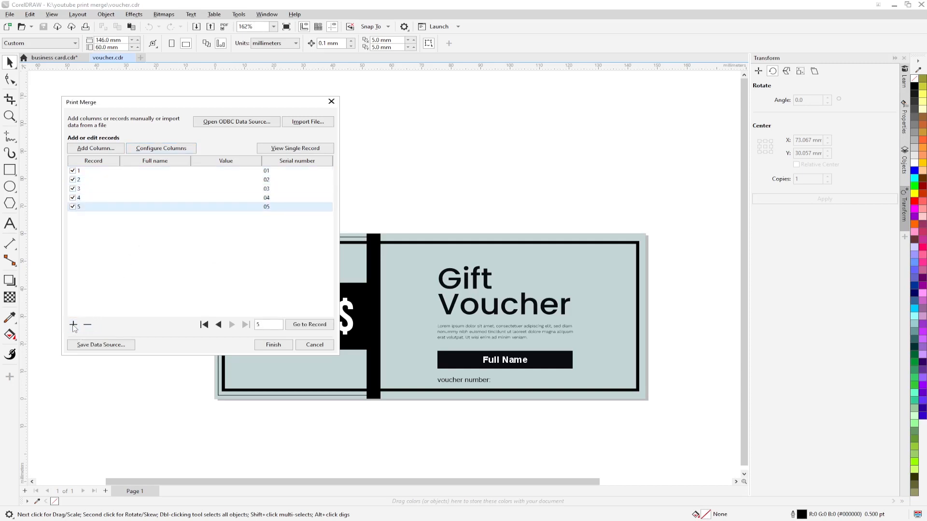
{"action": "left_click", "coordinate": [142, 172]}
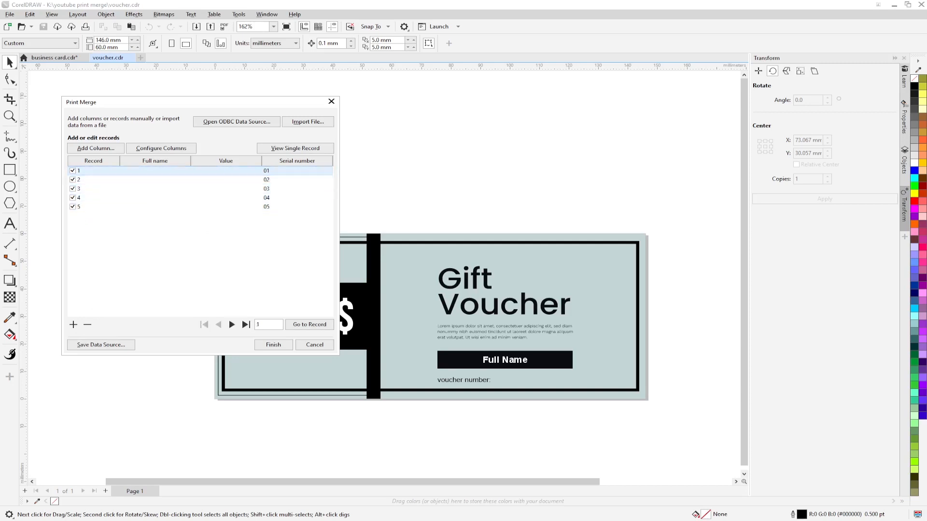
{"action": "key", "text": "alt+Tab"}
Step: Enter the first two recipients' full names with values 500 and 300
{"action": "left_click", "coordinate": [148, 172]}
{"action": "key", "text": "Return"}
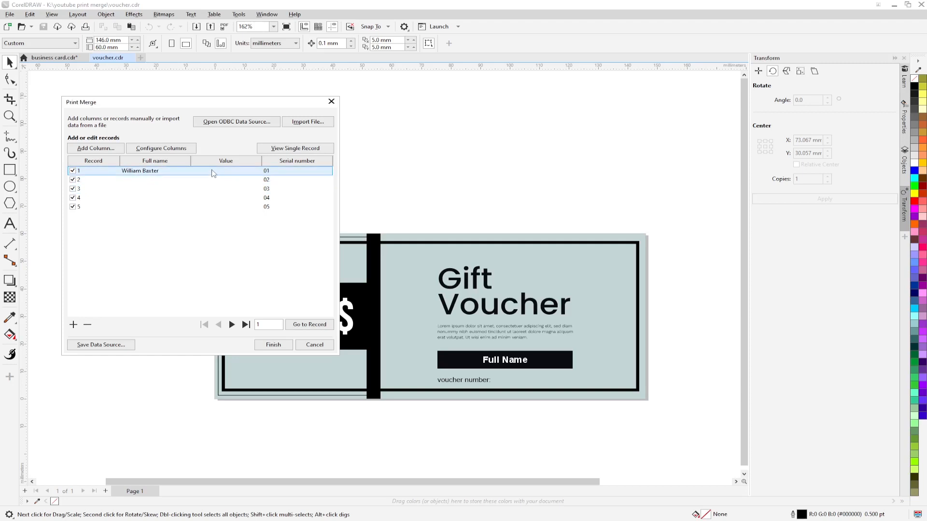
{"action": "left_click", "coordinate": [247, 181]}
{"action": "type", "text": "500"}
{"action": "key", "text": "Return"}
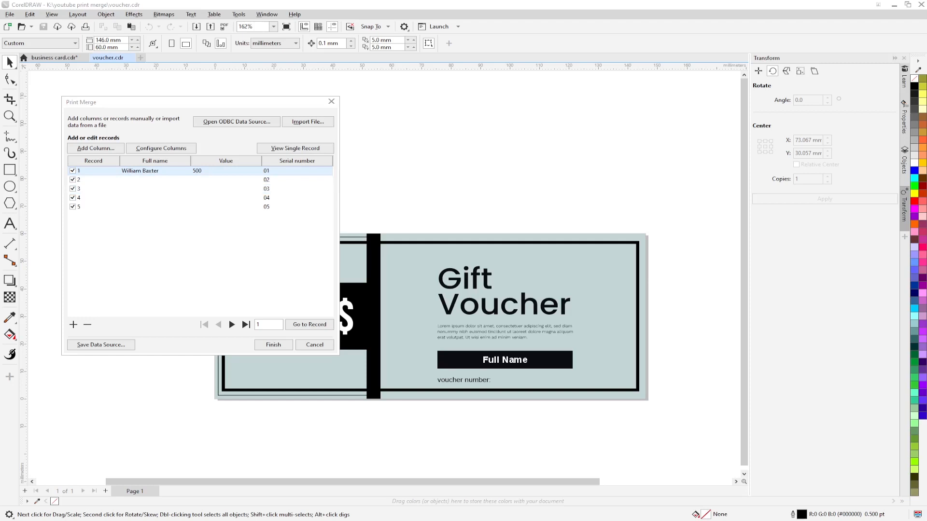
{"action": "left_click", "coordinate": [144, 182]}
{"action": "left_click", "coordinate": [134, 182]}
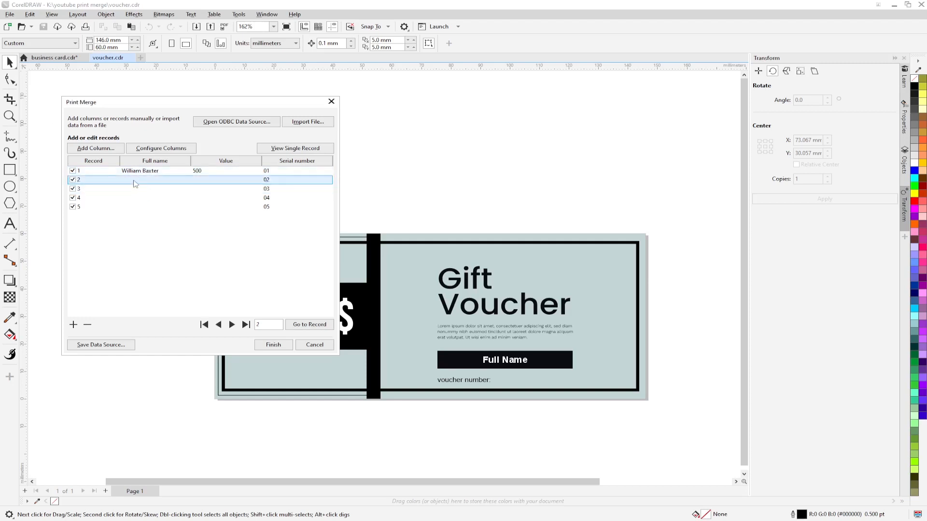
{"action": "key", "text": "Return"}
{"action": "left_click", "coordinate": [207, 181]}
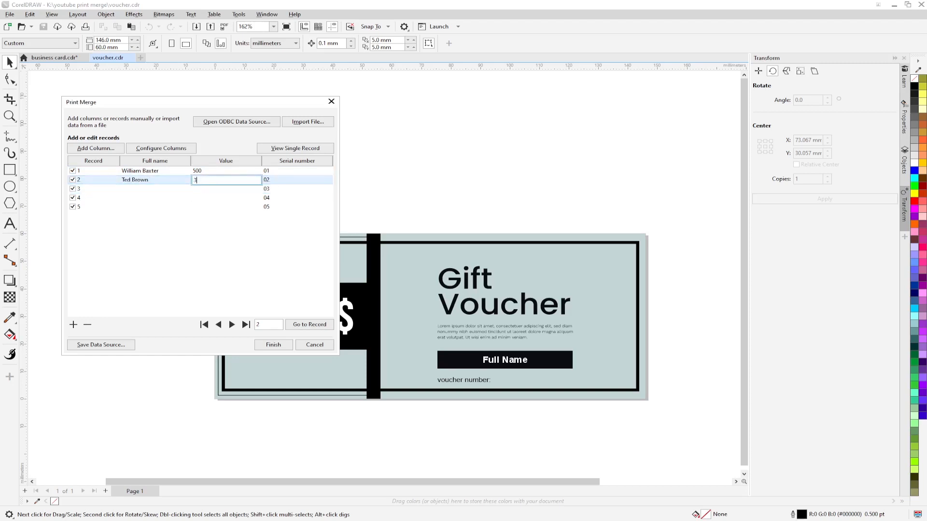
{"action": "key", "text": "Return"}
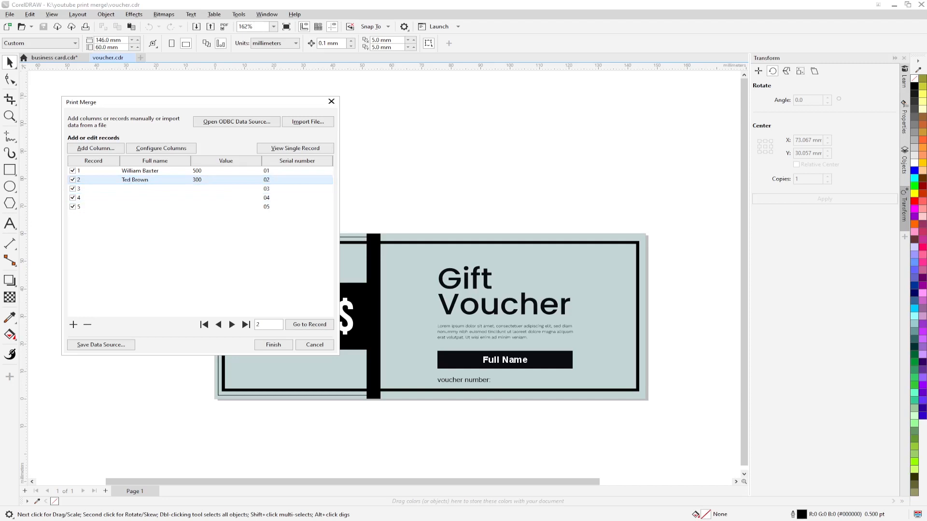
Step: Enter the remaining three recipients' full names with values 800, 1100 and 600
{"action": "left_click", "coordinate": [138, 190]}
{"action": "left_click", "coordinate": [138, 190]}
{"action": "key", "text": "Tab"}
{"action": "type", "text": "800"}
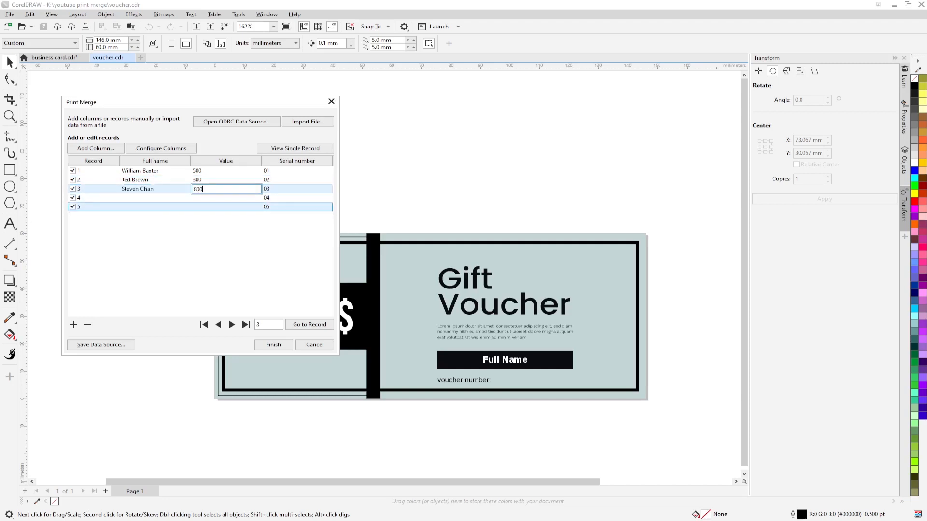
{"action": "key", "text": "Return"}
{"action": "left_click", "coordinate": [137, 198]}
{"action": "key", "text": "Tab"}
{"action": "type", "text": "1100"}
{"action": "key", "text": "Return"}
{"action": "left_click", "coordinate": [137, 207]}
{"action": "key", "text": "Tab"}
{"action": "type", "text": "600"}
{"action": "key", "text": "Return"}
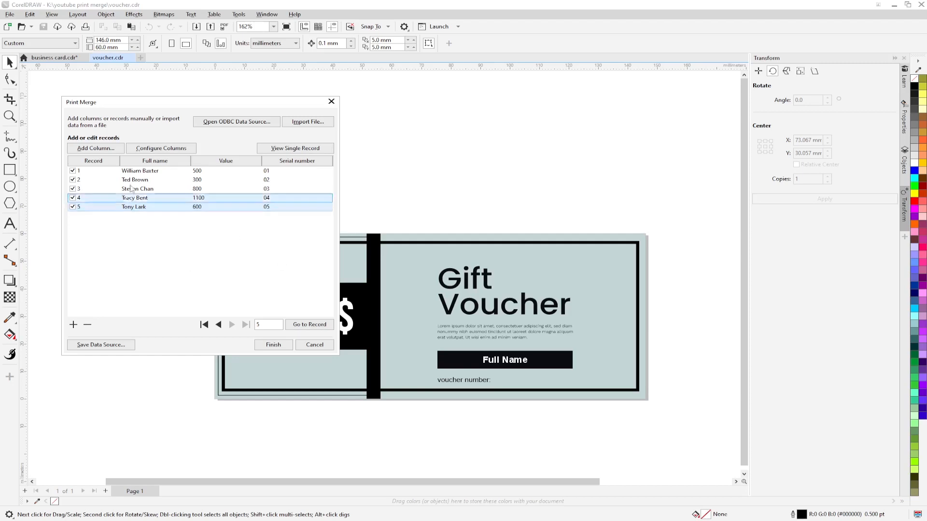
Step: Finish the merge data setup and insert the Full name field onto the voucher
{"action": "left_click", "coordinate": [274, 346]}
{"action": "left_click_drag", "start_coordinate": [52, 5], "coordinate": [111, 147]}
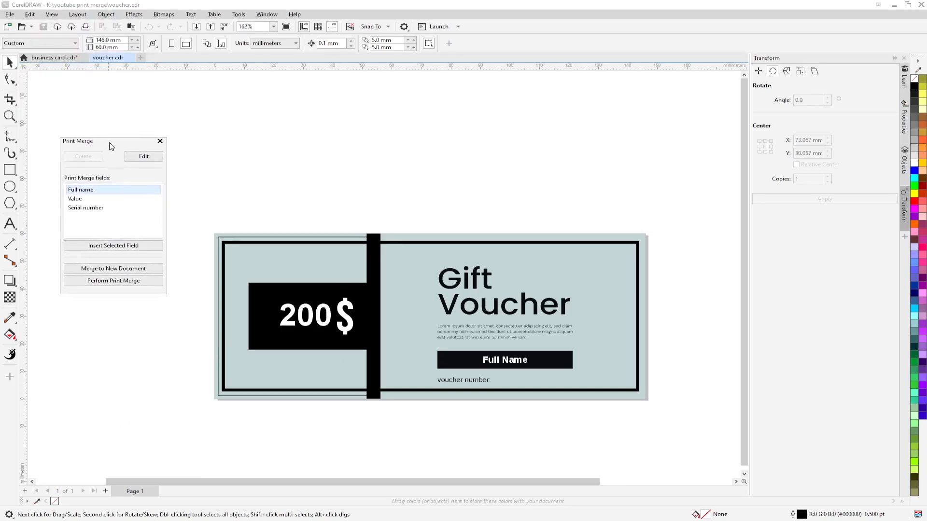
{"action": "left_click_drag", "start_coordinate": [117, 144], "coordinate": [128, 147]}
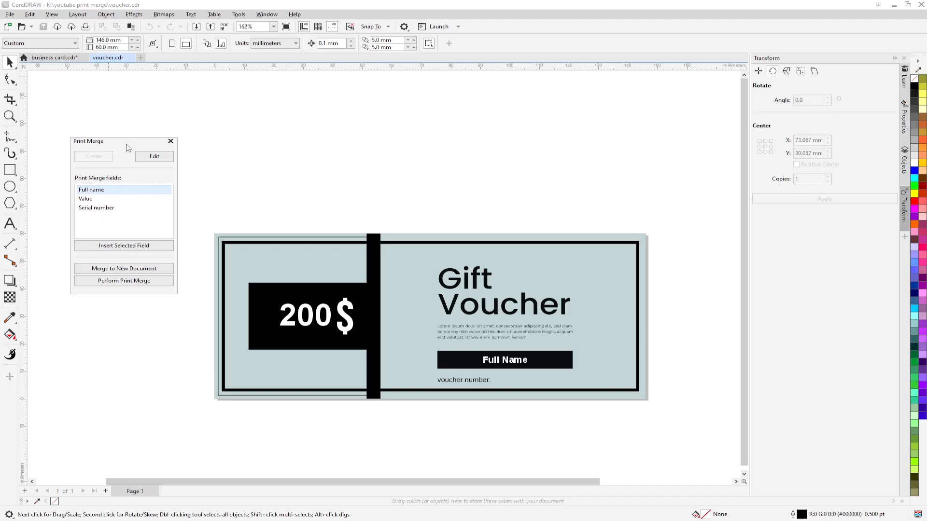
{"action": "left_click_drag", "start_coordinate": [127, 148], "coordinate": [129, 232]}
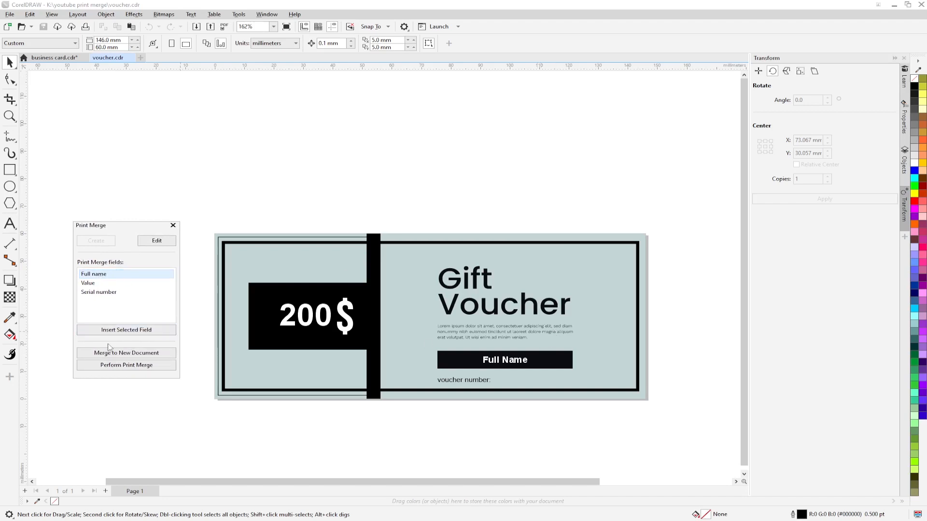
{"action": "left_click", "coordinate": [96, 276]}
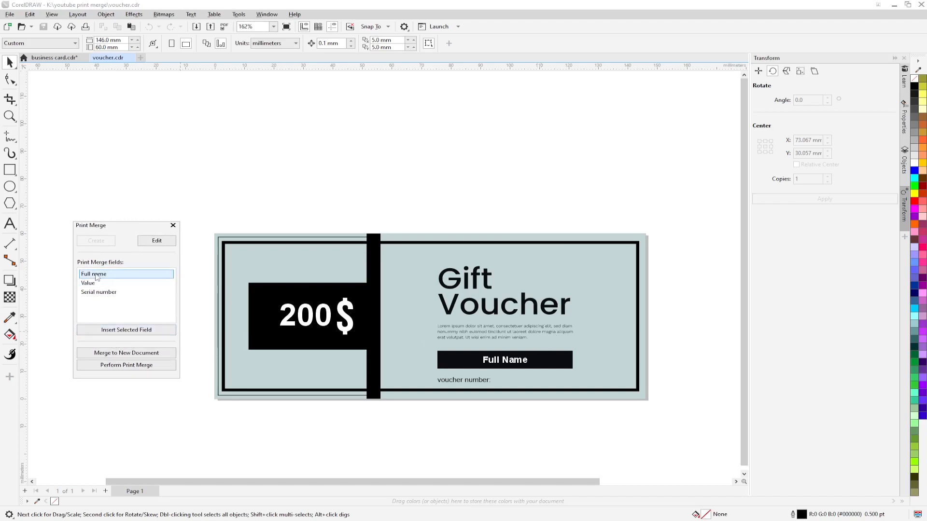
{"action": "left_click", "coordinate": [124, 330]}
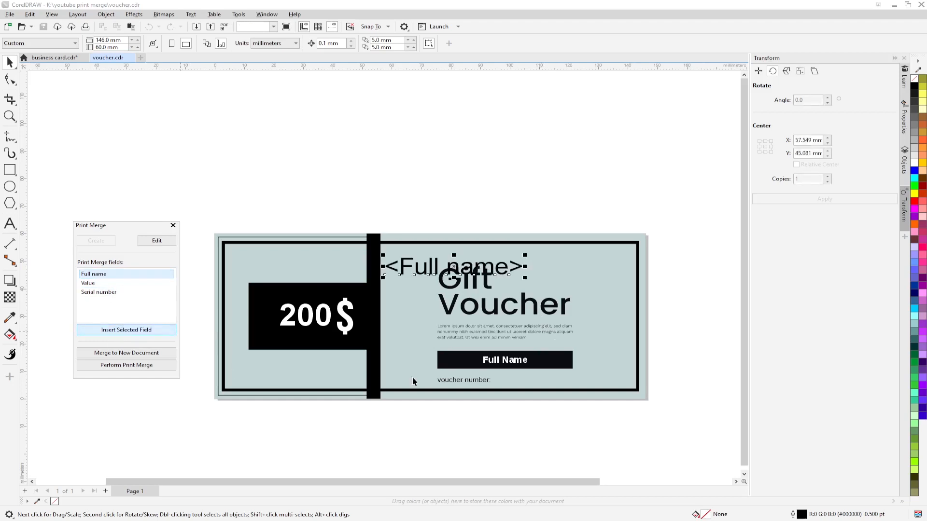
Step: Move the Full name field onto the voucher-number line and right-drag the placeholder Full Name onto it
{"action": "left_click", "coordinate": [461, 271]}
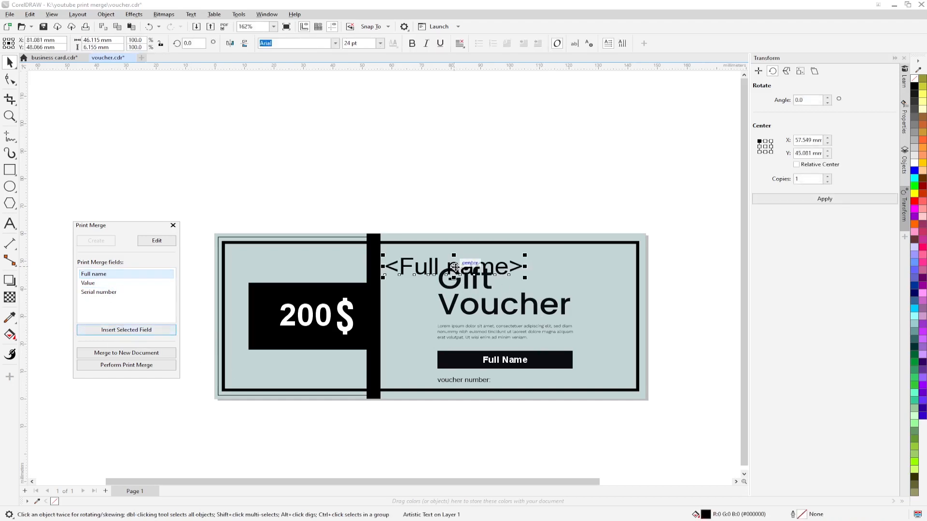
{"action": "left_click_drag", "start_coordinate": [461, 270], "coordinate": [428, 202]}
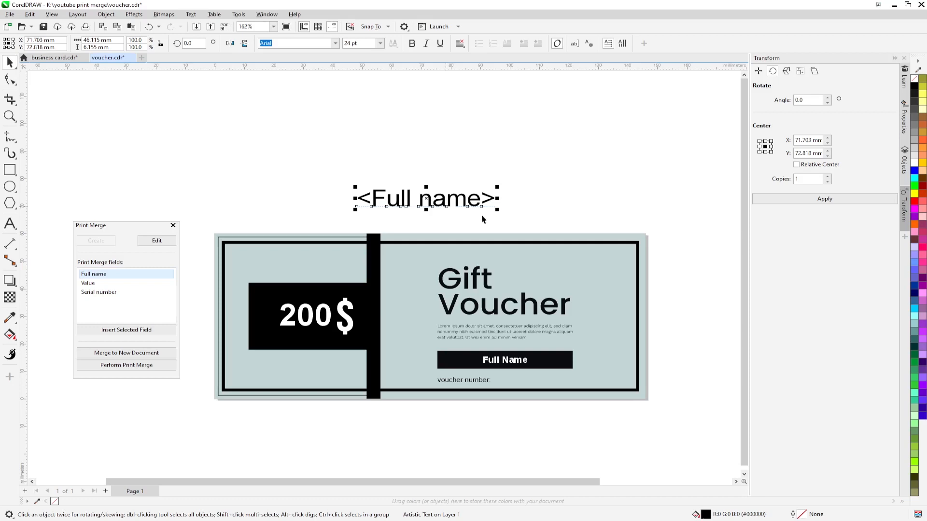
{"action": "left_click_drag", "start_coordinate": [555, 212], "coordinate": [534, 179]}
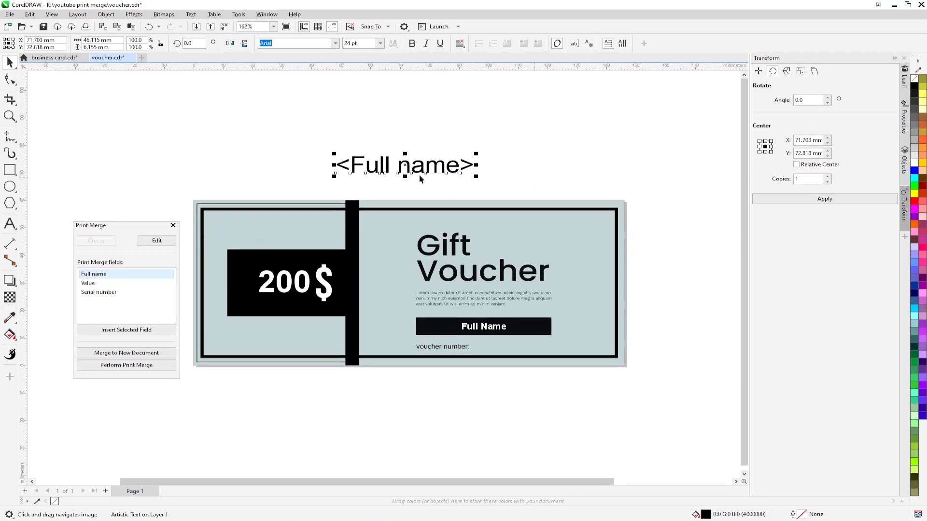
{"action": "left_click_drag", "start_coordinate": [407, 170], "coordinate": [528, 355]}
{"action": "scroll", "coordinate": [513, 356], "scroll_direction": "up", "scroll_amount": 3}
{"action": "left_click", "coordinate": [495, 318]}
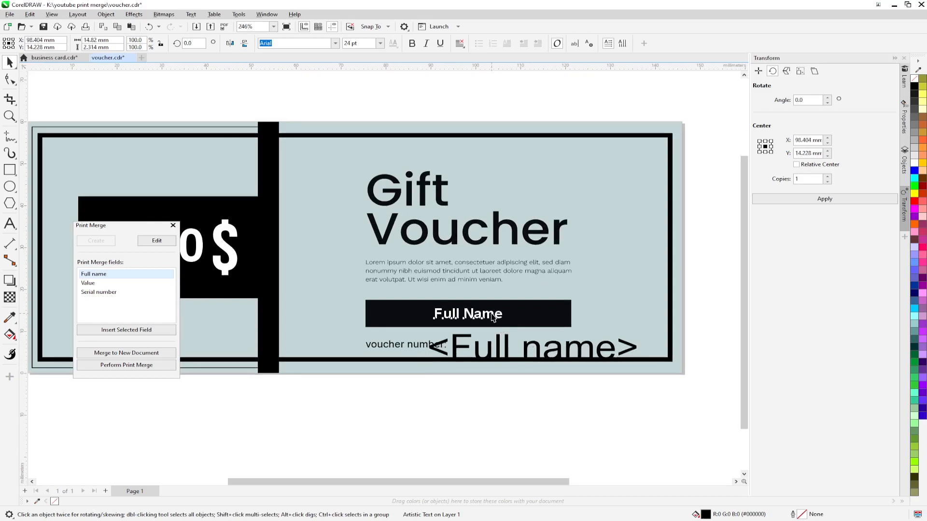
{"action": "left_click", "coordinate": [495, 360]}
{"action": "scroll", "coordinate": [497, 335], "scroll_direction": "up", "scroll_amount": 2}
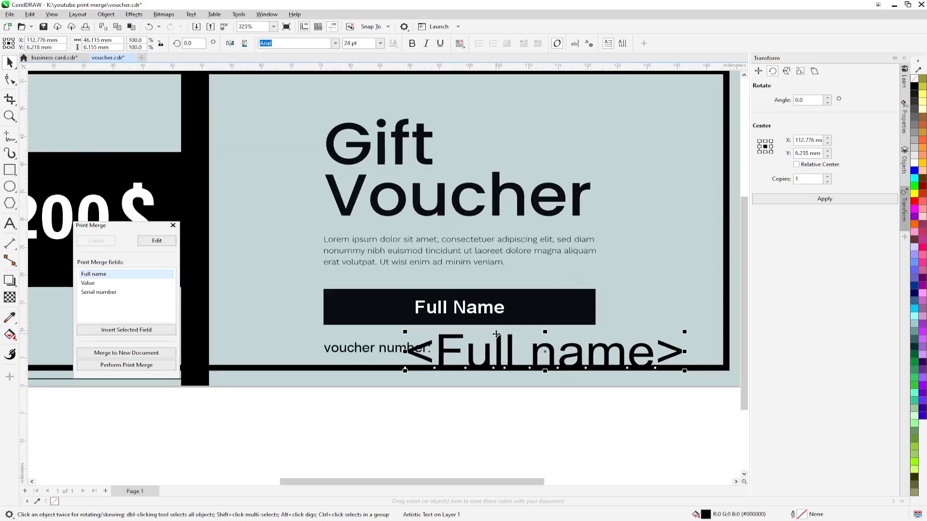
{"action": "left_click", "coordinate": [482, 313]}
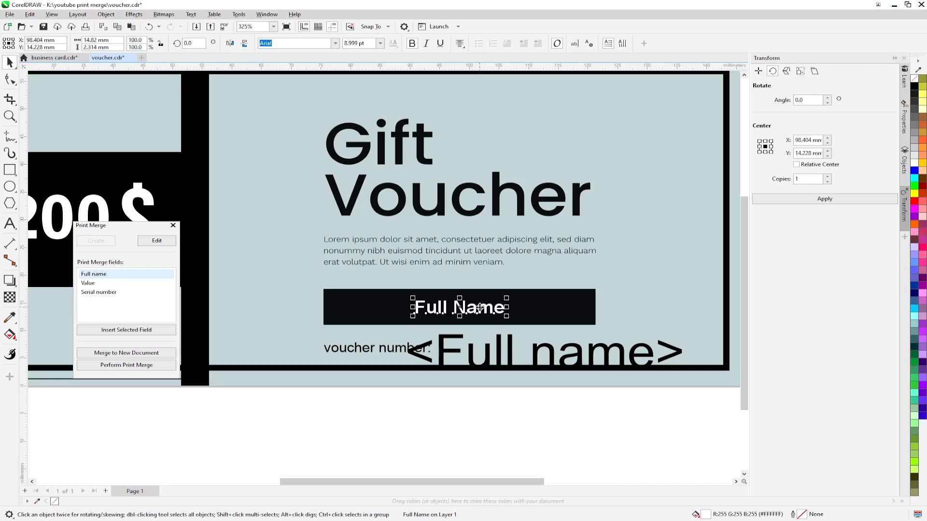
{"action": "left_click_drag", "start_coordinate": [479, 307], "coordinate": [439, 342]}
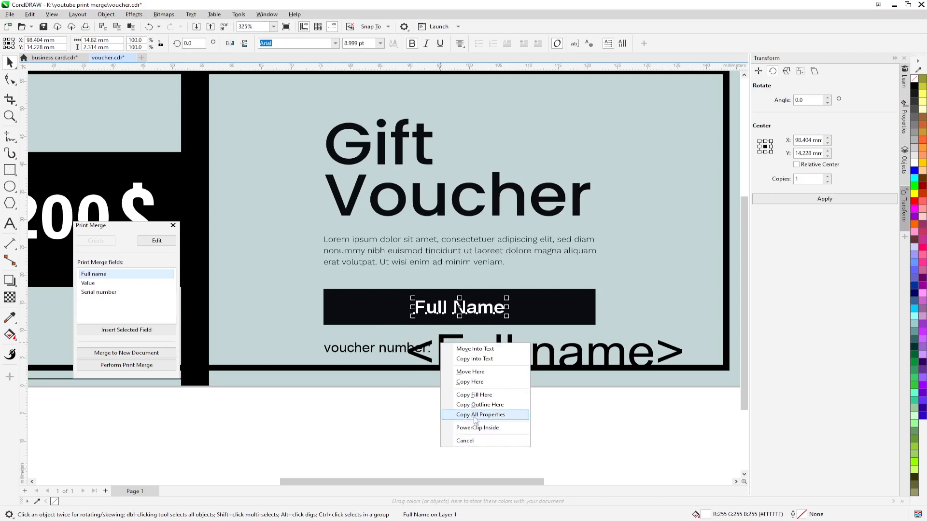
Step: Copy all of Full Name's properties to the field, move it onto the black bar, and delete the placeholder
{"action": "left_click", "coordinate": [475, 416]}
{"action": "left_click", "coordinate": [565, 365]}
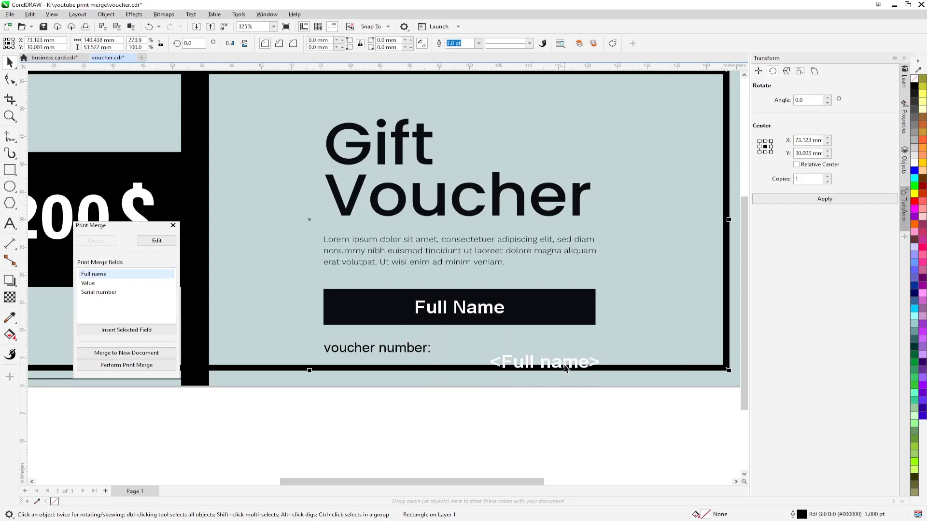
{"action": "left_click_drag", "start_coordinate": [566, 366], "coordinate": [491, 327]}
{"action": "left_click", "coordinate": [471, 309]}
{"action": "key", "text": "Delete"}
Step: Centre the Full name field horizontally and vertically on the black bar
{"action": "left_click", "coordinate": [504, 333]}
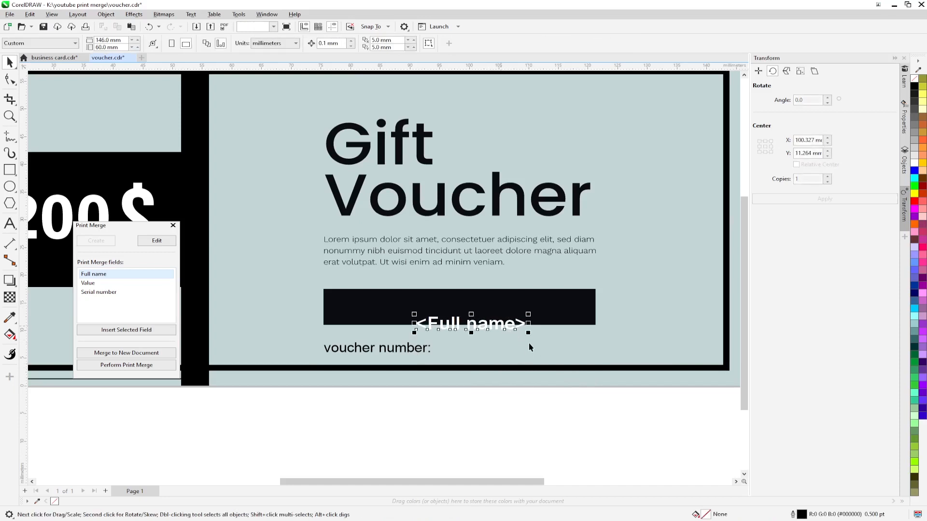
{"action": "left_click", "coordinate": [546, 320], "text": "shift"}
{"action": "key", "text": "c"}
{"action": "key", "text": "e"}
{"action": "left_click", "coordinate": [520, 433]}
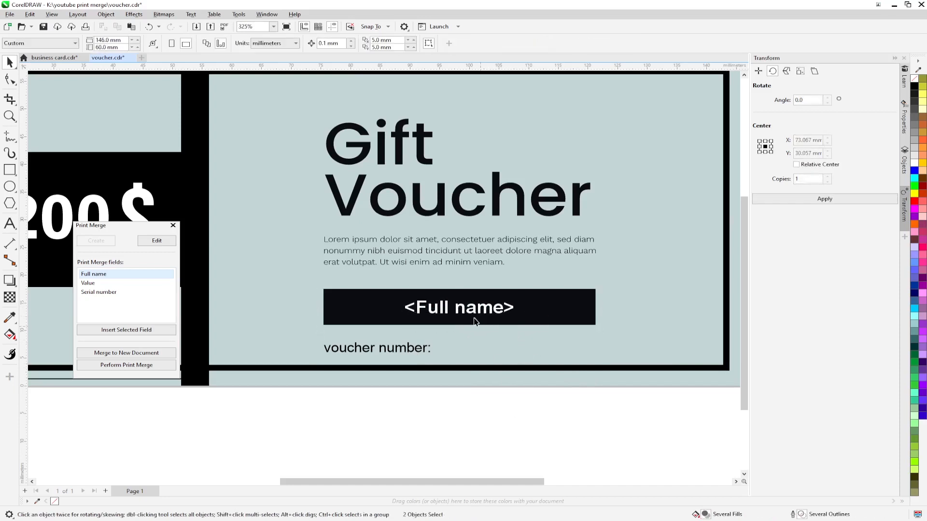
{"action": "left_click", "coordinate": [466, 312]}
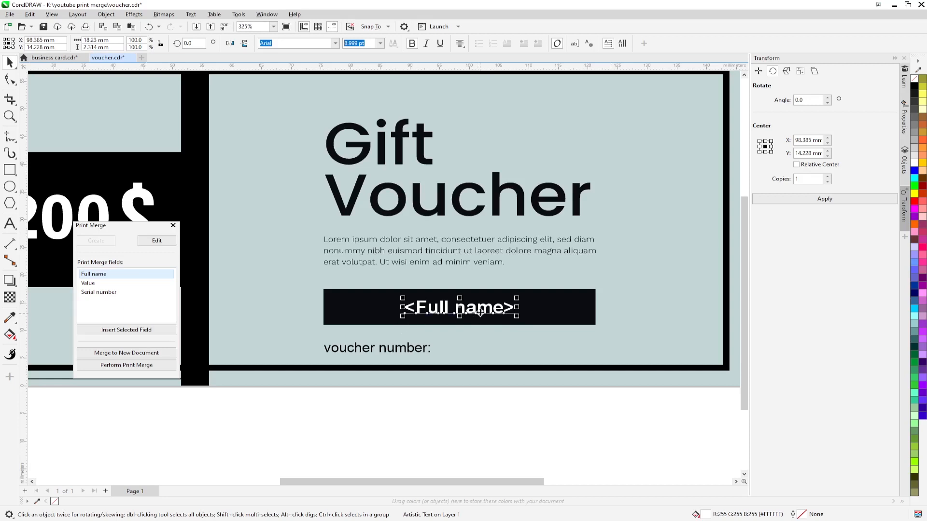
Step: Pan and zoom the view over to the 200$ panel
{"action": "left_click_drag", "start_coordinate": [658, 338], "coordinate": [582, 324]}
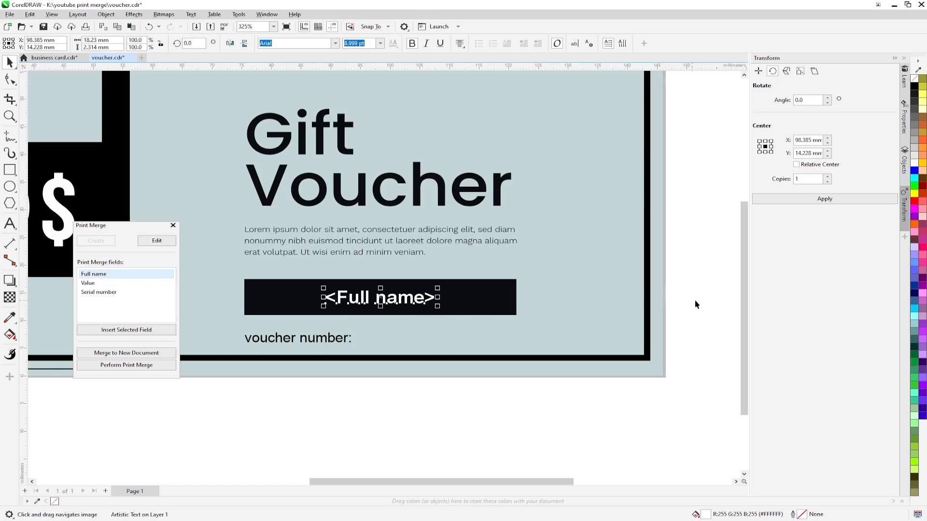
{"action": "scroll", "coordinate": [531, 335], "scroll_direction": "down", "scroll_amount": 1}
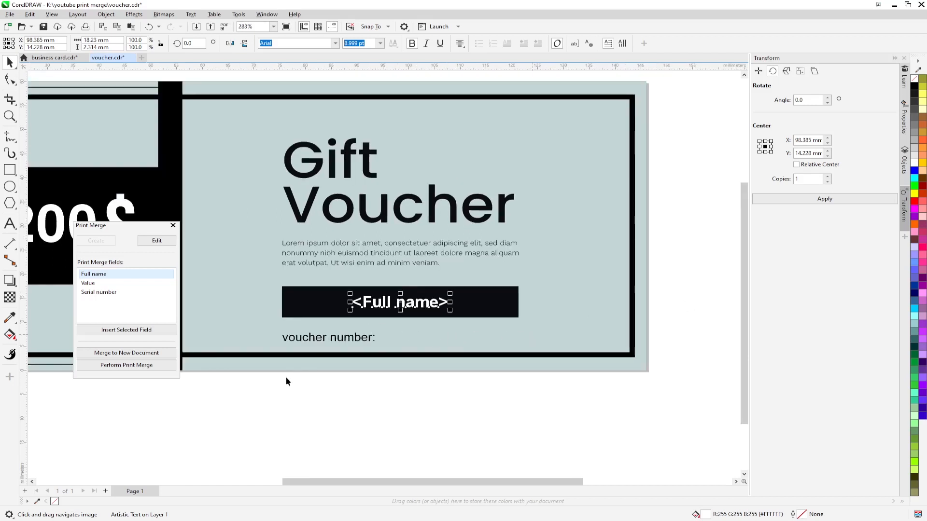
{"action": "left_click_drag", "start_coordinate": [285, 377], "coordinate": [331, 394]}
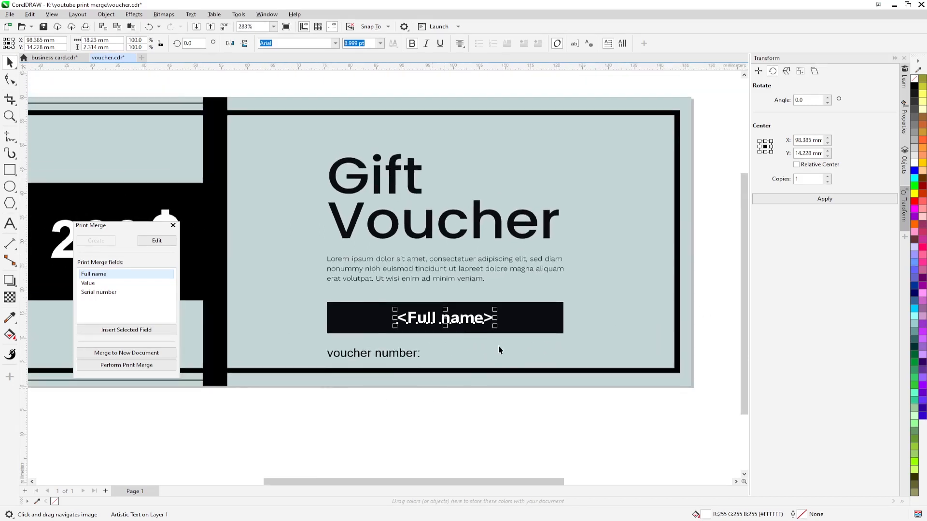
{"action": "scroll", "coordinate": [474, 265], "scroll_direction": "up", "scroll_amount": 1}
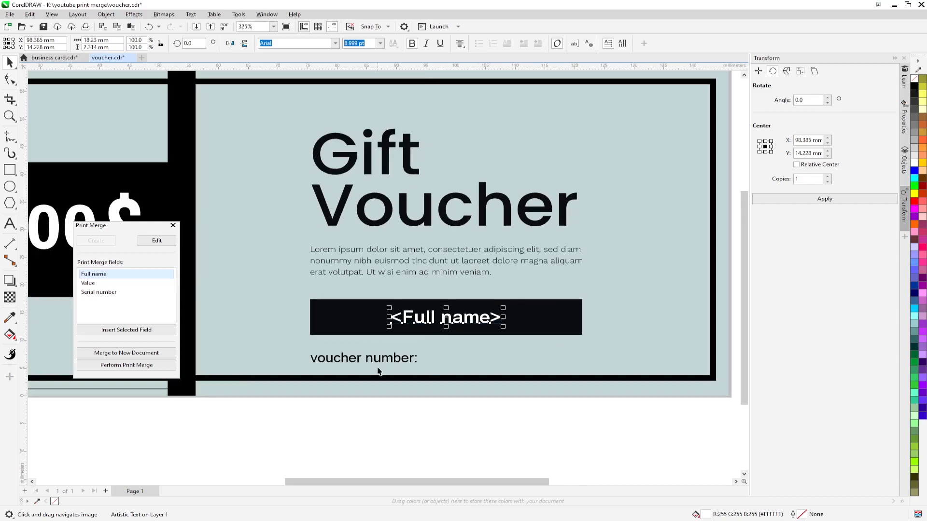
{"action": "left_click_drag", "start_coordinate": [249, 435], "coordinate": [544, 414]}
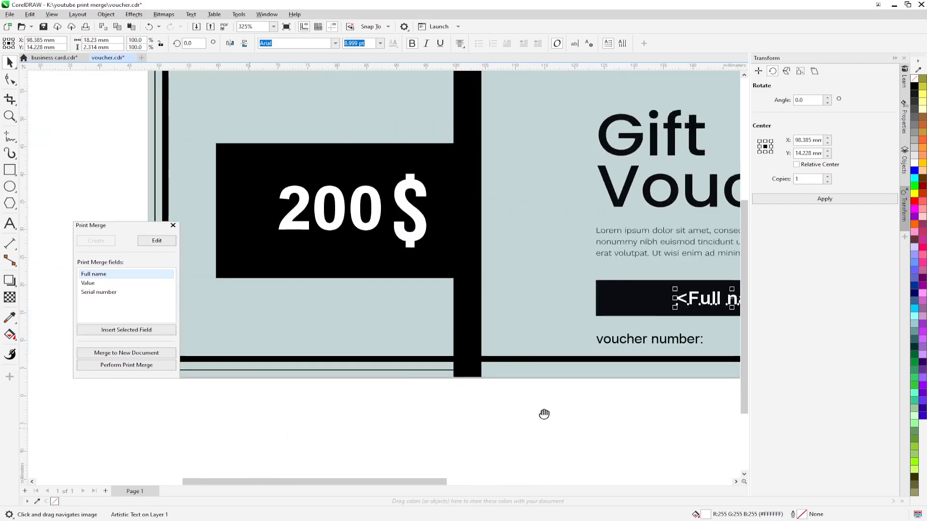
{"action": "left_click_drag", "start_coordinate": [368, 410], "coordinate": [399, 442]}
Step: Insert the Value field and copy all of the 200 amount's properties onto it
{"action": "left_click", "coordinate": [111, 283]}
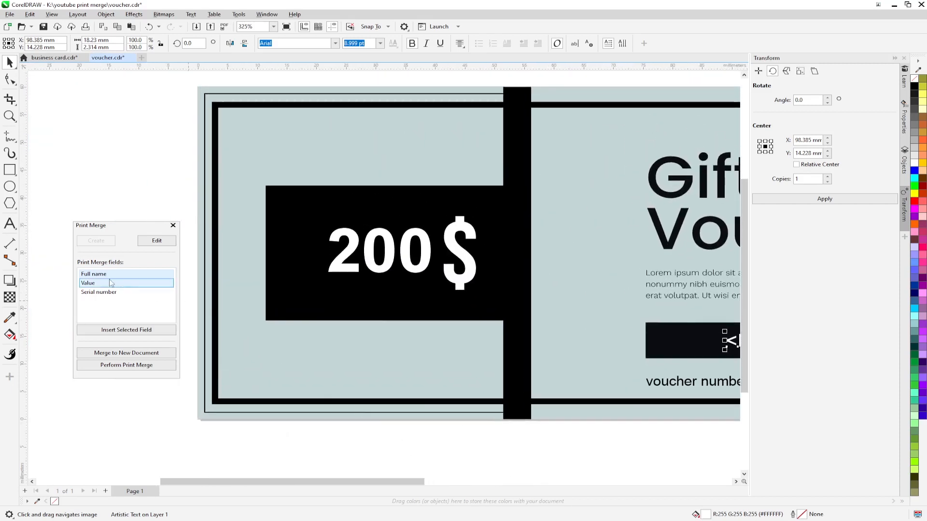
{"action": "left_click", "coordinate": [130, 331]}
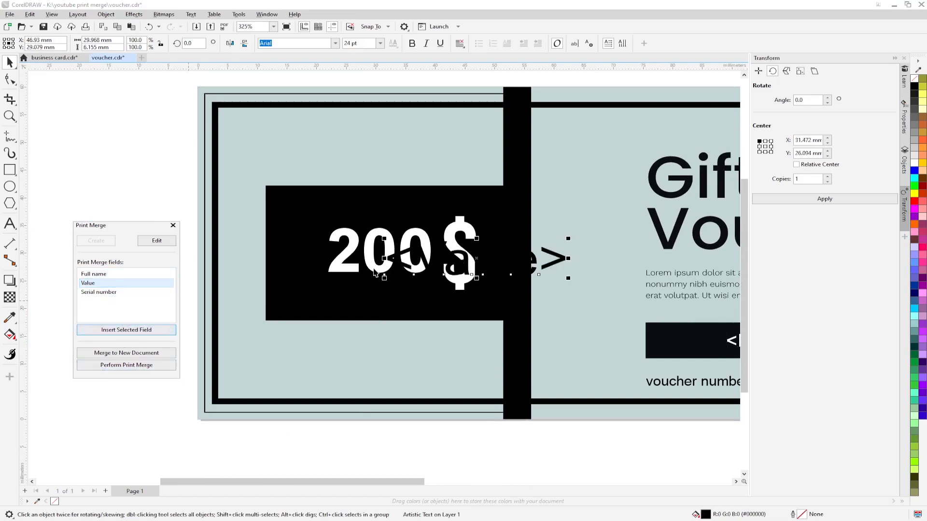
{"action": "left_click", "coordinate": [391, 154]}
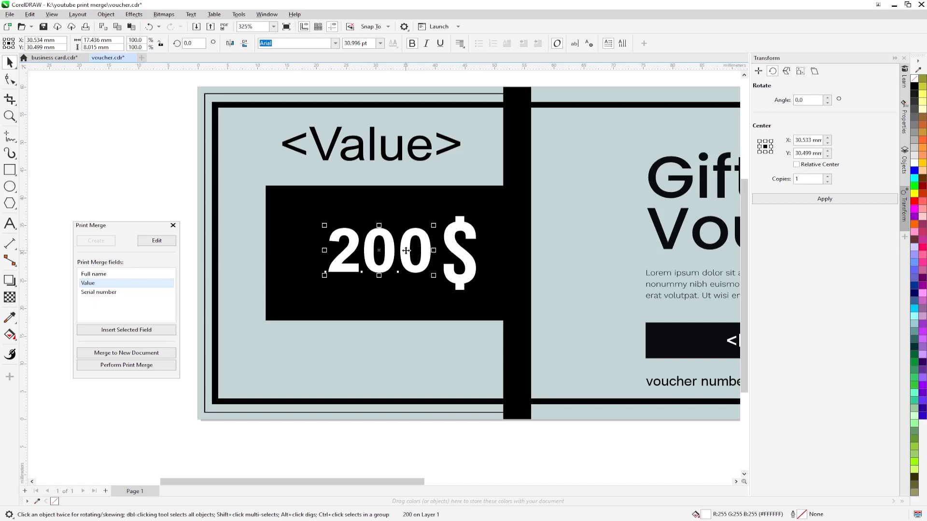
{"action": "left_click", "coordinate": [394, 158]}
{"action": "left_click_drag", "start_coordinate": [408, 246], "coordinate": [401, 157]}
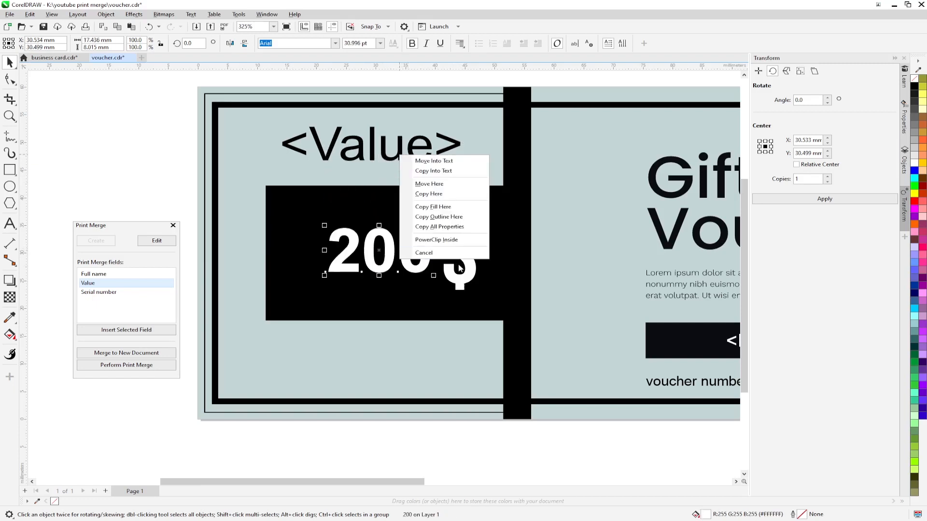
{"action": "left_click", "coordinate": [438, 227]}
Step: Right-align the Value field with 200, move it onto the black box, and delete 200
{"action": "left_click", "coordinate": [135, 170]}
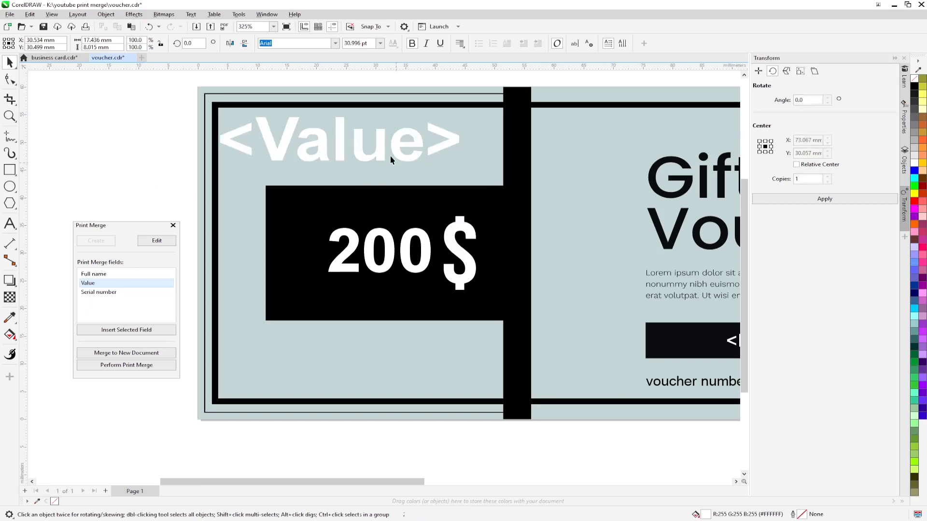
{"action": "left_click", "coordinate": [361, 156]}
{"action": "left_click", "coordinate": [408, 255], "text": "shift"}
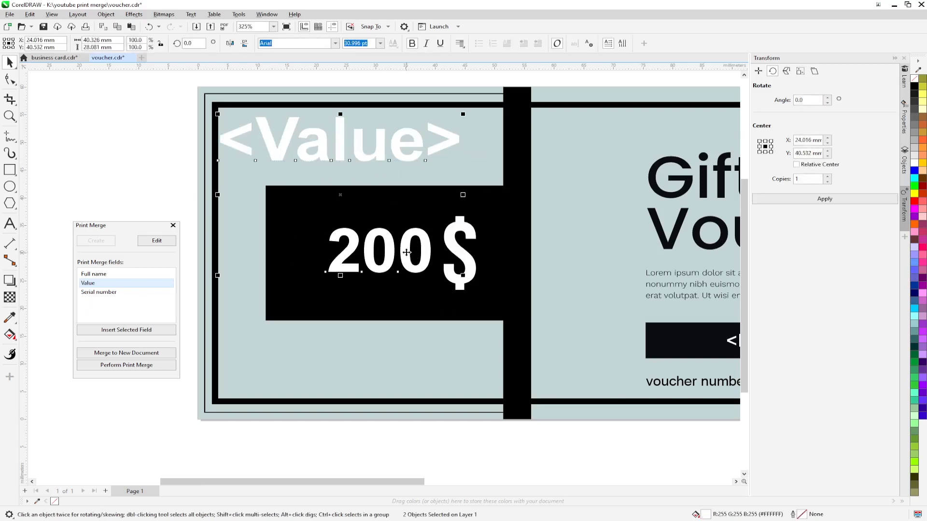
{"action": "key", "text": "r"}
{"action": "key", "text": "Escape"}
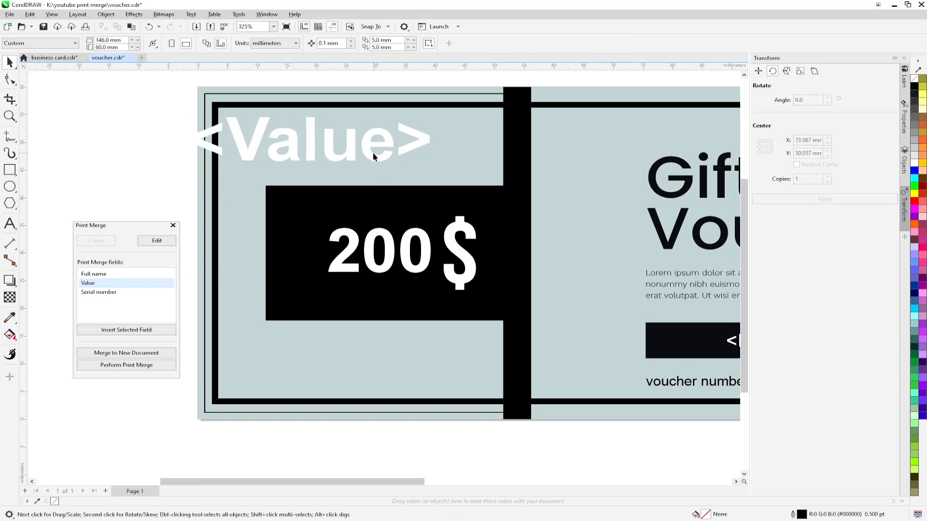
{"action": "left_click_drag", "start_coordinate": [372, 155], "coordinate": [372, 189]}
{"action": "left_click", "coordinate": [415, 266]}
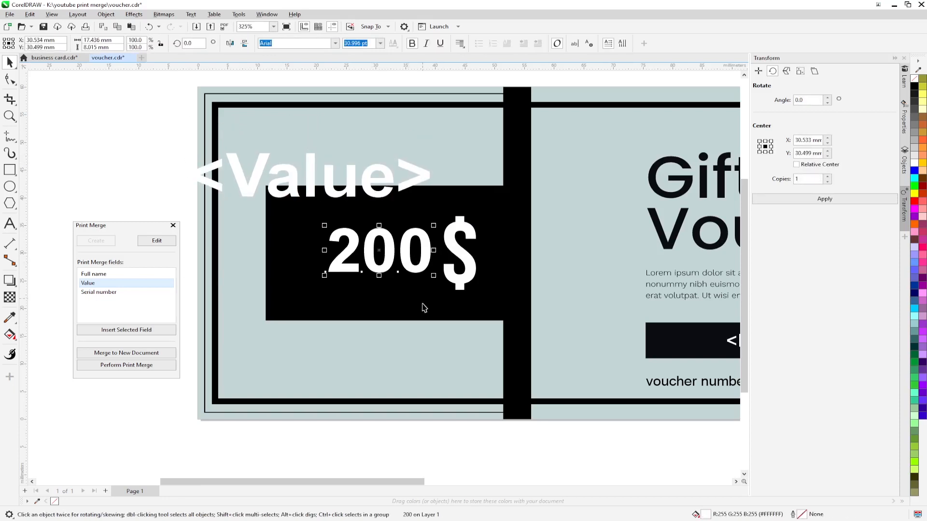
{"action": "key", "text": "Delete"}
Step: Vertically centre the Value field with the $ sign
{"action": "left_click", "coordinate": [374, 201]}
{"action": "left_click", "coordinate": [463, 257], "text": "shift"}
{"action": "key", "text": "e"}
{"action": "left_click", "coordinate": [143, 187]}
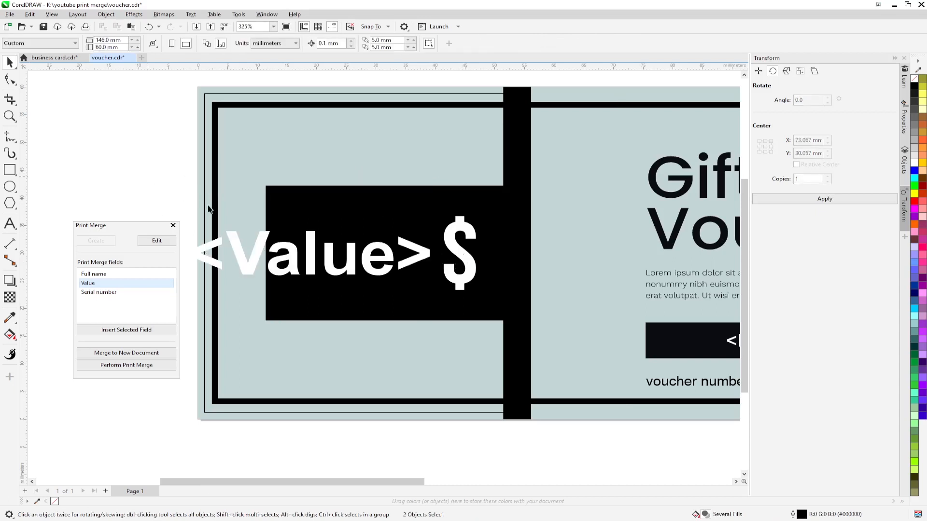
{"action": "left_click", "coordinate": [343, 256]}
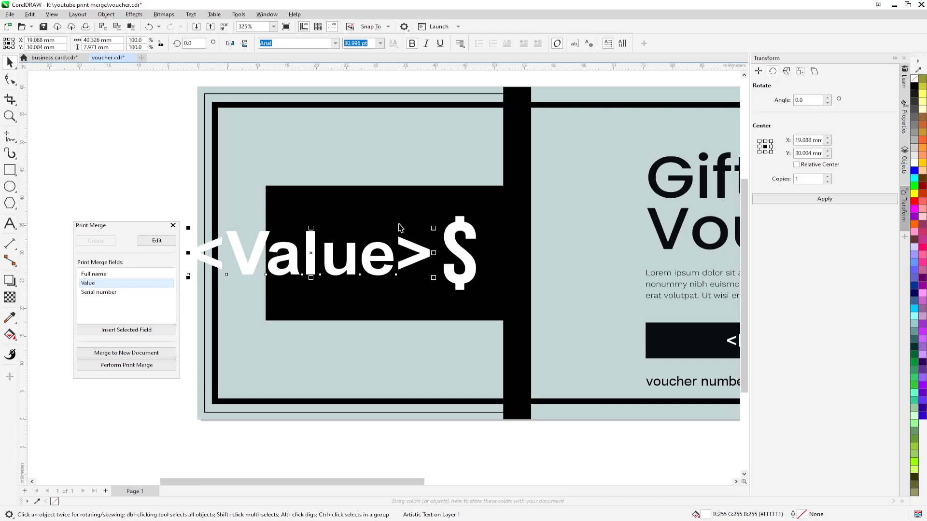
{"action": "left_click_drag", "start_coordinate": [136, 231], "coordinate": [126, 198]}
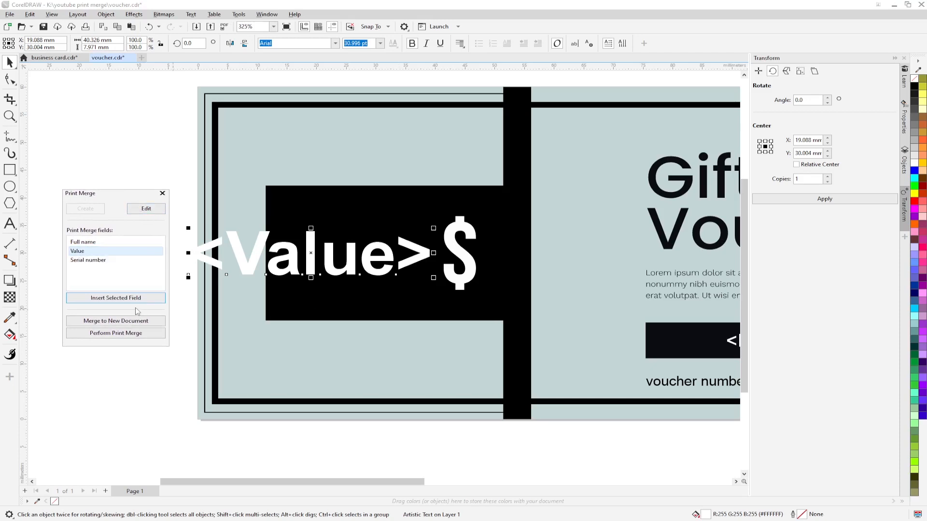
Step: Insert the Serial number field and copy all of the voucher number label's properties onto it
{"action": "left_click_drag", "start_coordinate": [669, 452], "coordinate": [442, 337]}
{"action": "left_click", "coordinate": [101, 261]}
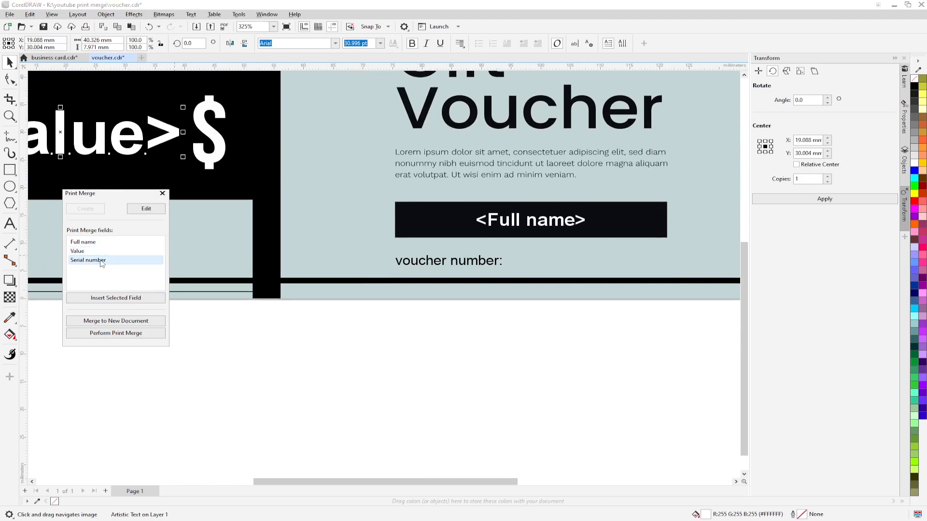
{"action": "left_click", "coordinate": [111, 298]}
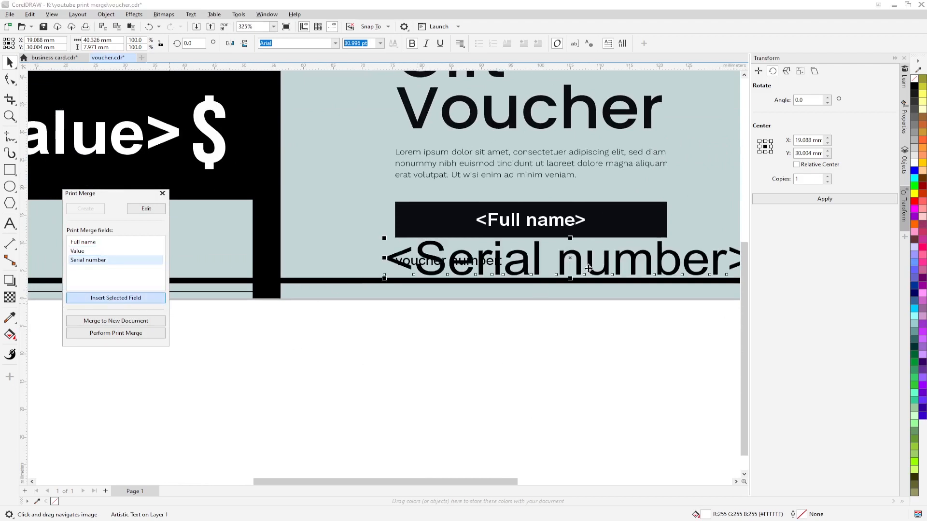
{"action": "left_click_drag", "start_coordinate": [571, 259], "coordinate": [579, 300]}
{"action": "scroll", "coordinate": [555, 290], "scroll_direction": "up", "scroll_amount": 2}
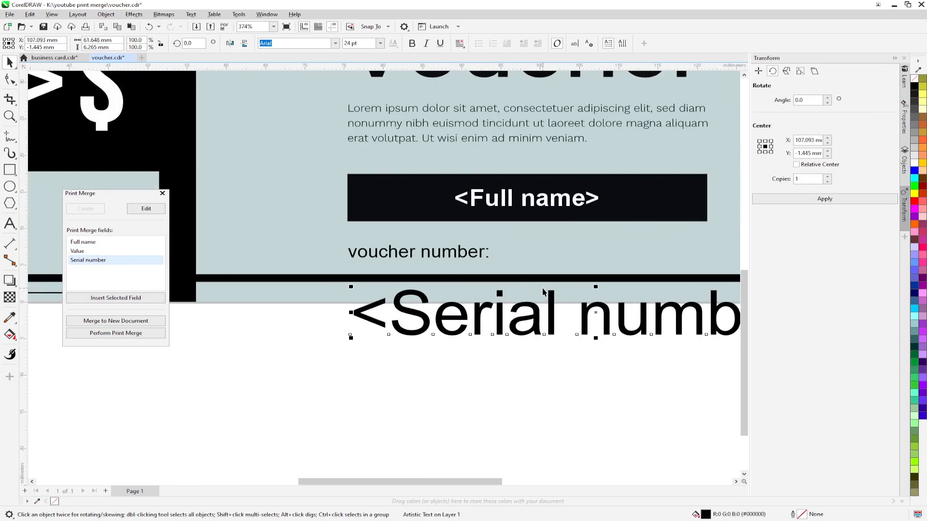
{"action": "left_click", "coordinate": [460, 261]}
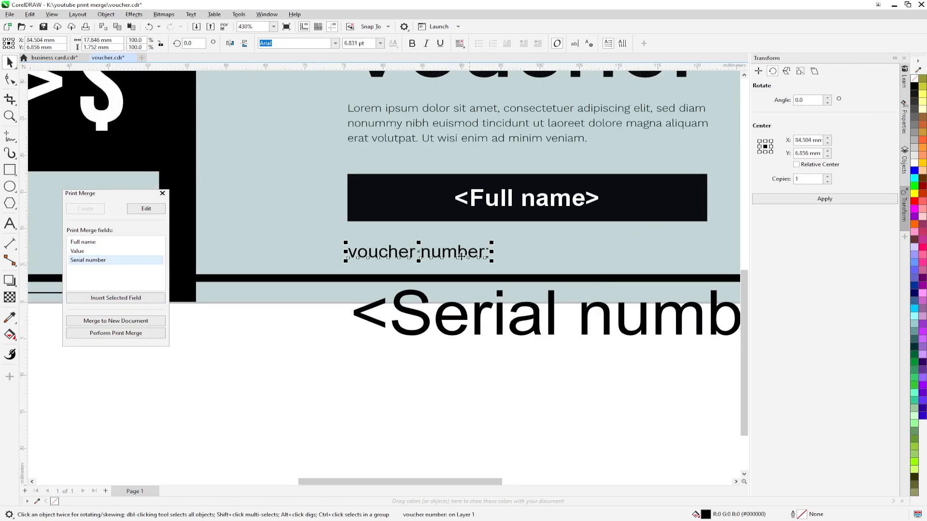
{"action": "left_click_drag", "start_coordinate": [465, 264], "coordinate": [481, 316]}
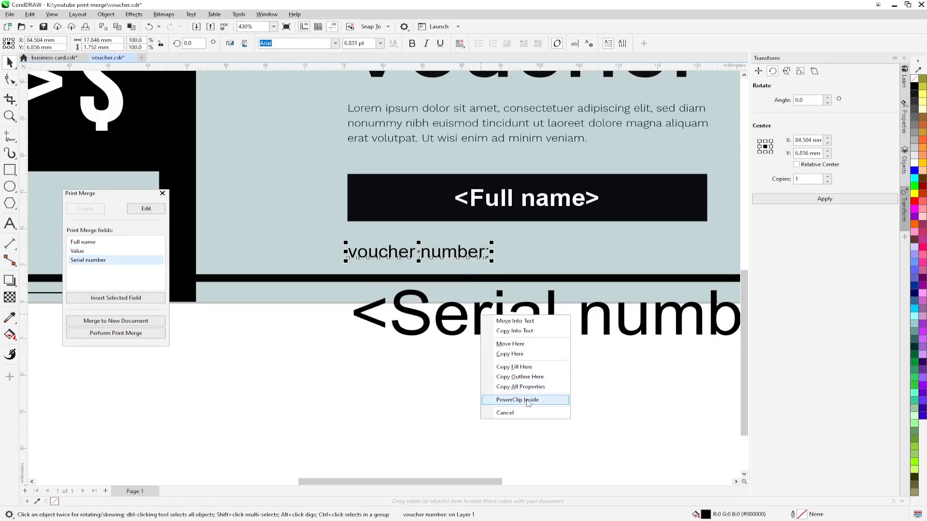
{"action": "left_click", "coordinate": [527, 387]}
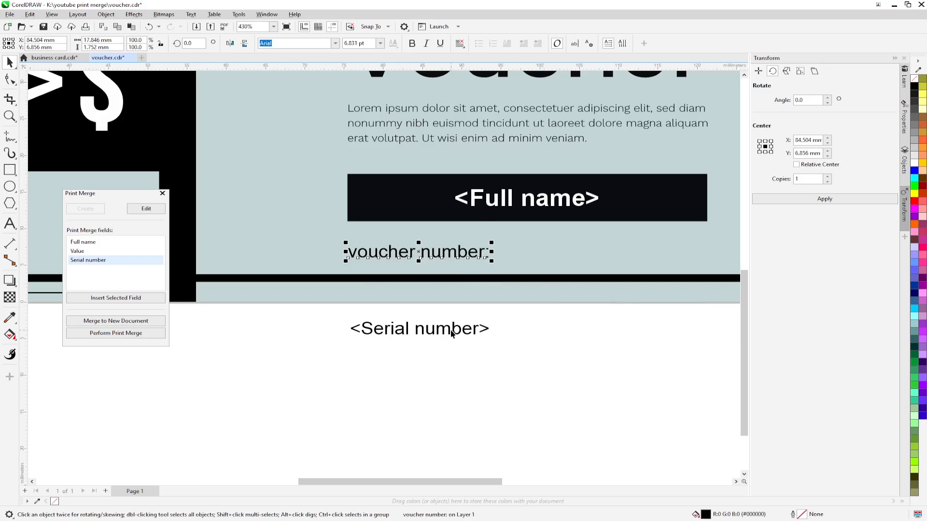
Step: Place the serial number right after the "voucher number:" label, left-aligned
{"action": "left_click", "coordinate": [455, 328]}
{"action": "left_click_drag", "start_coordinate": [420, 327], "coordinate": [576, 260]}
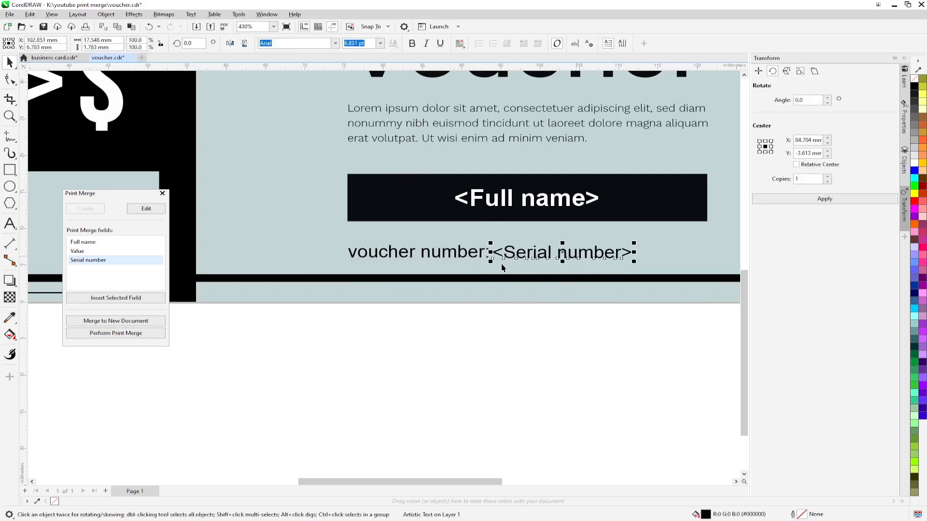
{"action": "left_click", "coordinate": [460, 45]}
{"action": "left_click", "coordinate": [475, 67]}
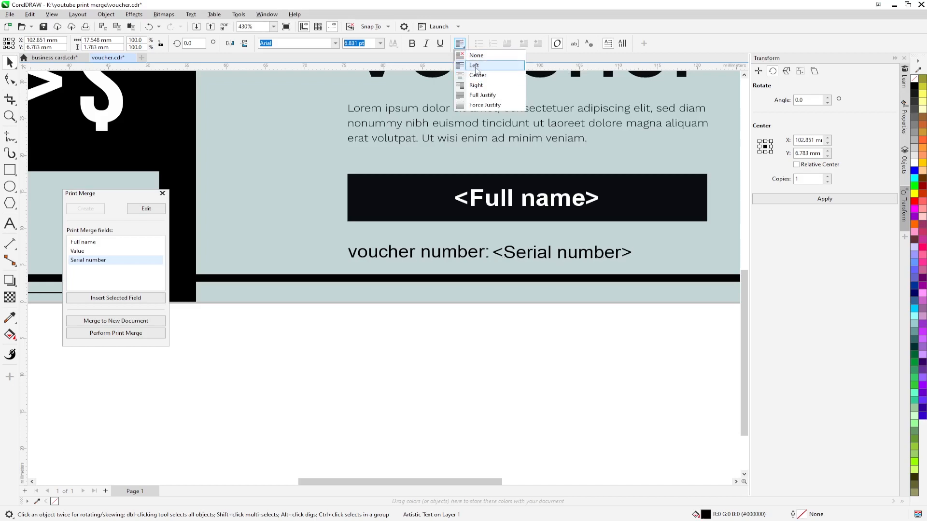
{"action": "scroll", "coordinate": [538, 268], "scroll_direction": "up", "scroll_amount": 2}
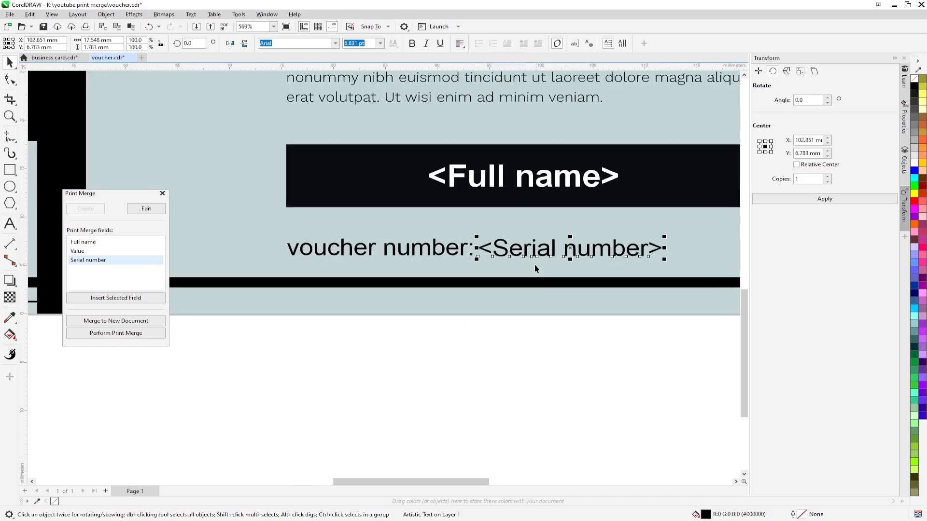
{"action": "left_click", "coordinate": [416, 246], "text": "shift"}
{"action": "left_click", "coordinate": [503, 363]}
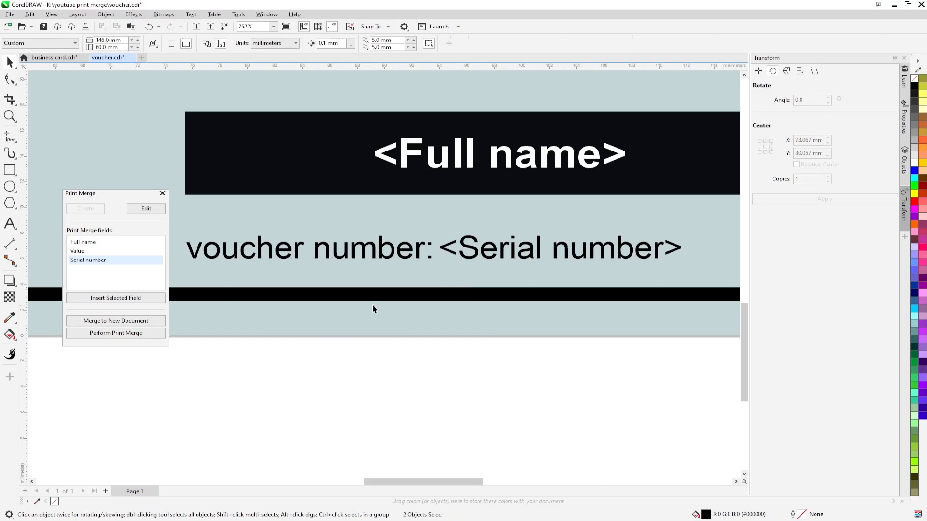
{"action": "scroll", "coordinate": [487, 325], "scroll_direction": "down", "scroll_amount": 2}
{"action": "scroll", "coordinate": [490, 329], "scroll_direction": "down", "scroll_amount": 5}
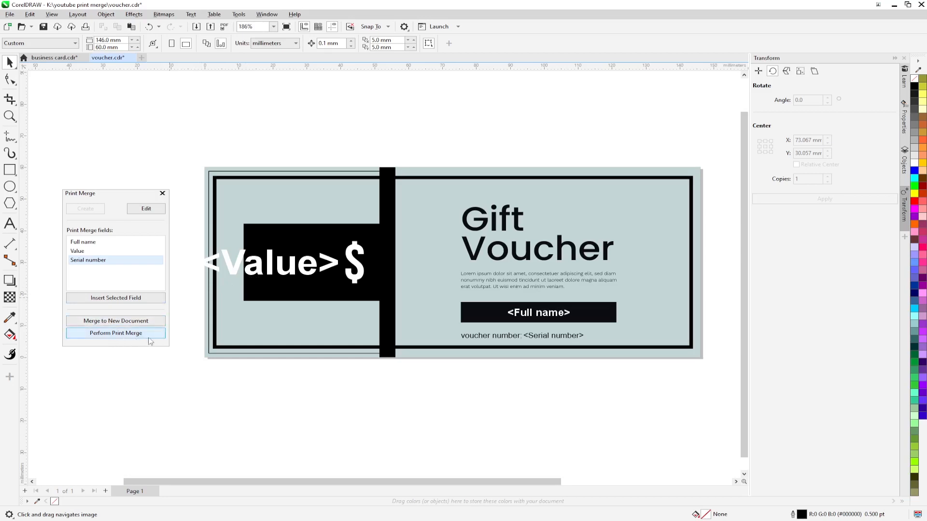
Step: Merge to a new five-page PrintMerge1 document, one voucher per record numbered 01 onward
{"action": "left_click", "coordinate": [105, 323]}
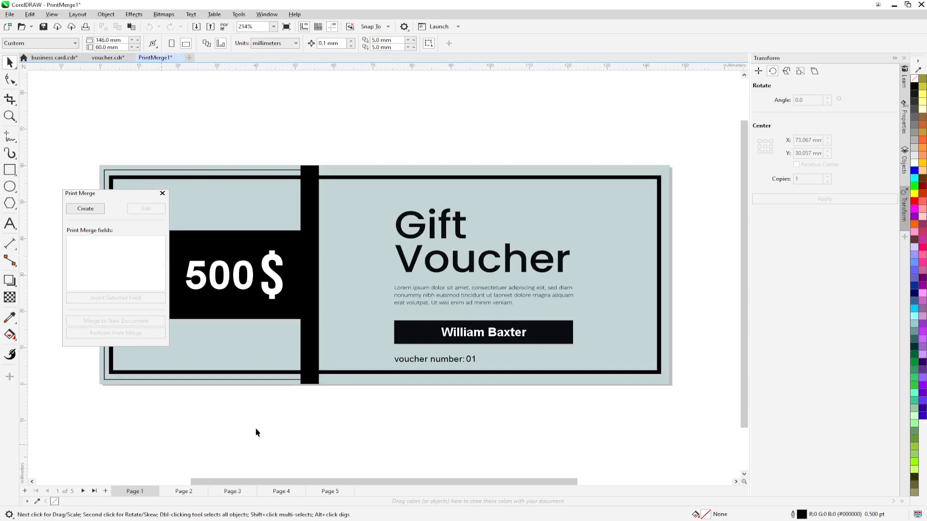
{"action": "scroll", "coordinate": [338, 427], "scroll_direction": "down", "scroll_amount": 3}
{"action": "left_click_drag", "start_coordinate": [358, 433], "coordinate": [384, 389]}
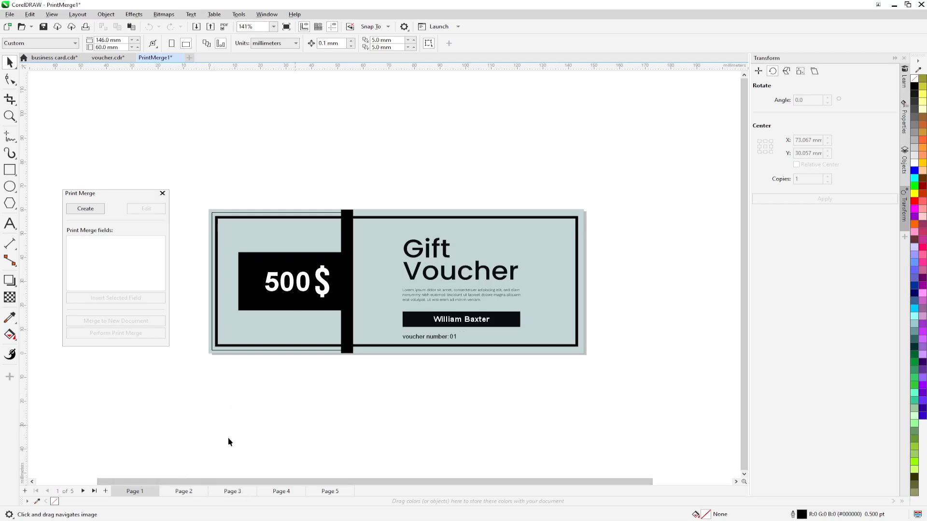
{"action": "left_click", "coordinate": [185, 491]}
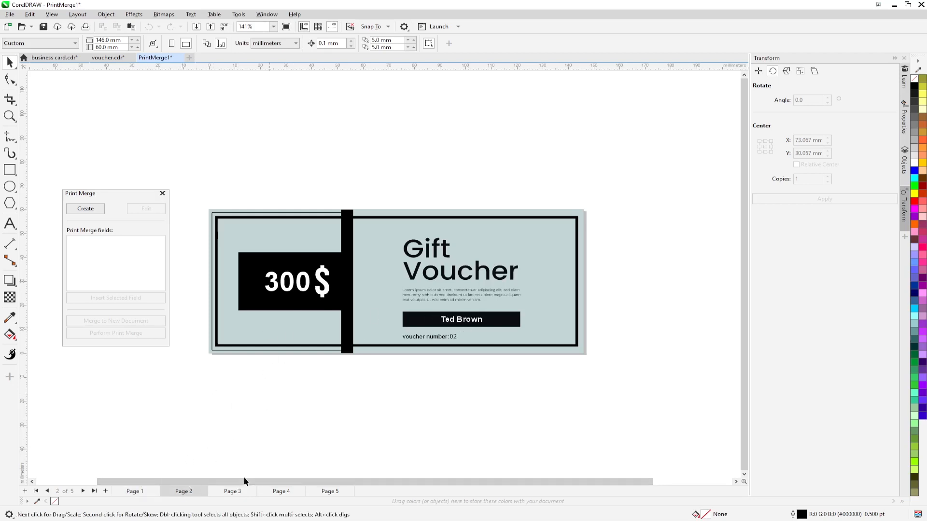
{"action": "left_click", "coordinate": [233, 491]}
{"action": "left_click", "coordinate": [282, 492]}
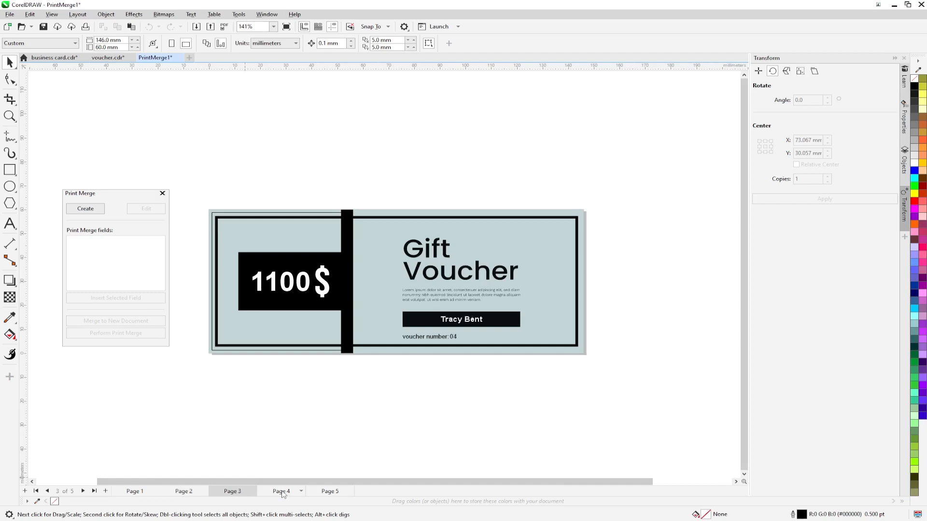
{"action": "left_click", "coordinate": [330, 492]}
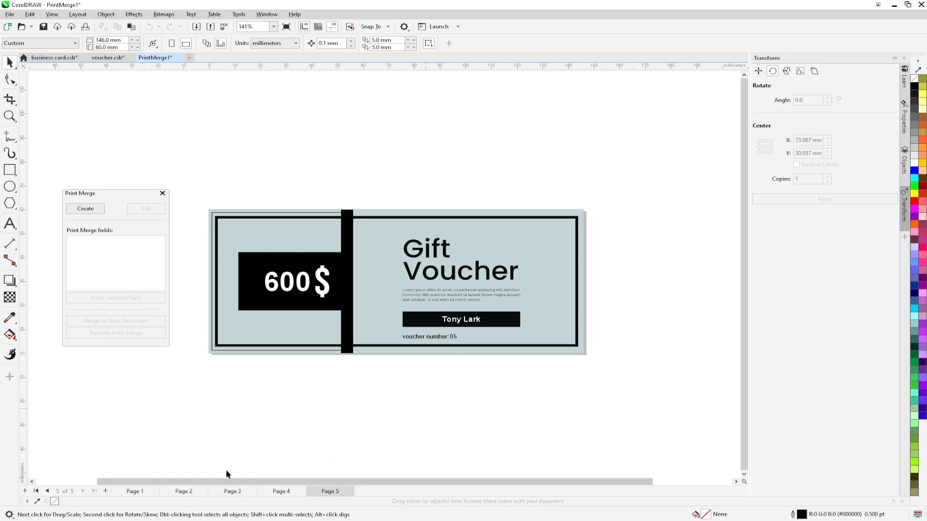
{"action": "left_click", "coordinate": [134, 492]}
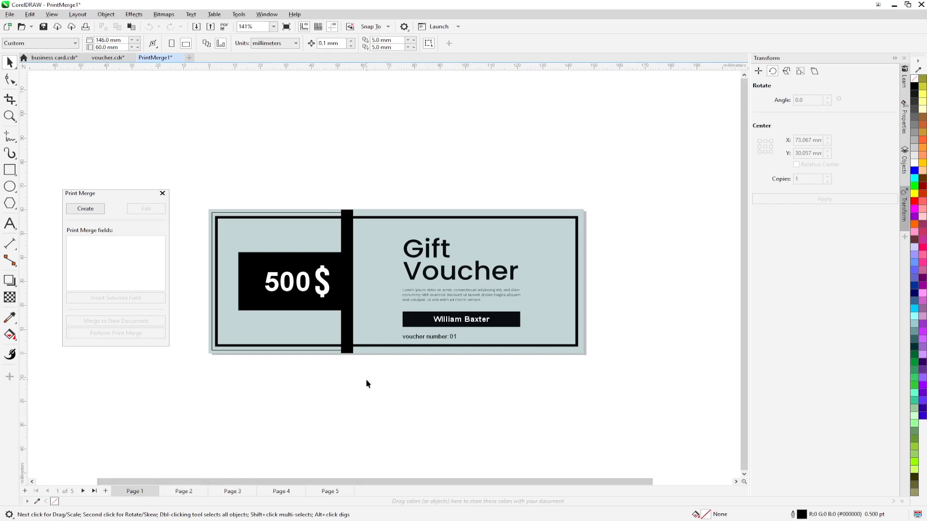
{"action": "left_click", "coordinate": [232, 491]}
{"action": "left_click", "coordinate": [283, 493]}
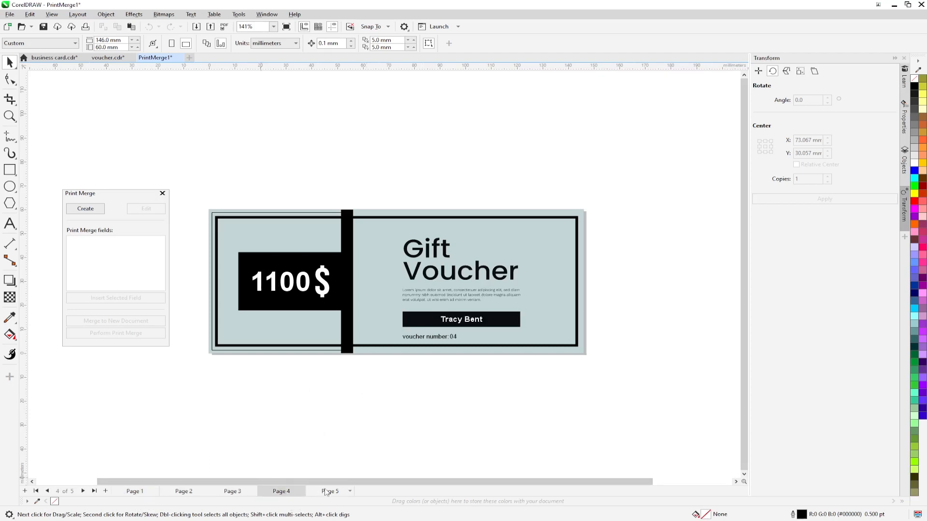
{"action": "left_click", "coordinate": [326, 492]}
{"action": "left_click", "coordinate": [290, 492]}
{"action": "left_click", "coordinate": [233, 494]}
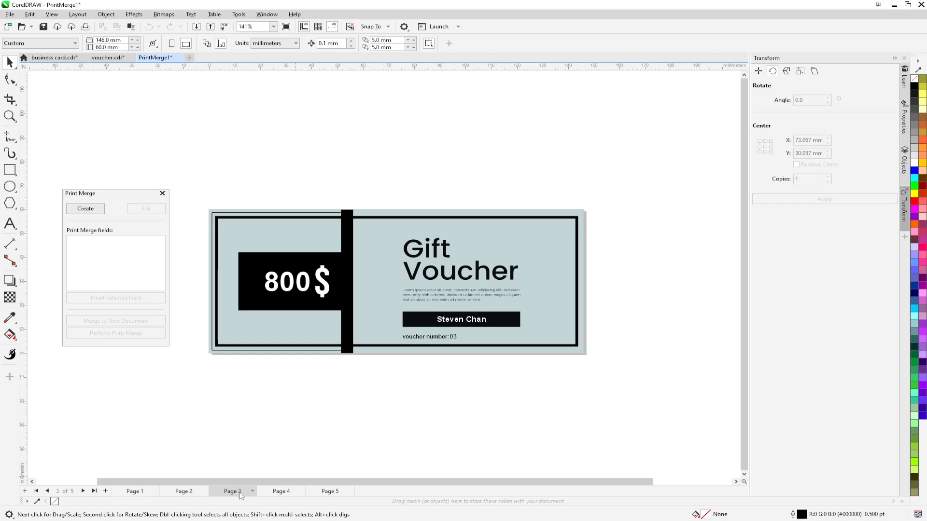
{"action": "left_click", "coordinate": [182, 495]}
{"action": "left_click", "coordinate": [133, 492]}
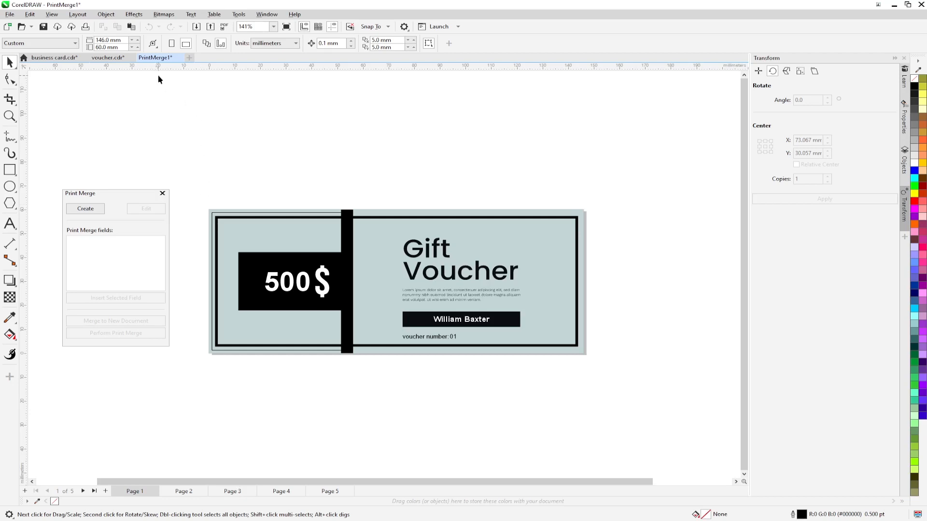
Step: Return to voucher.cdr, start the print merge and choose the EPSON L1800 Series printer
{"action": "left_click", "coordinate": [53, 59]}
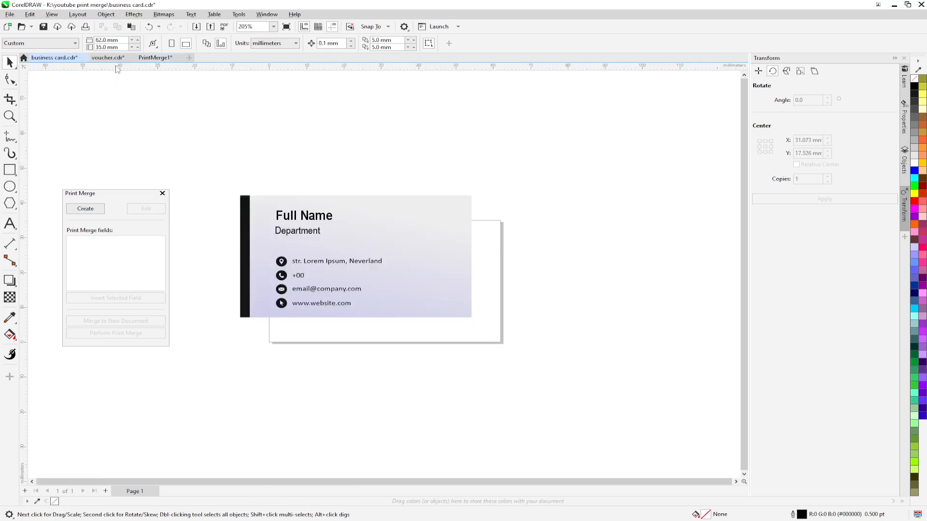
{"action": "left_click", "coordinate": [108, 58]}
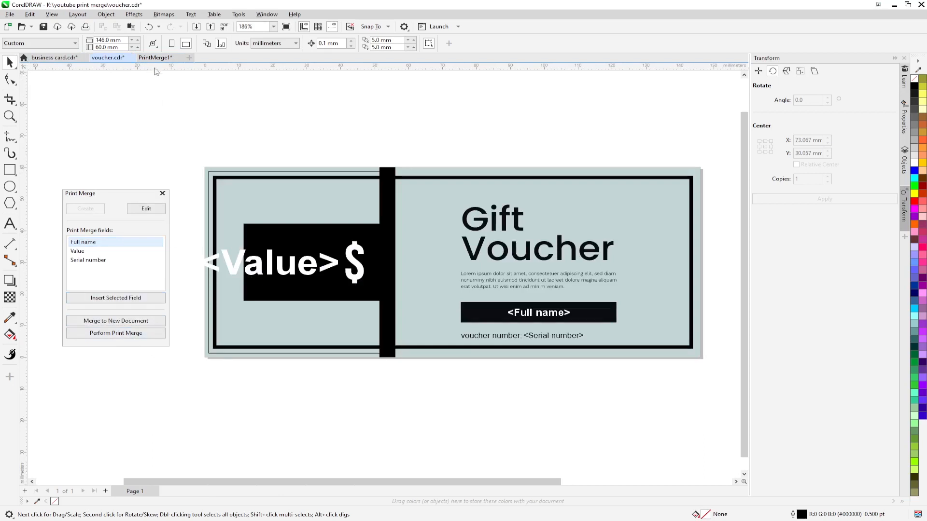
{"action": "left_click", "coordinate": [126, 334]}
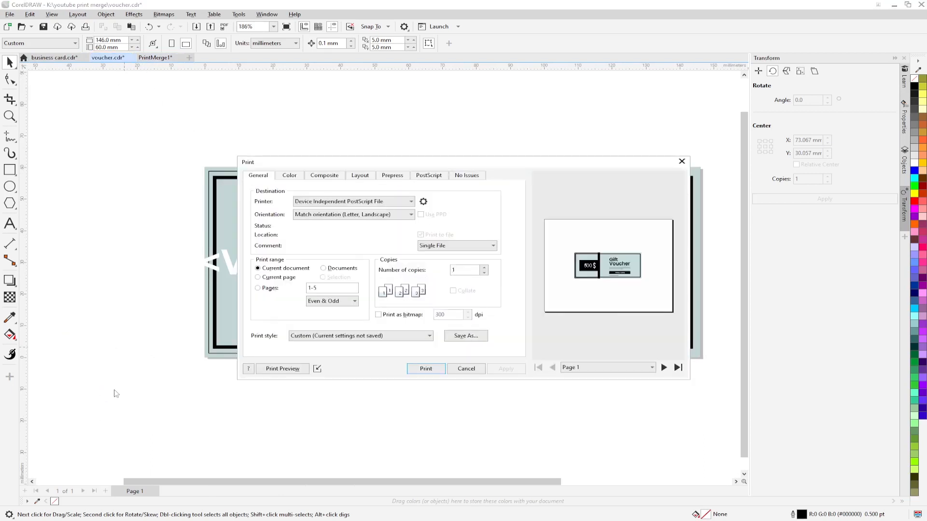
{"action": "left_click", "coordinate": [406, 202]}
{"action": "left_click", "coordinate": [329, 225]}
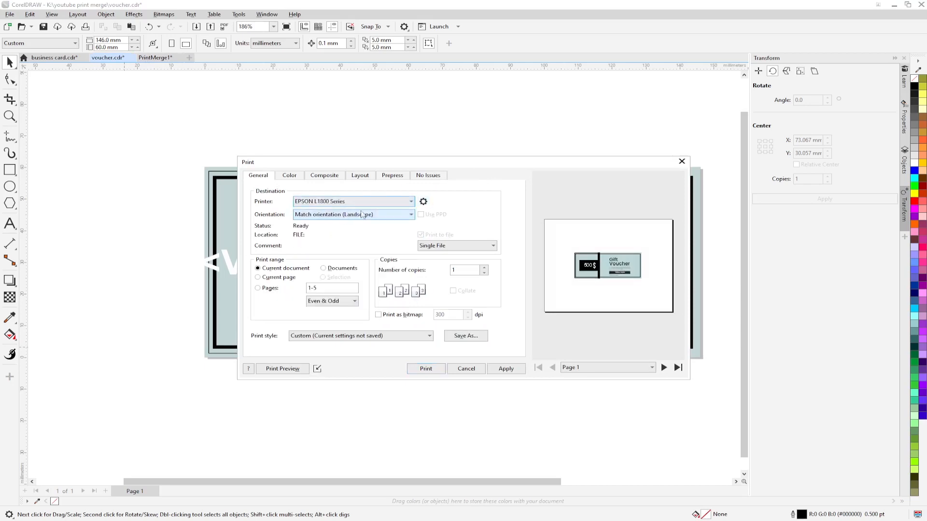
Step: Keep the paper size at A4 in the EPSON printer properties
{"action": "left_click", "coordinate": [424, 202]}
{"action": "left_click", "coordinate": [437, 212]}
{"action": "left_click", "coordinate": [439, 246]}
{"action": "left_click", "coordinate": [431, 404]}
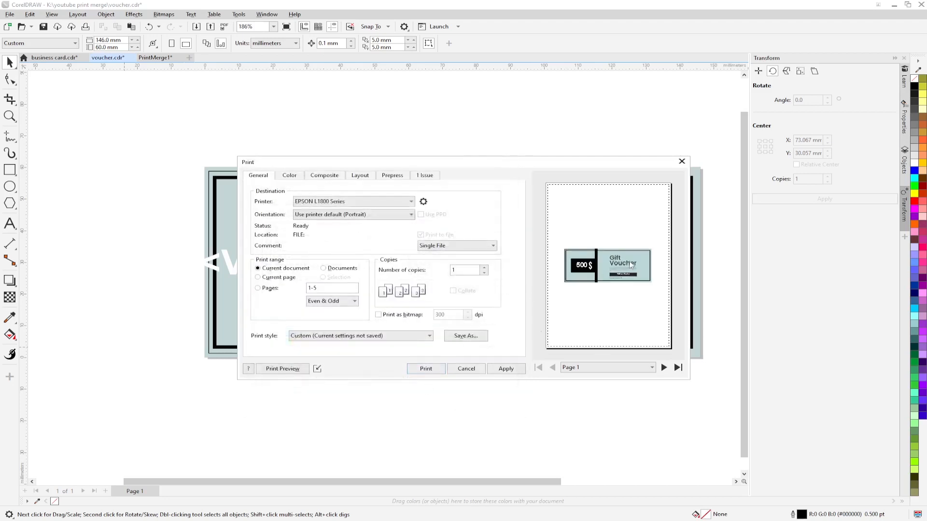
Step: Page through the merged voucher previews, then open the full Print Preview
{"action": "left_click", "coordinate": [664, 368]}
{"action": "left_click", "coordinate": [664, 368]}
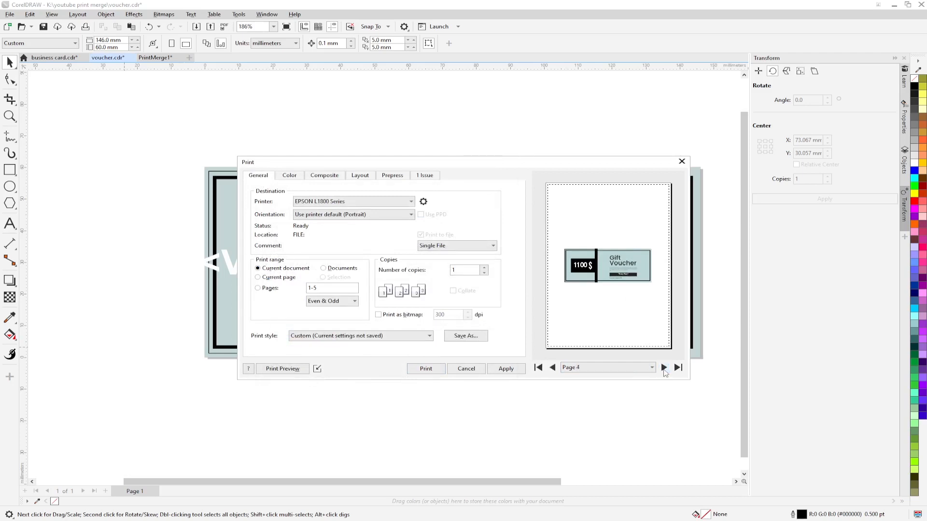
{"action": "left_click", "coordinate": [553, 369]}
{"action": "left_click_drag", "start_coordinate": [453, 168], "coordinate": [440, 166]}
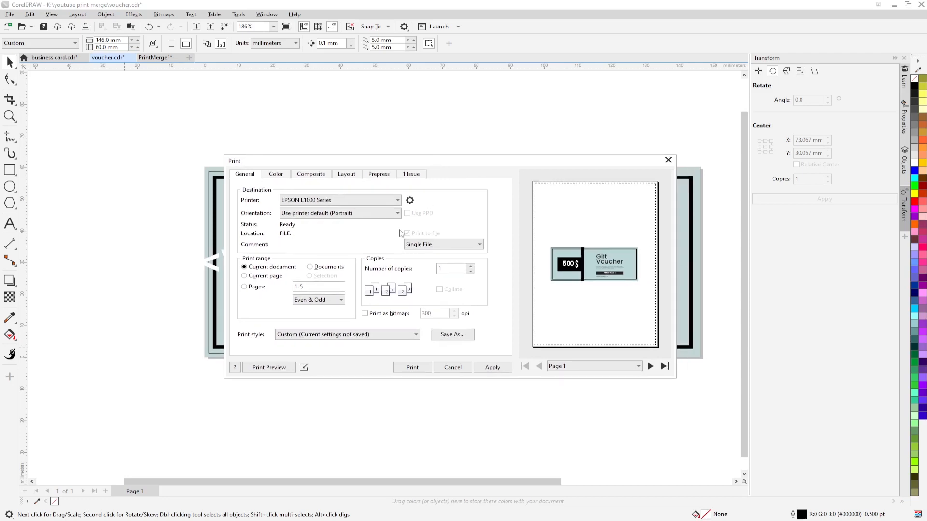
{"action": "left_click", "coordinate": [271, 369]}
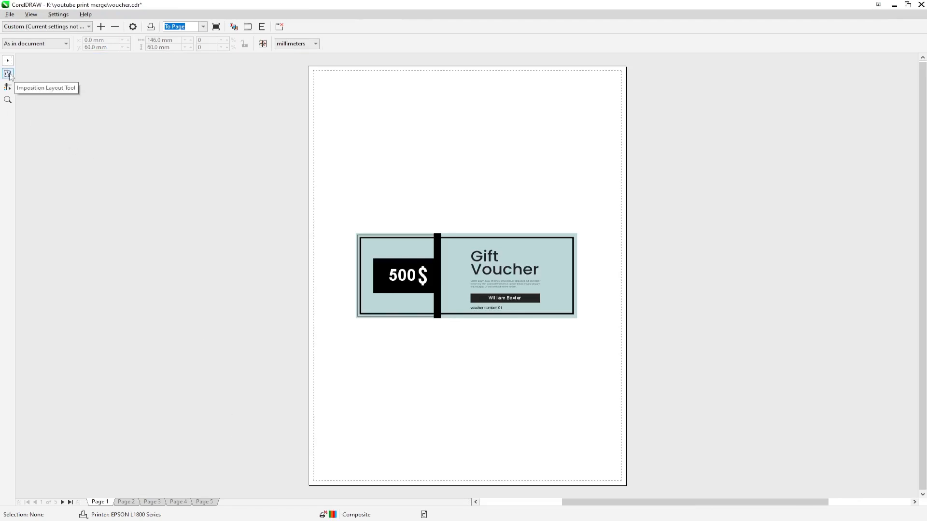
Step: Use the Imposition Layout Tool to stack four vouchers down a single column per sheet
{"action": "left_click", "coordinate": [8, 74]}
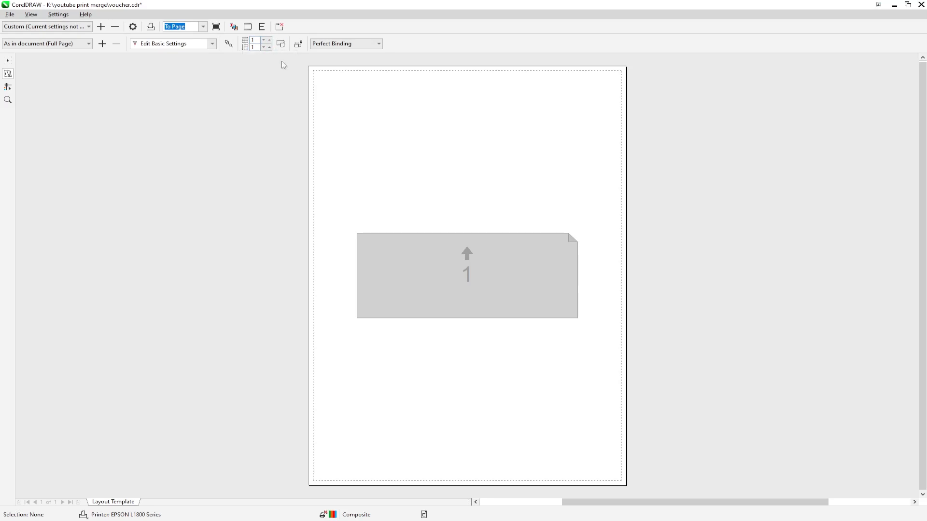
{"action": "left_click", "coordinate": [269, 48]}
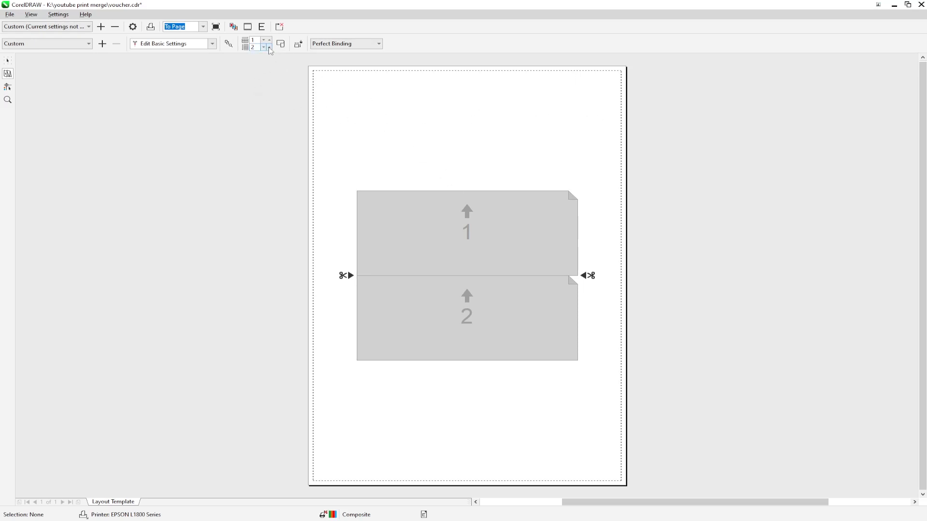
{"action": "left_click", "coordinate": [269, 47]}
{"action": "left_click", "coordinate": [269, 47]}
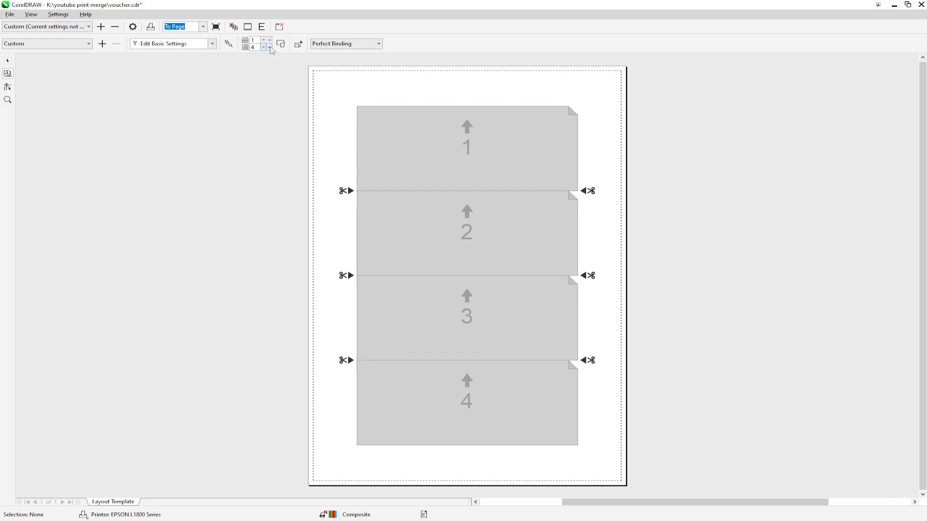
{"action": "left_click", "coordinate": [269, 47]}
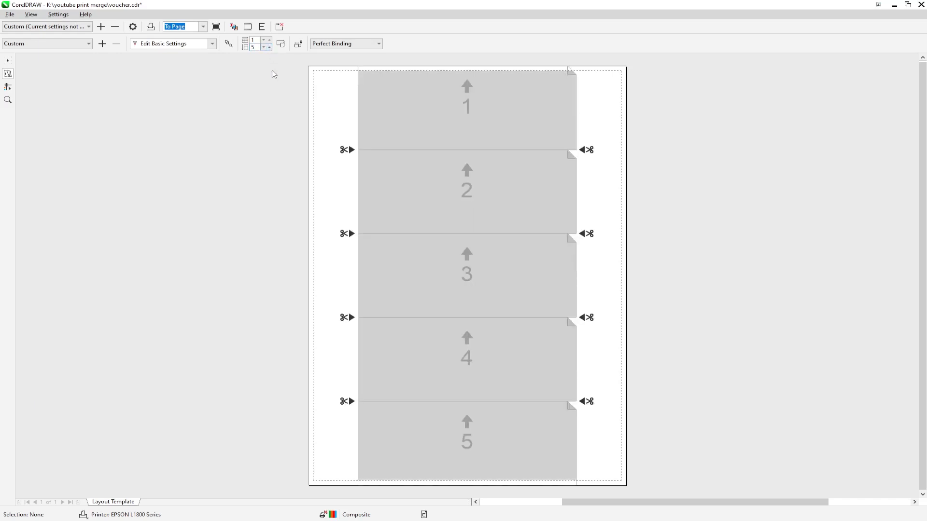
{"action": "left_click", "coordinate": [264, 47]}
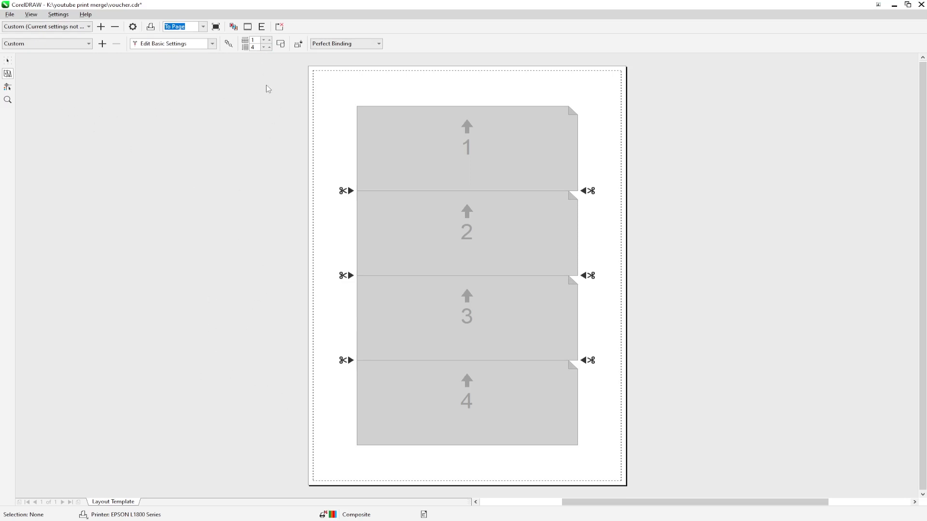
Step: In Edit Gutters & Finishing mode, raise the gutter between voucher cells to 1.1 mm
{"action": "left_click", "coordinate": [213, 44]}
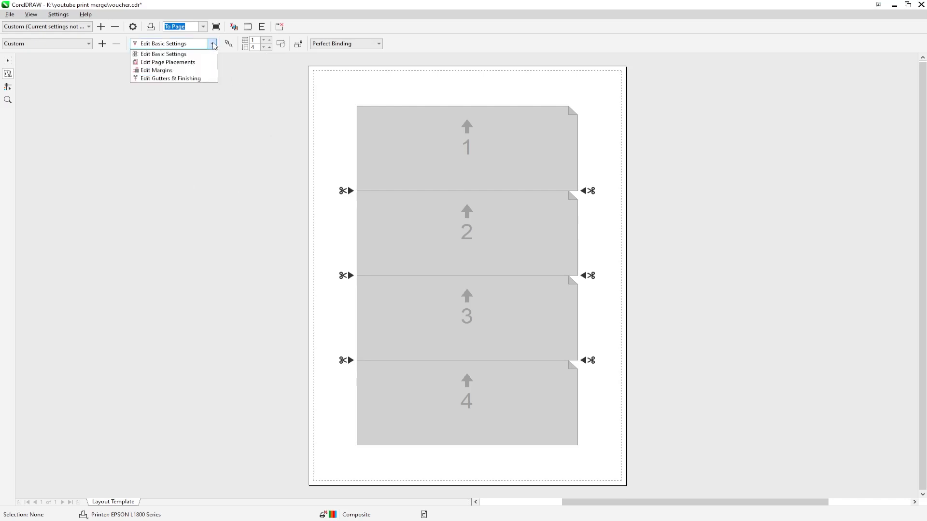
{"action": "left_click", "coordinate": [216, 77]}
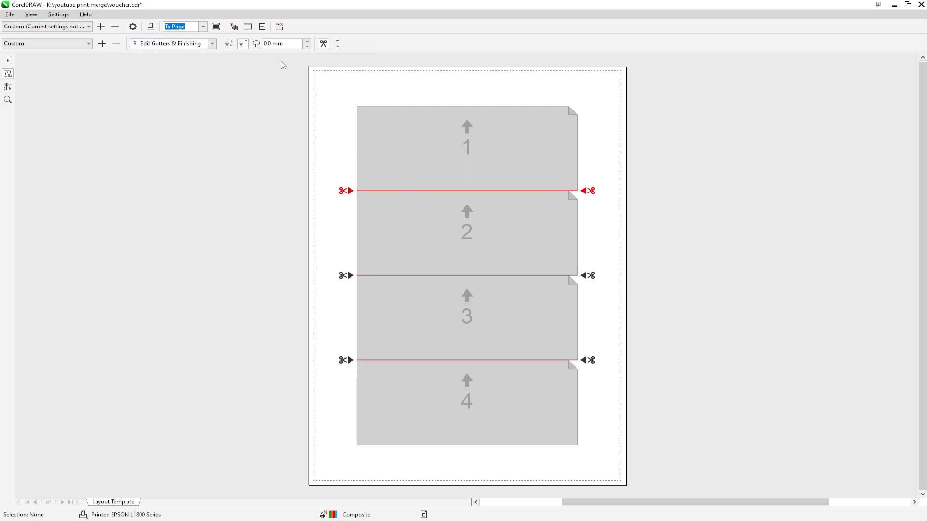
{"action": "left_click", "coordinate": [307, 41]}
{"action": "left_click", "coordinate": [308, 41]}
{"action": "left_click", "coordinate": [307, 42]}
{"action": "left_click", "coordinate": [307, 42]}
{"action": "left_click", "coordinate": [308, 42]}
{"action": "left_click", "coordinate": [308, 41]}
{"action": "left_click", "coordinate": [308, 41]}
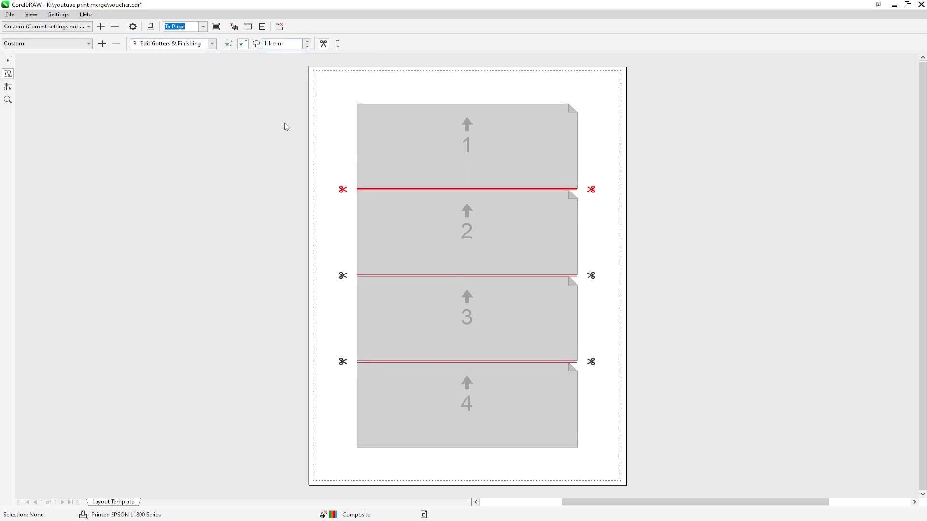
{"action": "left_click", "coordinate": [262, 150]}
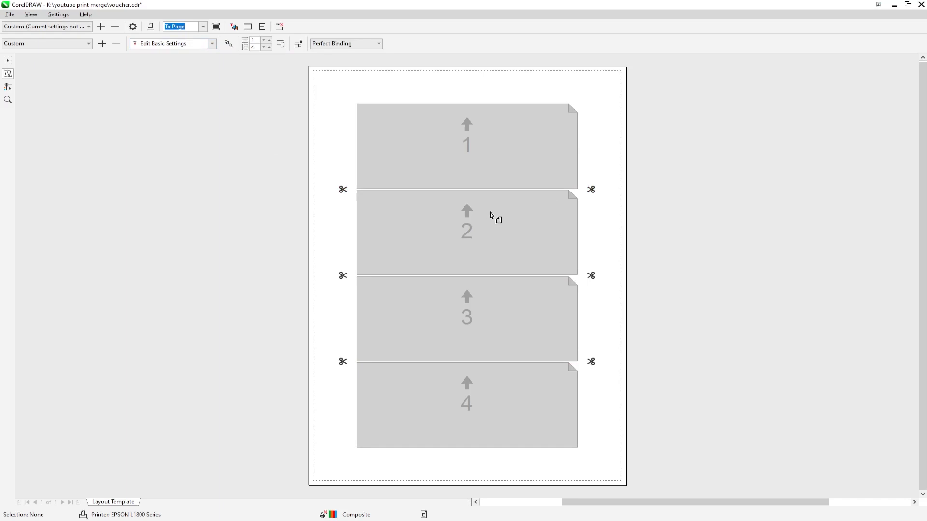
Step: Turn on crop marks around the placed voucher cells
{"action": "left_click", "coordinate": [7, 86]}
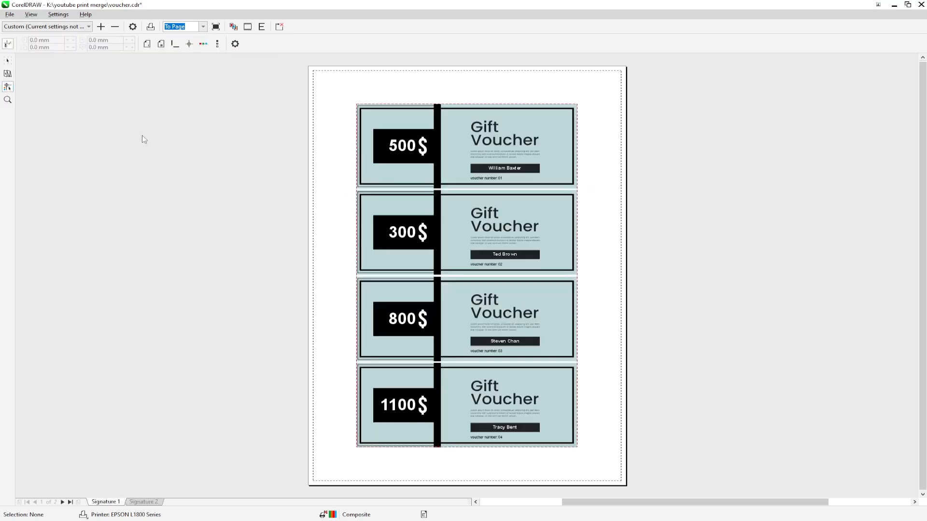
{"action": "left_click", "coordinate": [174, 44]}
{"action": "left_click", "coordinate": [7, 60]}
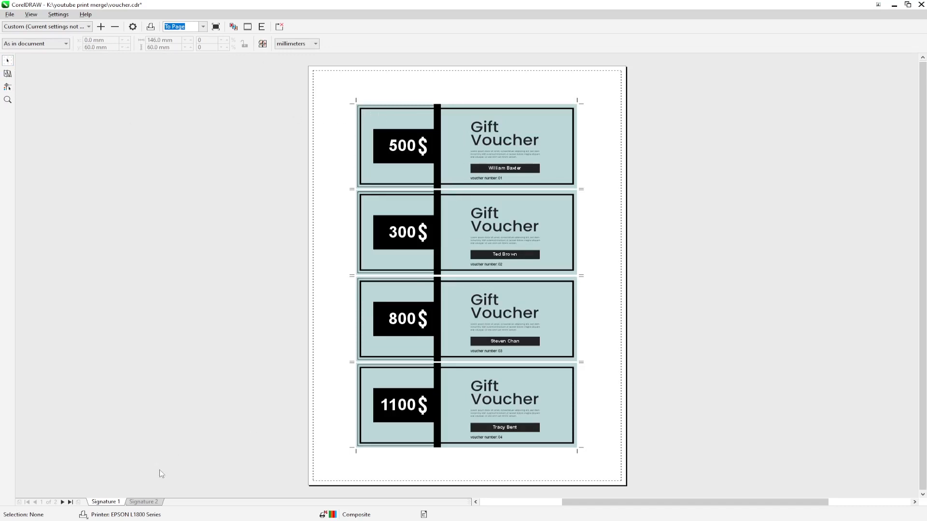
Step: Check Signature 2's 600$ voucher and Signature 1, then close the print preview
{"action": "left_click", "coordinate": [143, 502]}
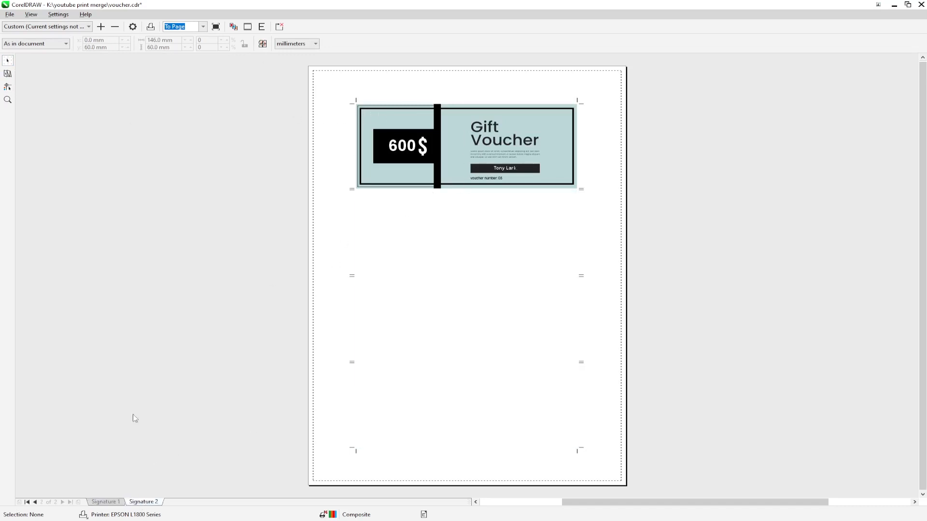
{"action": "left_click", "coordinate": [105, 504]}
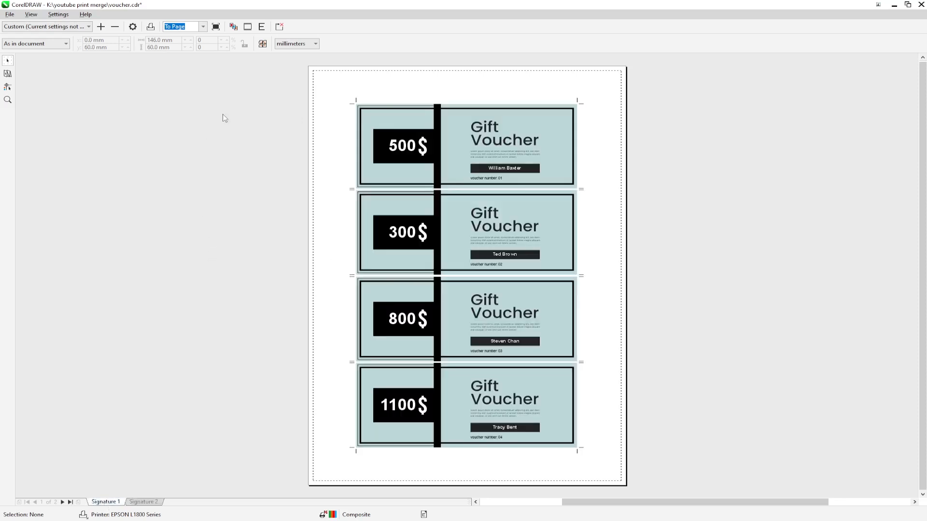
{"action": "left_click", "coordinate": [280, 27]}
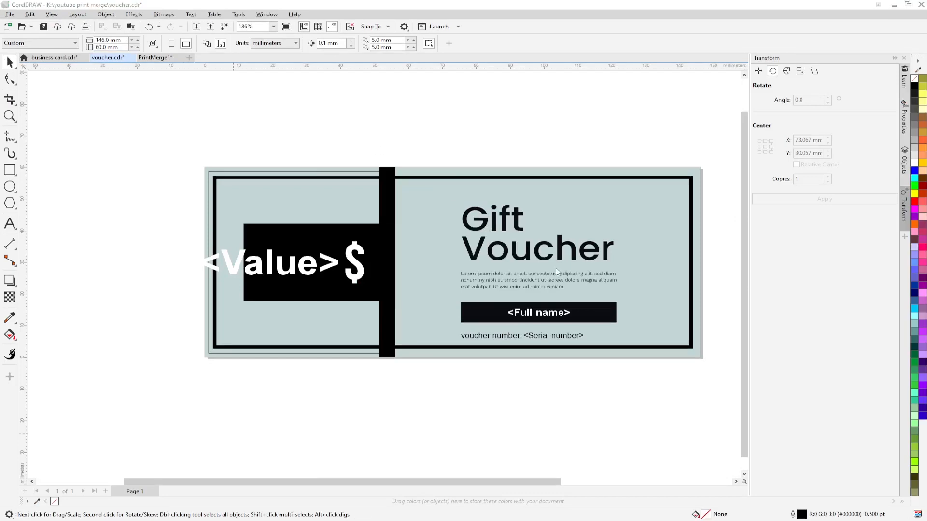
Step: Apply the print settings and bring the Excel contact list to the front
{"action": "left_click", "coordinate": [508, 373]}
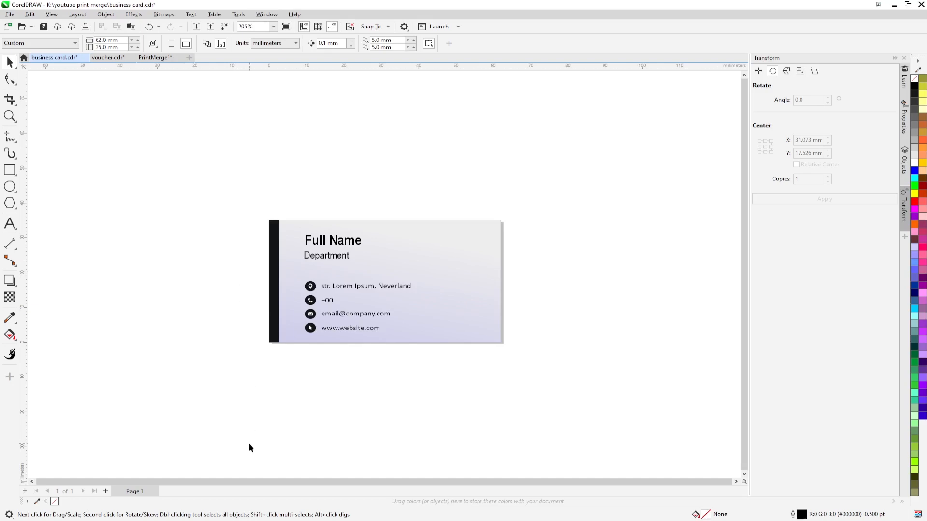
{"action": "left_click", "coordinate": [207, 520]}
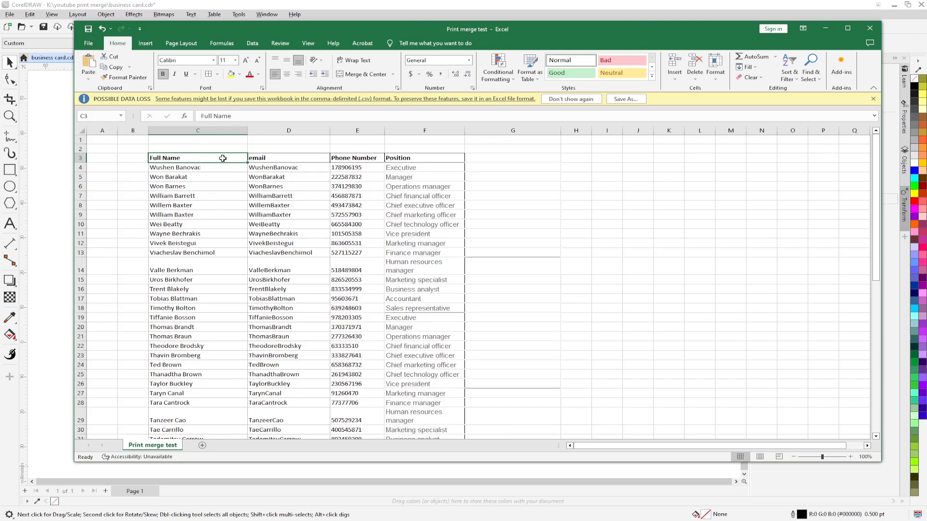
Step: Review the Full Name, email, Phone Number and Position column headers
{"action": "left_click", "coordinate": [268, 159]}
{"action": "left_click", "coordinate": [343, 158]}
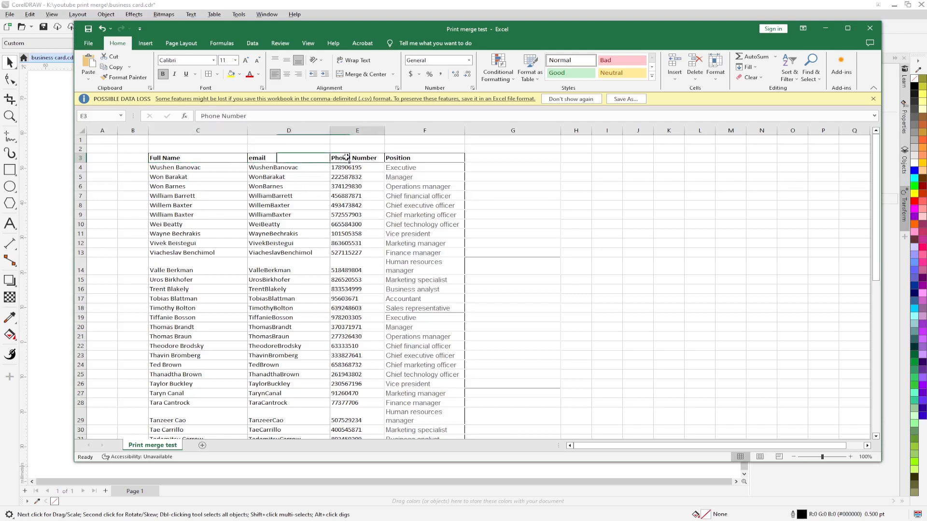
{"action": "left_click", "coordinate": [424, 158]}
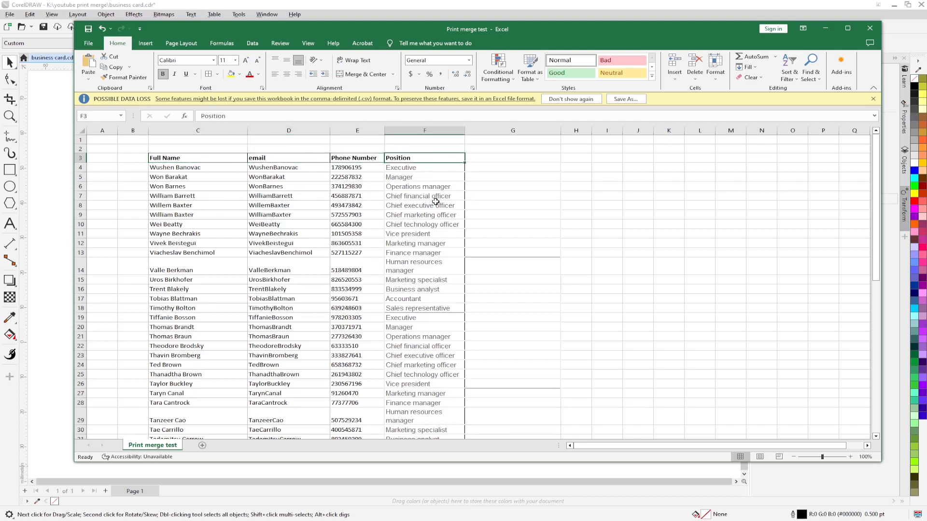
{"action": "left_click", "coordinate": [195, 158]}
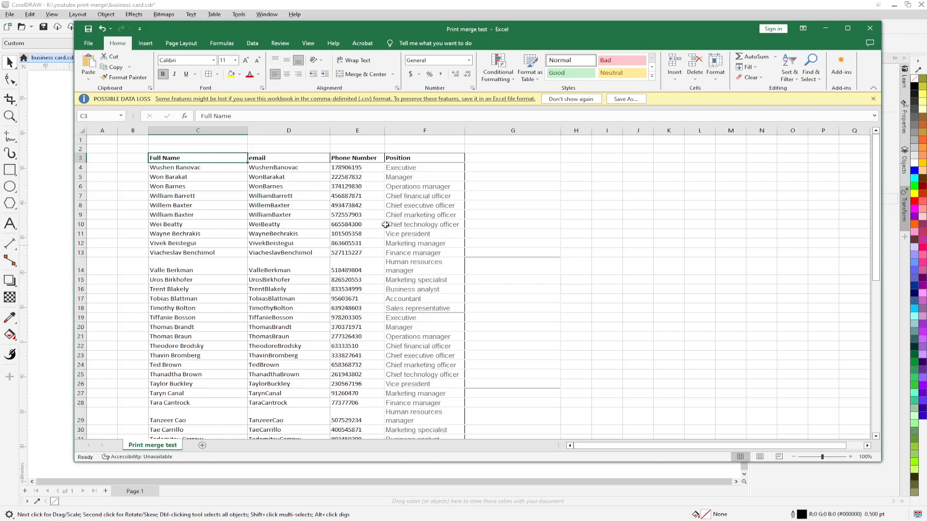
Step: Save the workbook as CSV (Comma delimited) 'Print merge test', keeping the CSV format
{"action": "left_click", "coordinate": [89, 45]}
{"action": "left_click", "coordinate": [105, 165]}
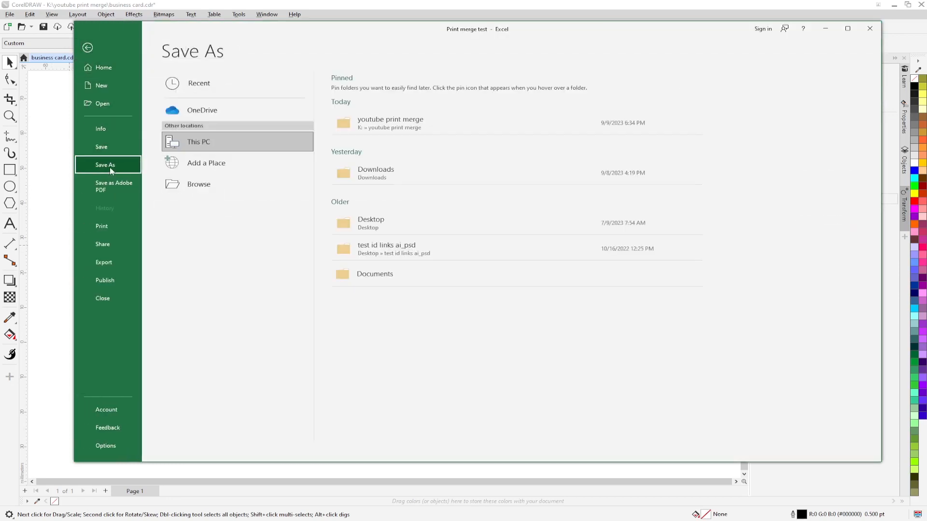
{"action": "left_click", "coordinate": [367, 122]}
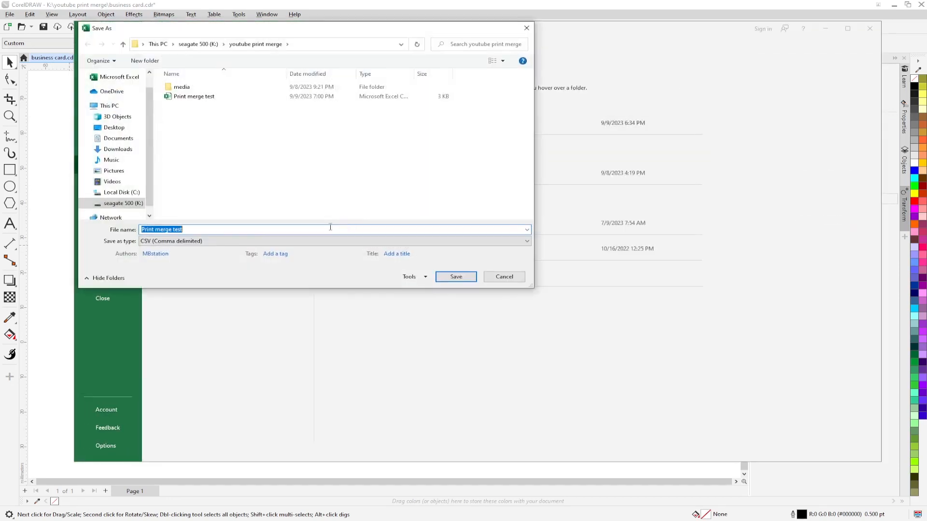
{"action": "left_click", "coordinate": [145, 241]}
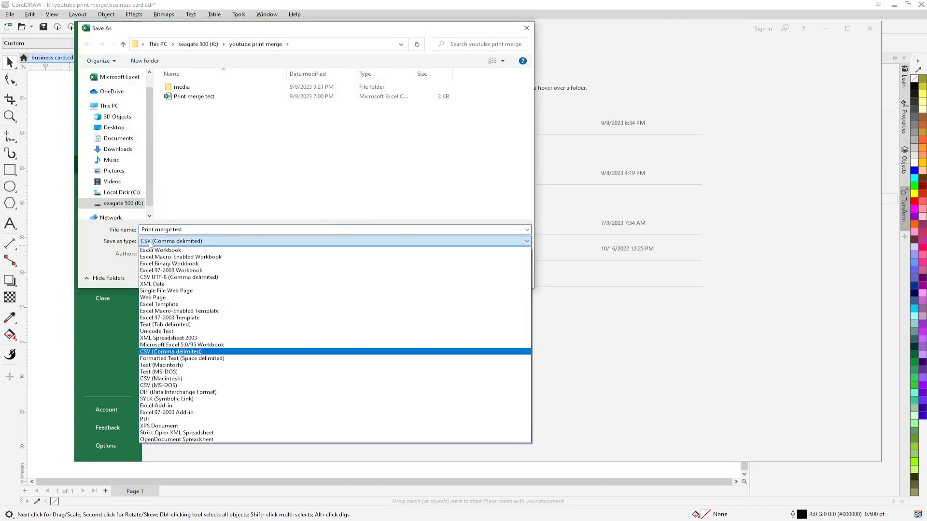
{"action": "left_click", "coordinate": [173, 356]}
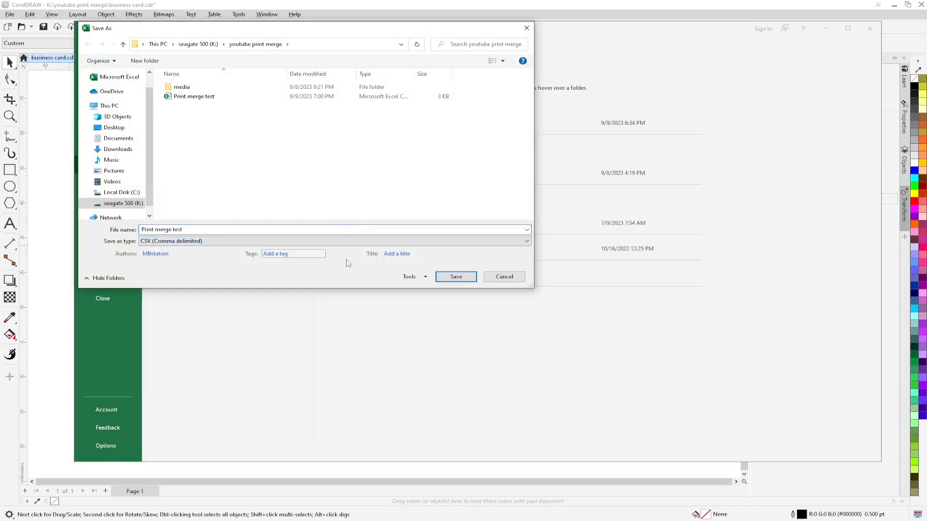
{"action": "left_click", "coordinate": [456, 277]}
{"action": "left_click", "coordinate": [42, 268]}
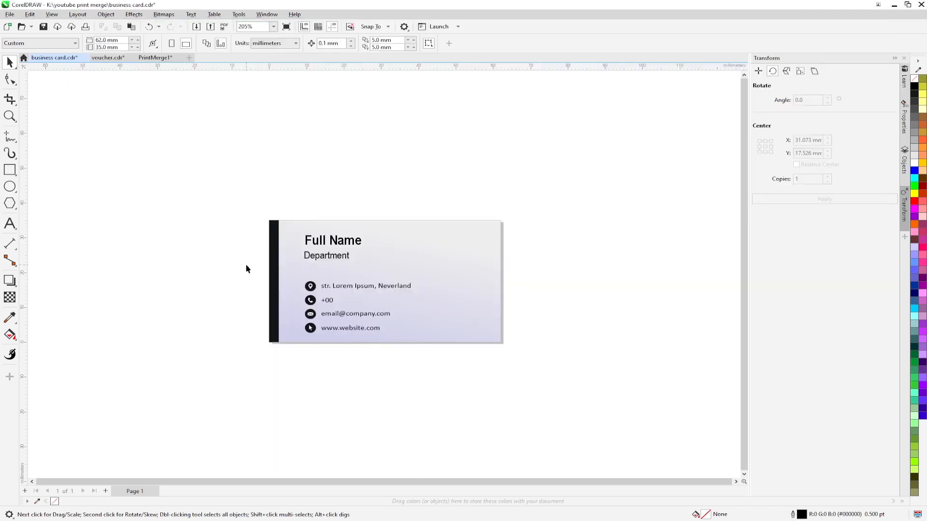
Step: Create a print merge and import the 'Print merge test' CSV file as its data
{"action": "left_click", "coordinate": [10, 14]}
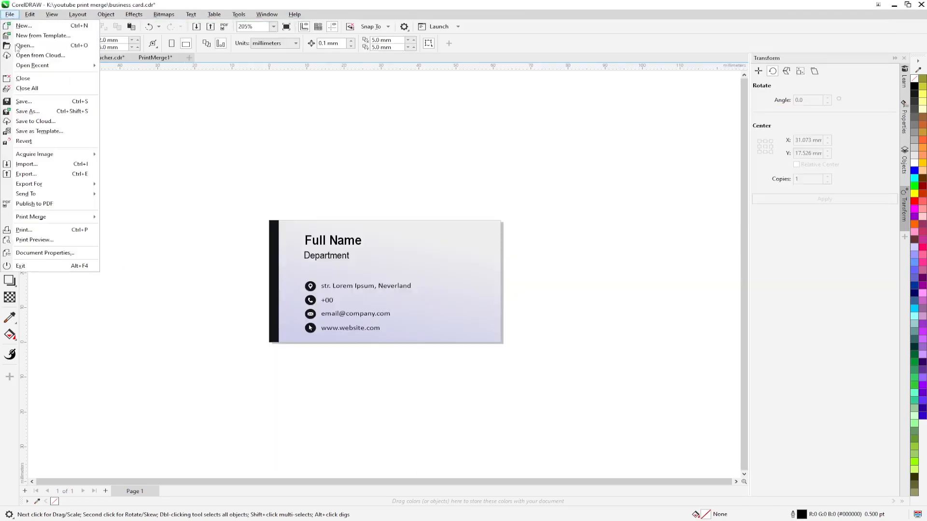
{"action": "mouse_move", "coordinate": [44, 220]}
{"action": "left_click", "coordinate": [135, 217]}
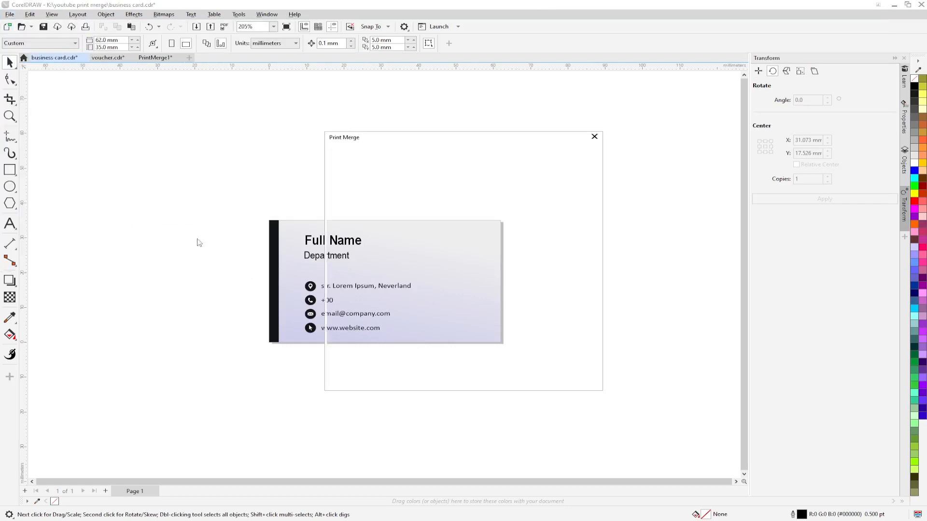
{"action": "left_click", "coordinate": [570, 156]}
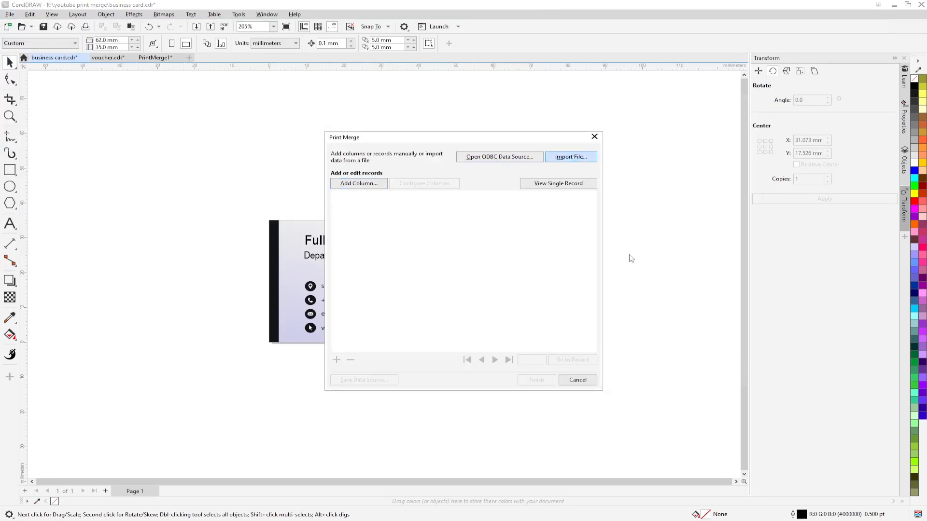
{"action": "left_click", "coordinate": [722, 373]}
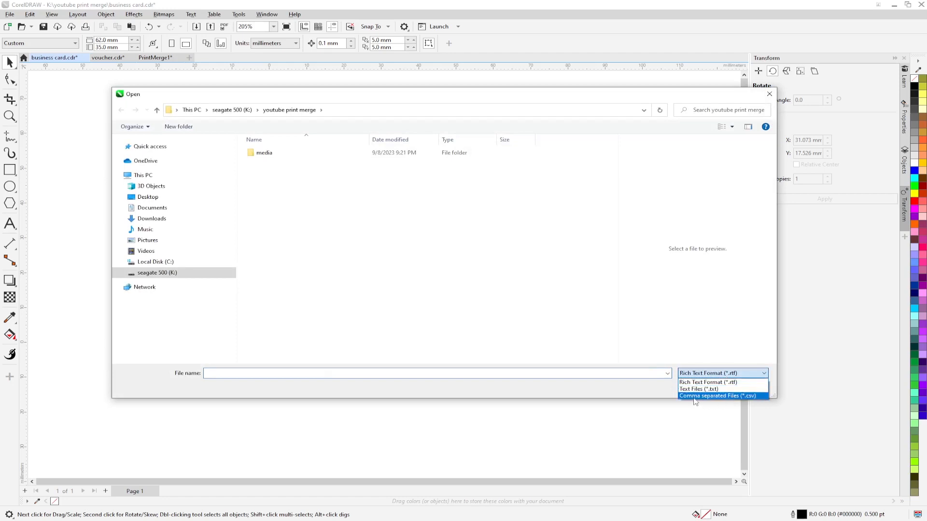
{"action": "left_click", "coordinate": [727, 396]}
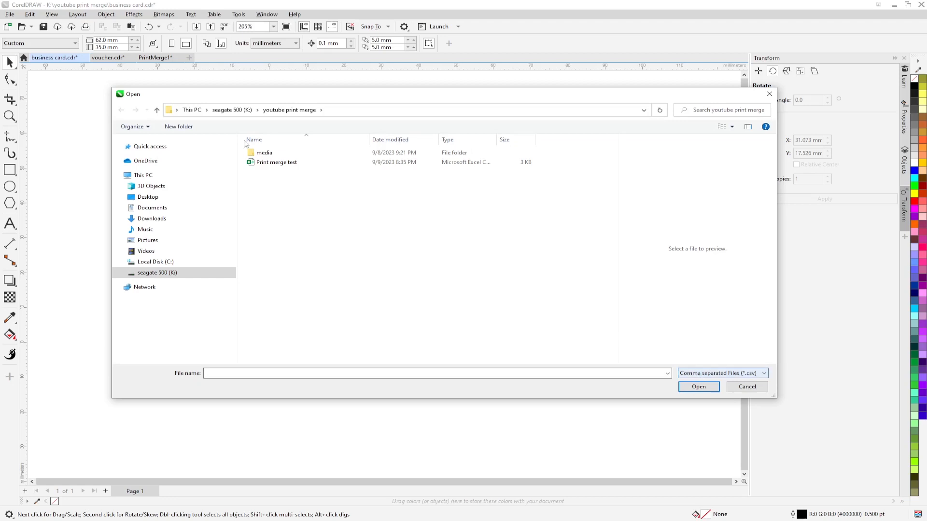
{"action": "left_click", "coordinate": [275, 162]}
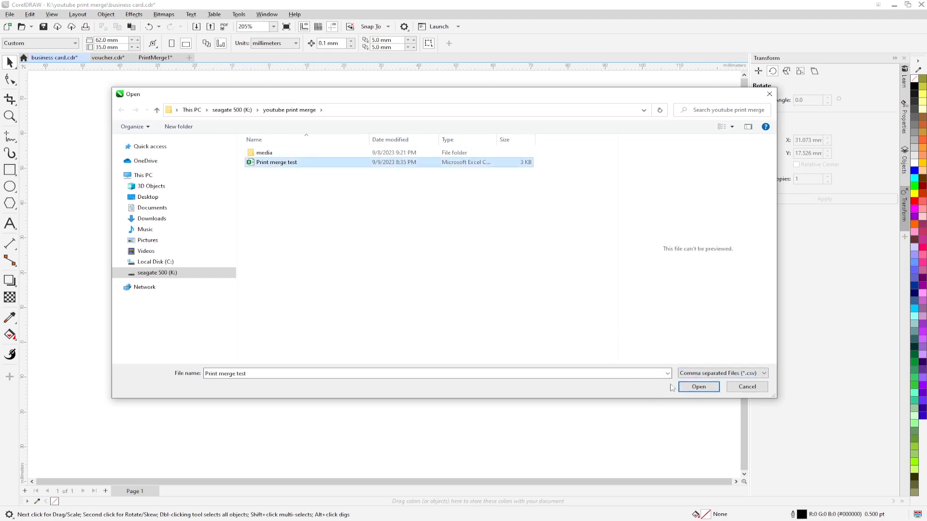
{"action": "left_click", "coordinate": [698, 387]}
{"action": "left_click_drag", "start_coordinate": [460, 138], "coordinate": [202, 97]}
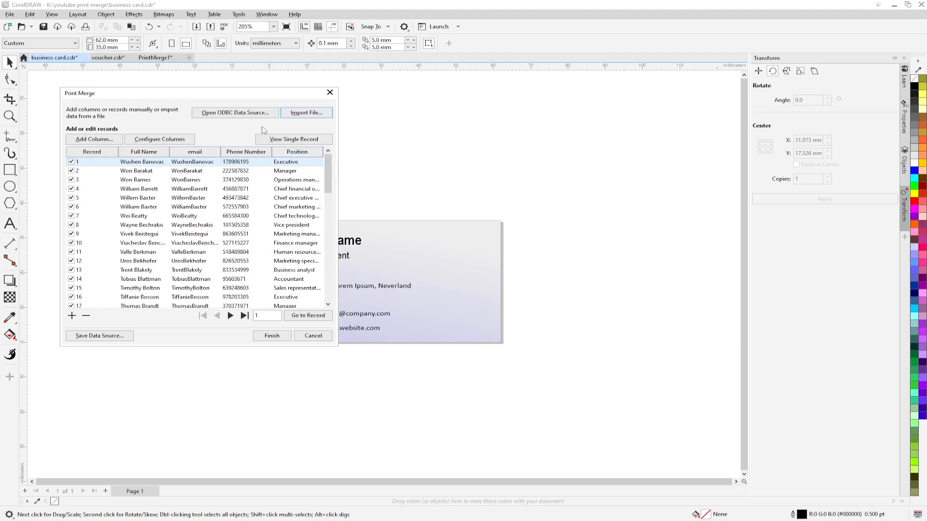
{"action": "left_click", "coordinate": [272, 336]}
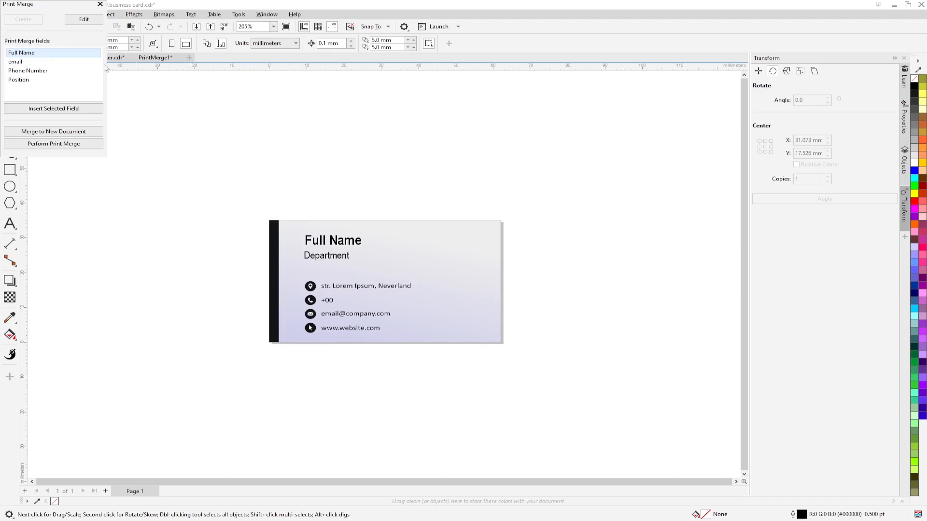
Step: Insert the <Full Name> merge field, shrink it and place it above the card
{"action": "left_click_drag", "start_coordinate": [60, 5], "coordinate": [159, 145]}
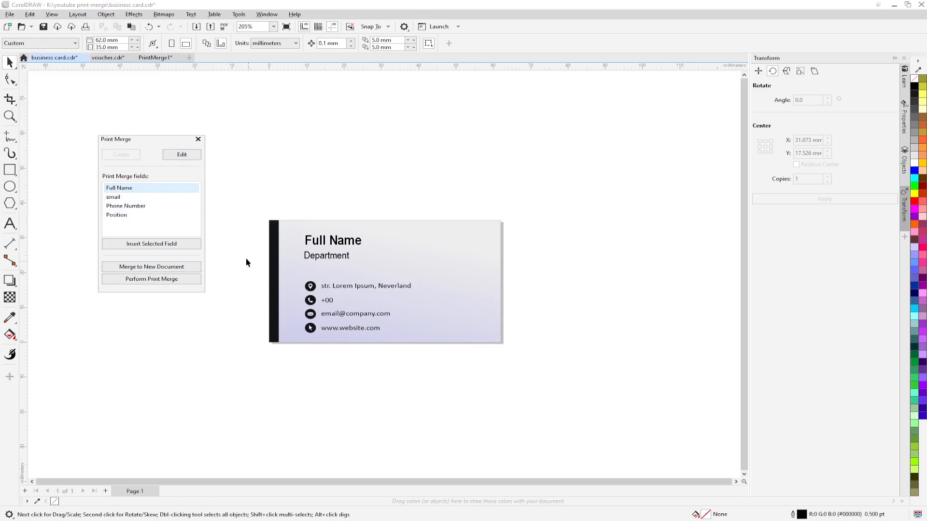
{"action": "left_click", "coordinate": [151, 244]}
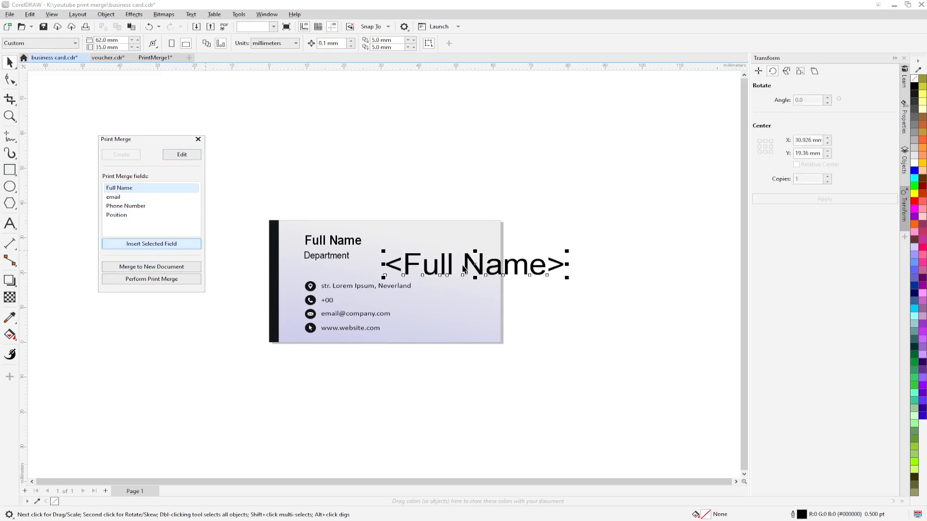
{"action": "left_click_drag", "start_coordinate": [474, 265], "coordinate": [390, 204]}
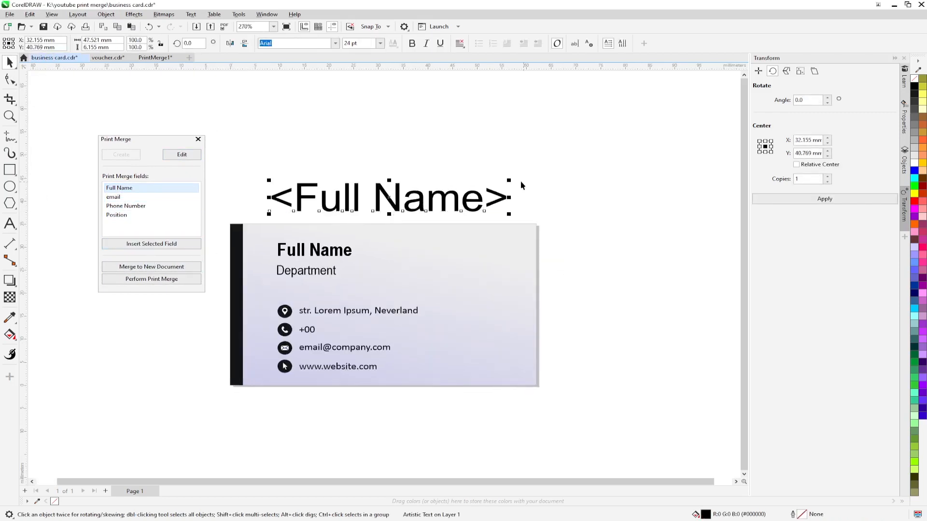
{"action": "left_click_drag", "start_coordinate": [509, 181], "coordinate": [430, 192]}
{"action": "scroll", "coordinate": [314, 260], "scroll_direction": "up", "scroll_amount": 1}
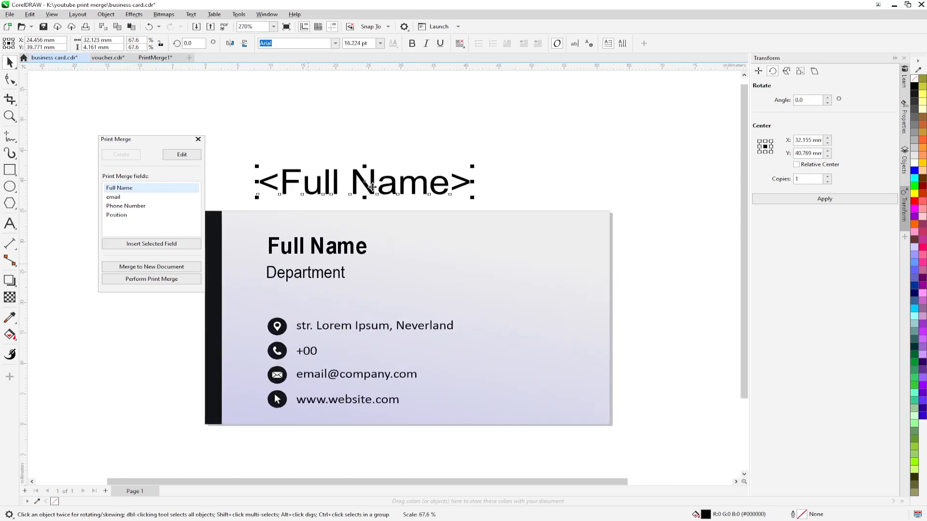
{"action": "left_click_drag", "start_coordinate": [372, 187], "coordinate": [377, 203]}
Step: Copy all text properties from the sample Full Name to <Full Name> and left-align it
{"action": "left_click", "coordinate": [340, 249]}
{"action": "left_click_drag", "start_coordinate": [340, 249], "coordinate": [373, 202]}
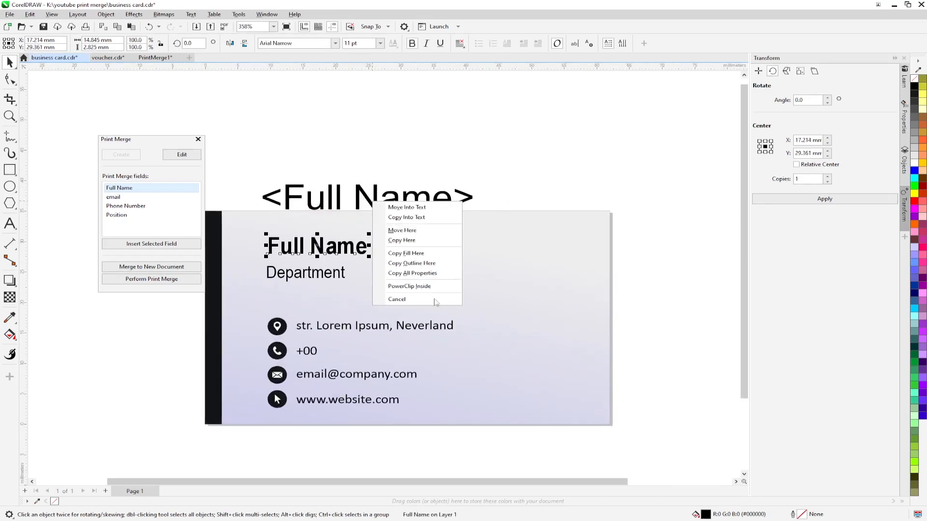
{"action": "left_click", "coordinate": [419, 277]}
{"action": "left_click", "coordinate": [327, 207]}
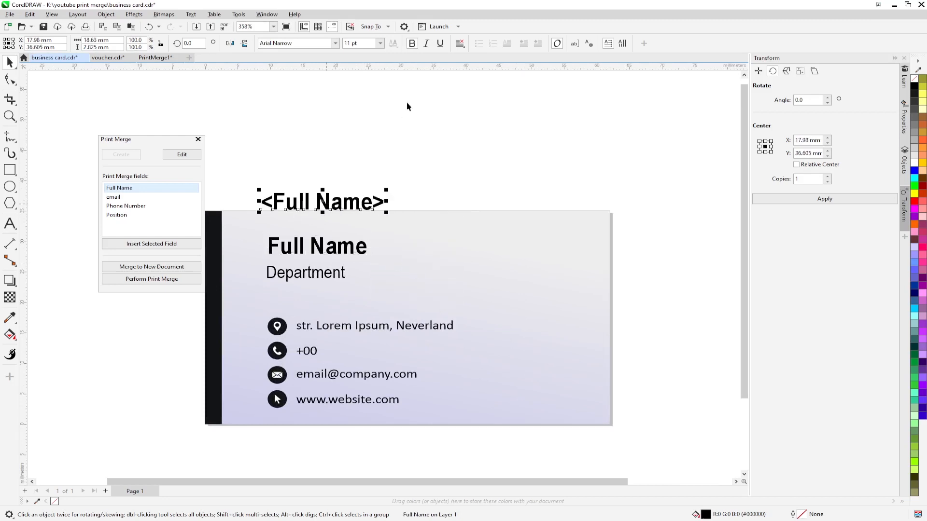
{"action": "left_click_drag", "start_coordinate": [324, 205], "coordinate": [330, 232]}
{"action": "left_click", "coordinate": [459, 43]}
{"action": "left_click", "coordinate": [474, 67]}
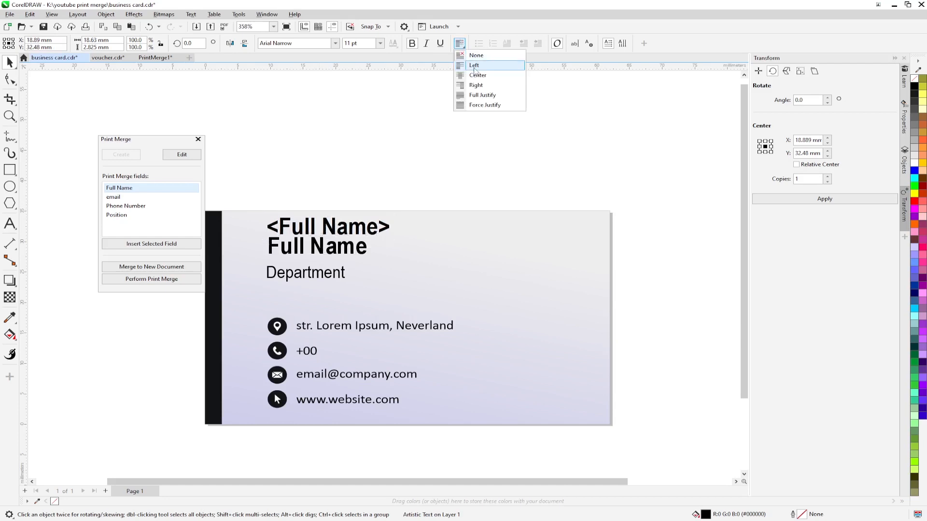
Step: Align <Full Name> left and centre on the sample name, then delete the sample Full Name
{"action": "scroll", "coordinate": [311, 294], "scroll_direction": "up", "scroll_amount": 2}
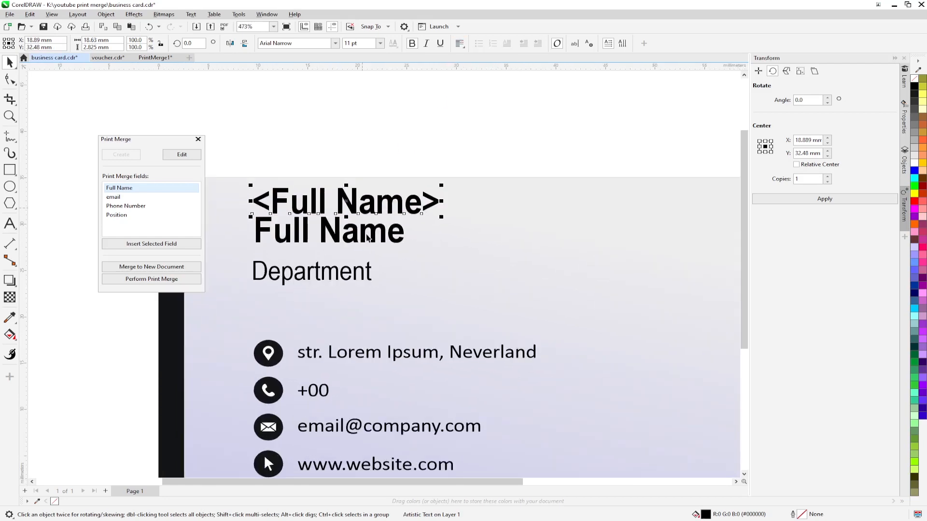
{"action": "left_click", "coordinate": [363, 237], "text": "shift"}
{"action": "key", "text": "l"}
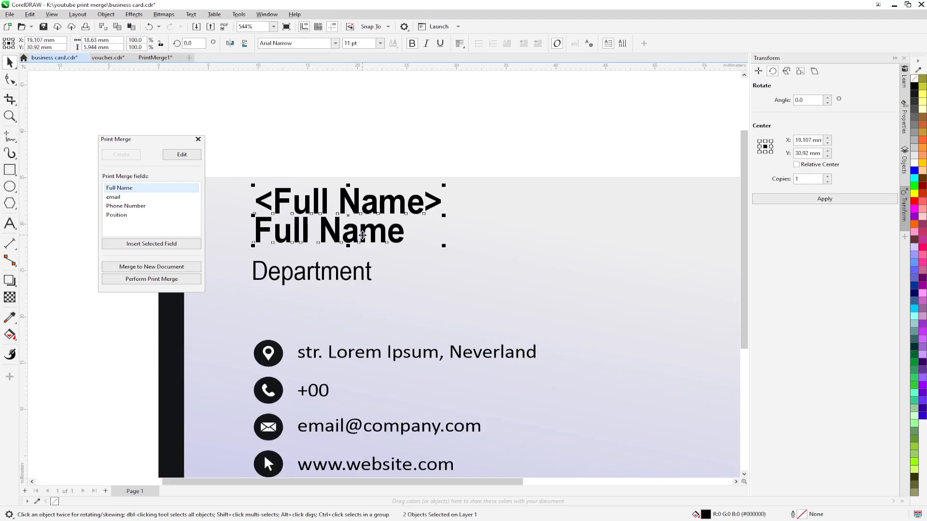
{"action": "key", "text": "e"}
{"action": "left_click", "coordinate": [338, 237]}
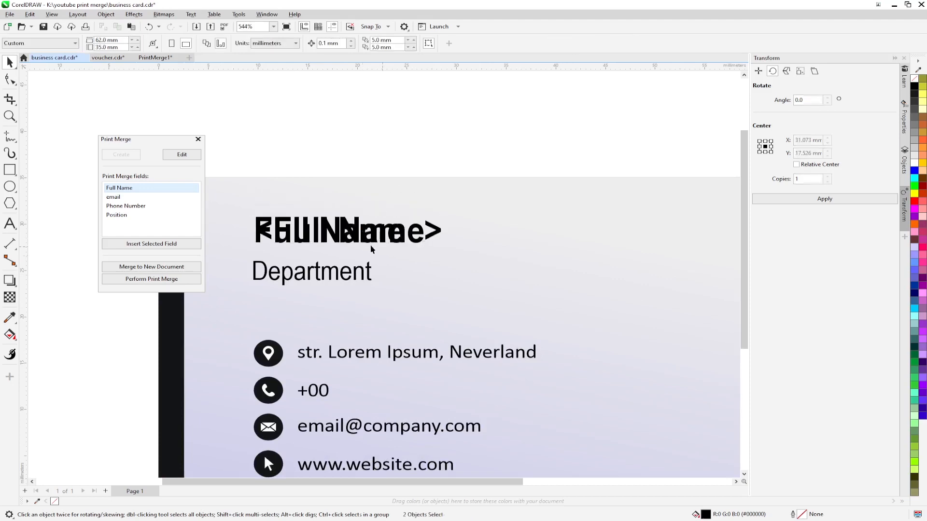
{"action": "left_click_drag", "start_coordinate": [338, 236], "coordinate": [337, 154]}
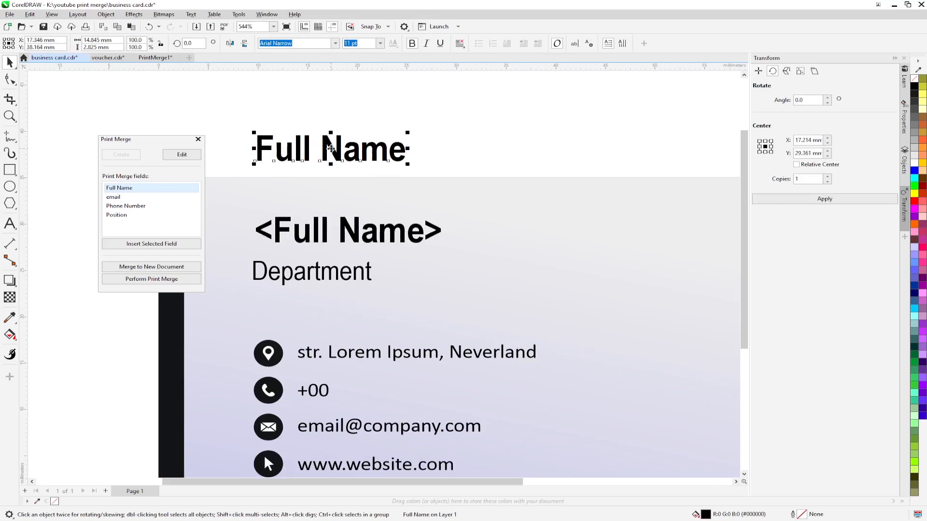
{"action": "key", "text": "Delete"}
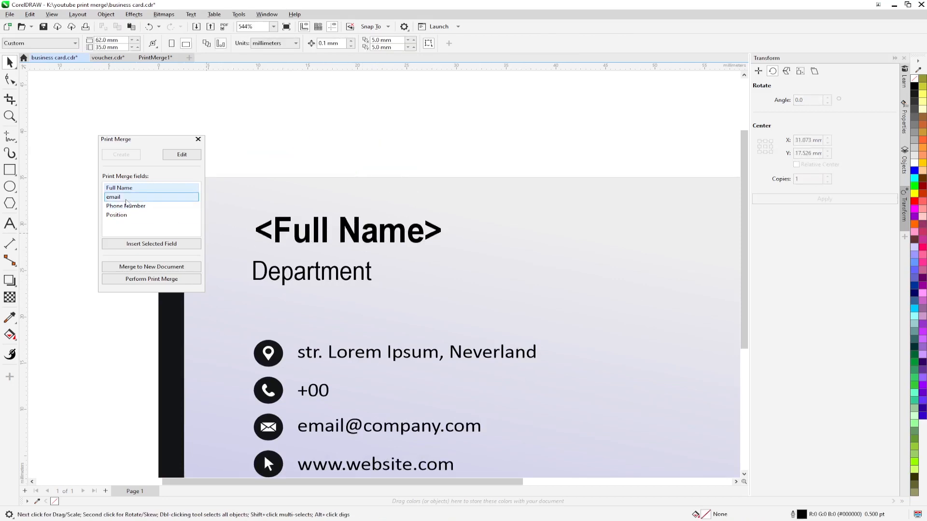
Step: Insert the <Position> merge field at about half size below the Department line
{"action": "left_click", "coordinate": [143, 217]}
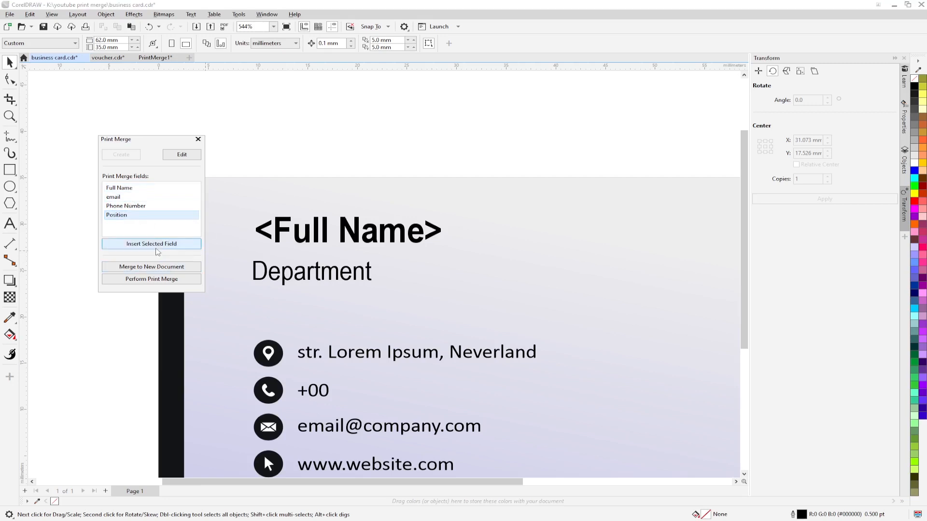
{"action": "left_click", "coordinate": [153, 244]}
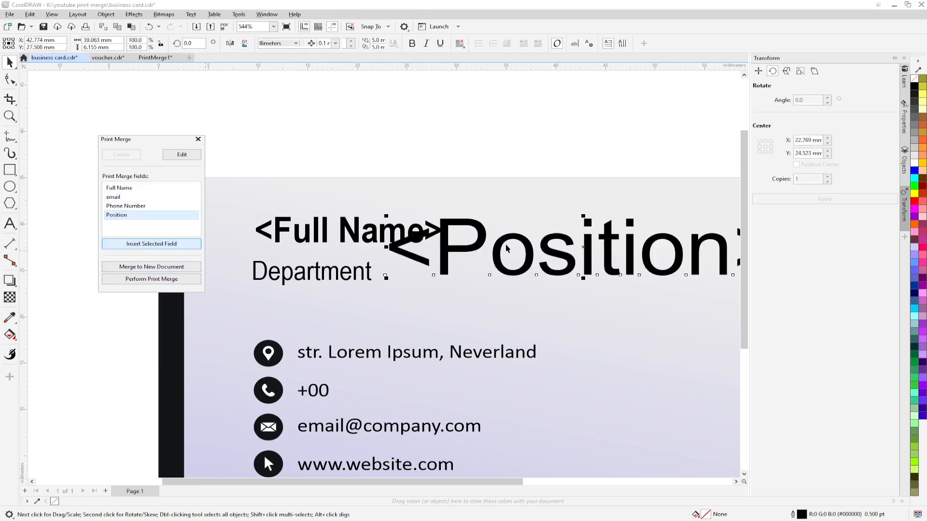
{"action": "left_click_drag", "start_coordinate": [501, 243], "coordinate": [362, 288]}
{"action": "left_click_drag", "start_coordinate": [625, 321], "coordinate": [441, 292]}
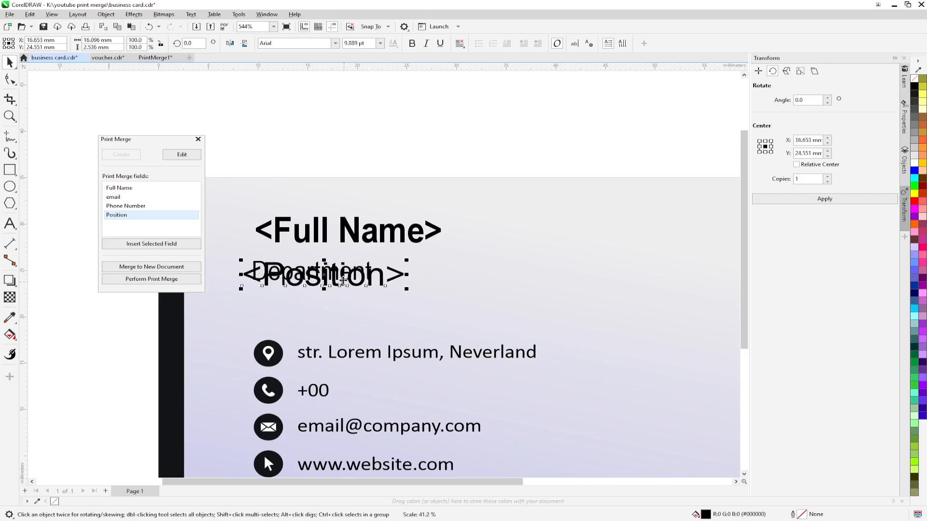
{"action": "left_click_drag", "start_coordinate": [340, 280], "coordinate": [340, 309]}
Step: Copy all of Department's properties onto <Position> and left-align its text
{"action": "left_click", "coordinate": [319, 275]}
{"action": "left_click_drag", "start_coordinate": [318, 275], "coordinate": [320, 310]}
{"action": "left_click", "coordinate": [360, 379]}
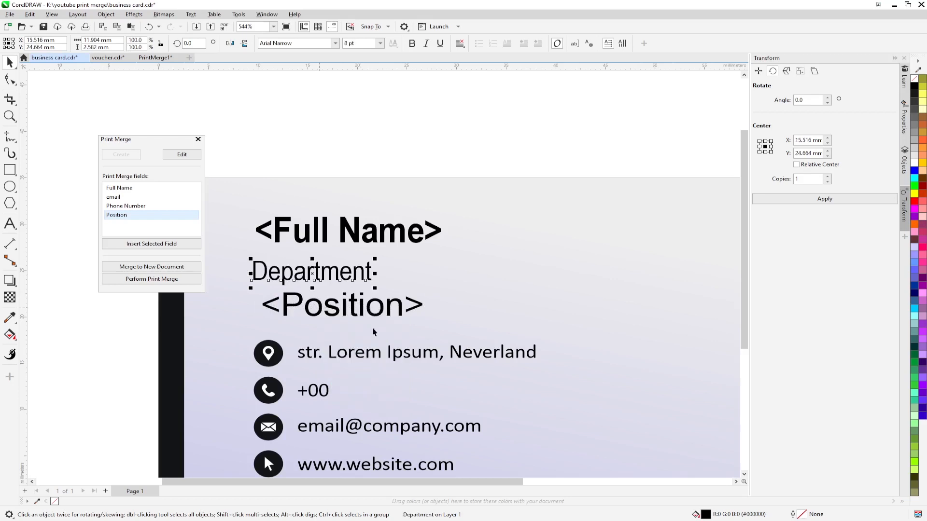
{"action": "left_click", "coordinate": [333, 315]}
{"action": "left_click", "coordinate": [331, 279], "text": "shift"}
{"action": "left_click", "coordinate": [362, 314]}
{"action": "left_click", "coordinate": [356, 311]}
{"action": "left_click", "coordinate": [460, 43]}
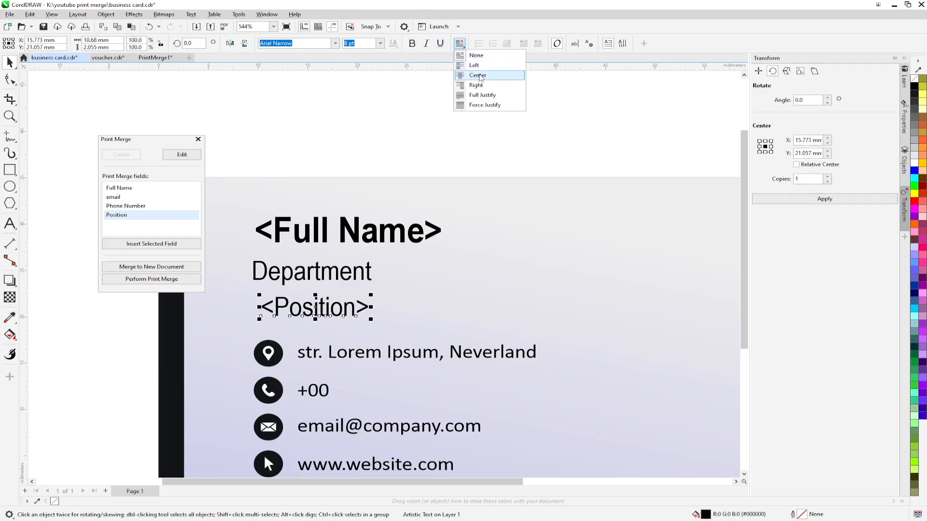
{"action": "left_click", "coordinate": [481, 65]}
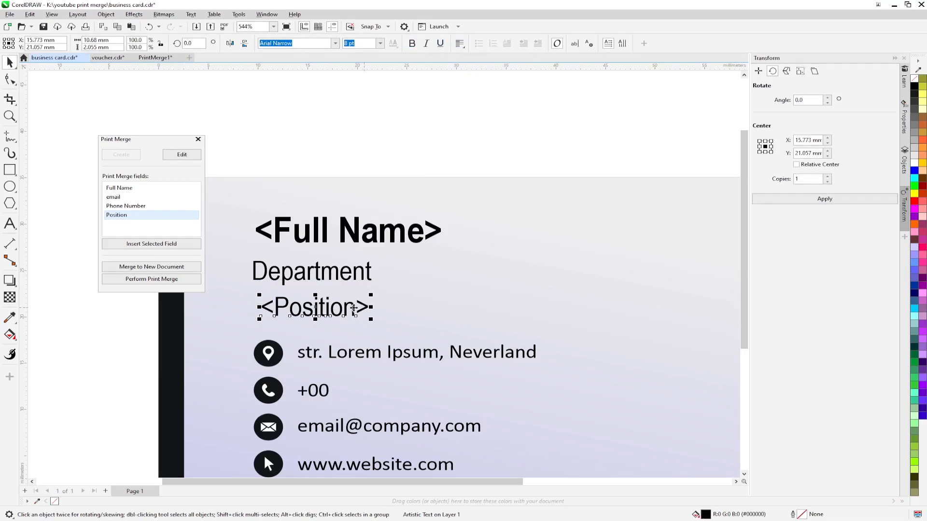
Step: Align <Position> left and vertically centred on Department
{"action": "left_click", "coordinate": [340, 282], "text": "shift"}
{"action": "key", "text": "l"}
{"action": "key", "text": "e"}
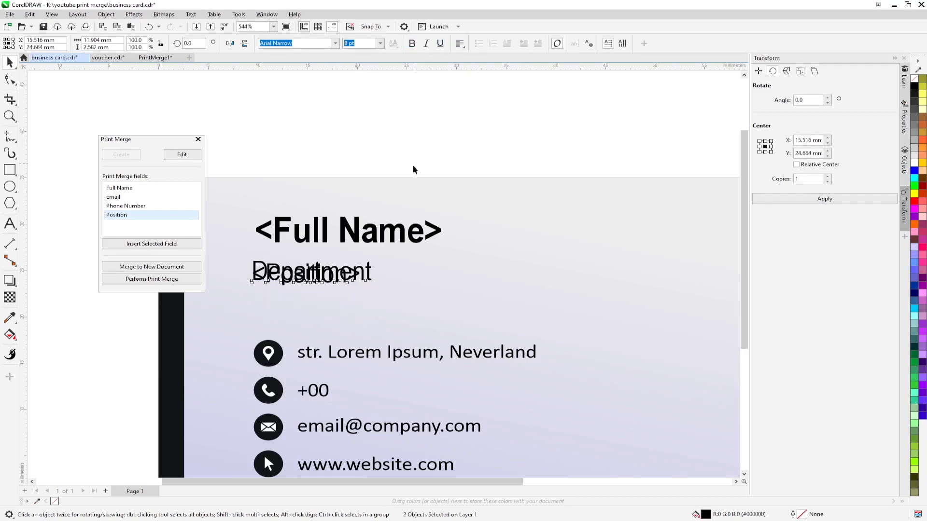
{"action": "left_click", "coordinate": [414, 167]}
Step: Delete the Department text and insert a <Phone Number> field on the phone row
{"action": "left_click", "coordinate": [371, 279]}
{"action": "key", "text": "Delete"}
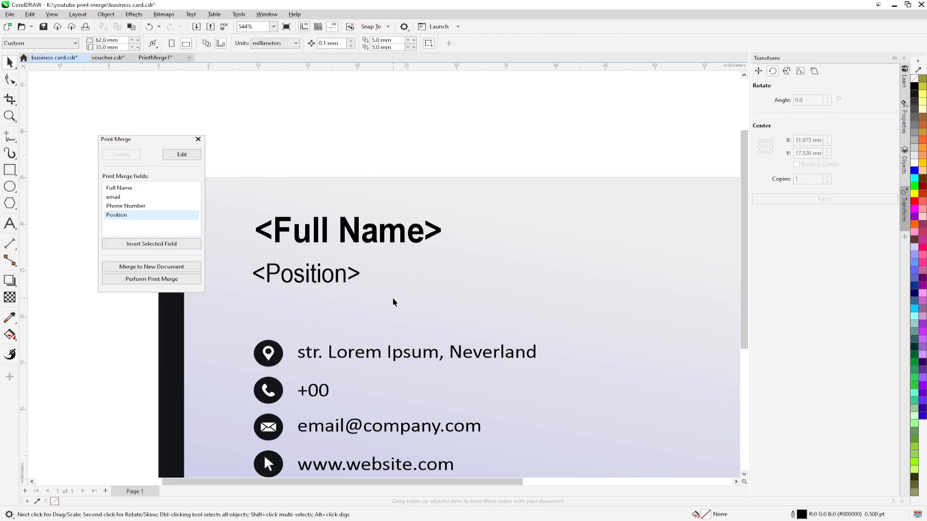
{"action": "scroll", "coordinate": [358, 320], "scroll_direction": "down", "scroll_amount": 1}
{"action": "scroll", "coordinate": [367, 332], "scroll_direction": "down", "scroll_amount": 1}
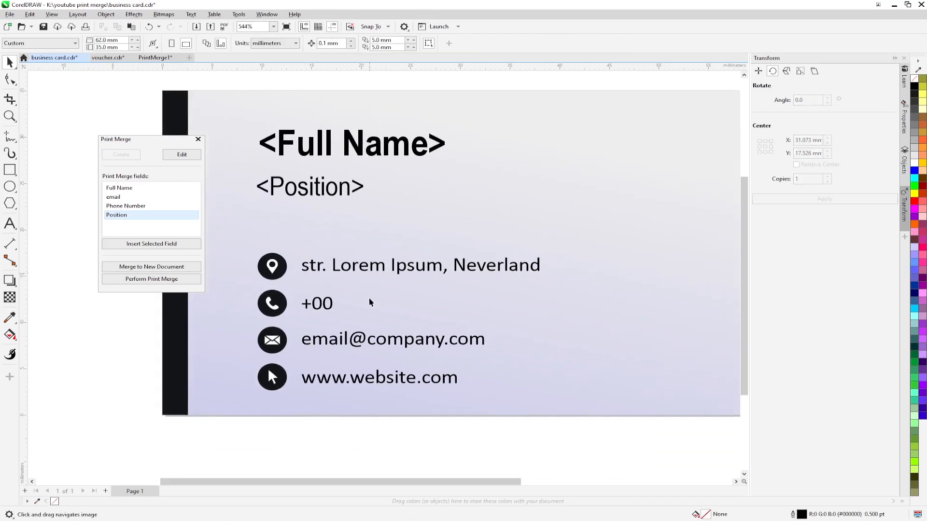
{"action": "left_click", "coordinate": [117, 216]}
{"action": "left_click", "coordinate": [116, 198]}
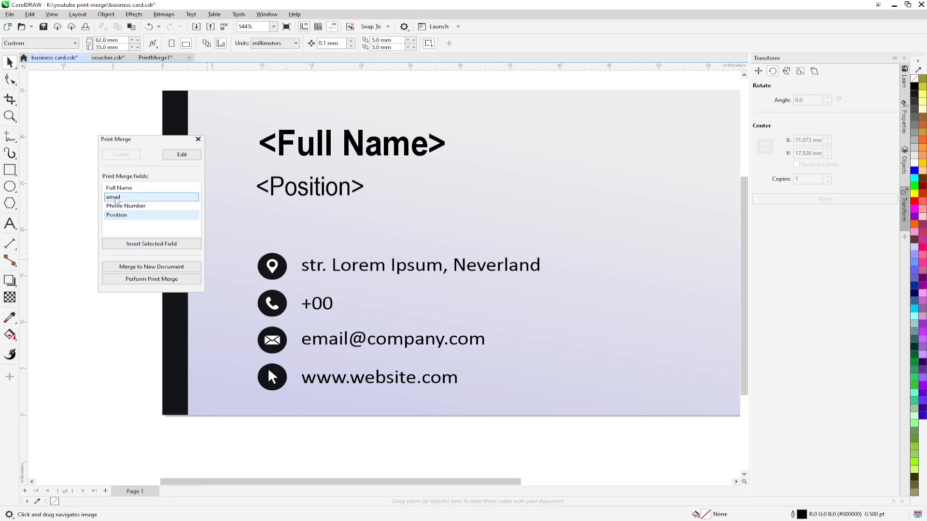
{"action": "left_click", "coordinate": [126, 206]}
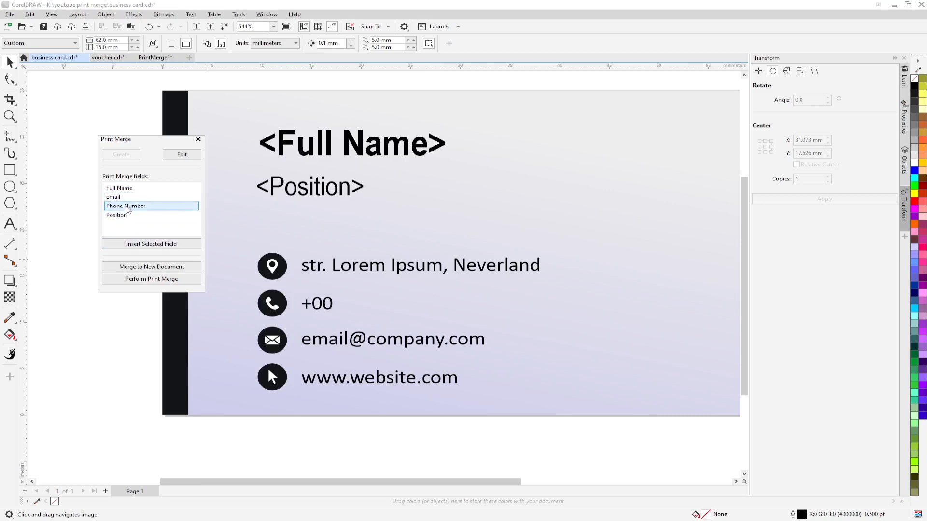
{"action": "left_click", "coordinate": [154, 245]}
{"action": "left_click_drag", "start_coordinate": [425, 265], "coordinate": [400, 307]}
Step: Copy all of +00's properties onto <Phone Number> and left-align it
{"action": "left_click", "coordinate": [333, 309]}
{"action": "left_click_drag", "start_coordinate": [317, 303], "coordinate": [418, 294]}
{"action": "left_click", "coordinate": [457, 366]}
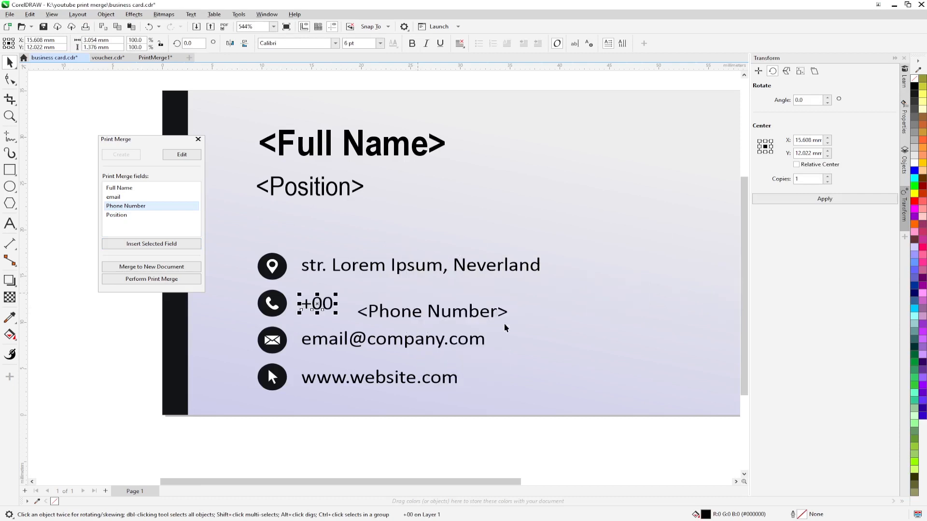
{"action": "mouse_move", "coordinate": [472, 318]}
{"action": "left_mouse_down"}
{"action": "mouse_move", "coordinate": [475, 311]}
{"action": "mouse_move", "coordinate": [457, 311]}
{"action": "left_mouse_up"}
{"action": "left_click", "coordinate": [460, 44]}
{"action": "left_click", "coordinate": [470, 66]}
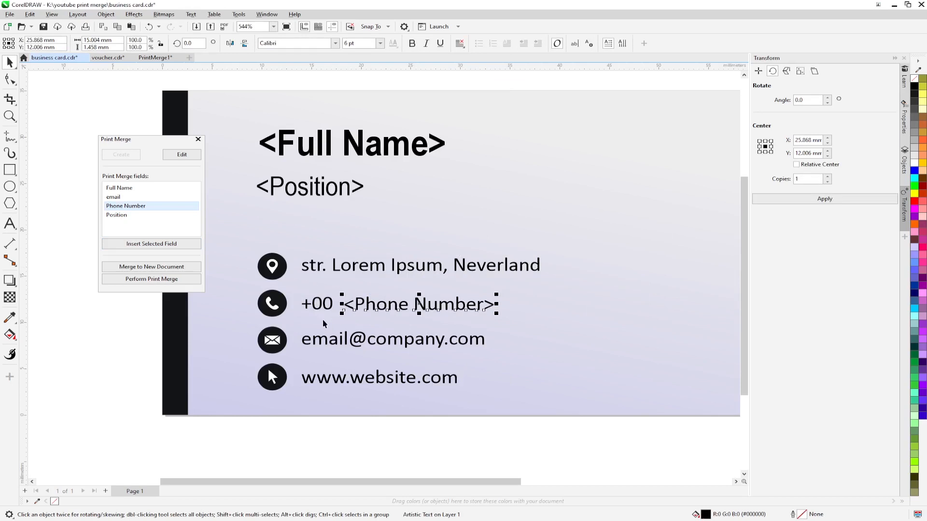
Step: Nudge <Phone Number> left so it sits right beside +00
{"action": "left_click", "coordinate": [325, 313], "text": "shift"}
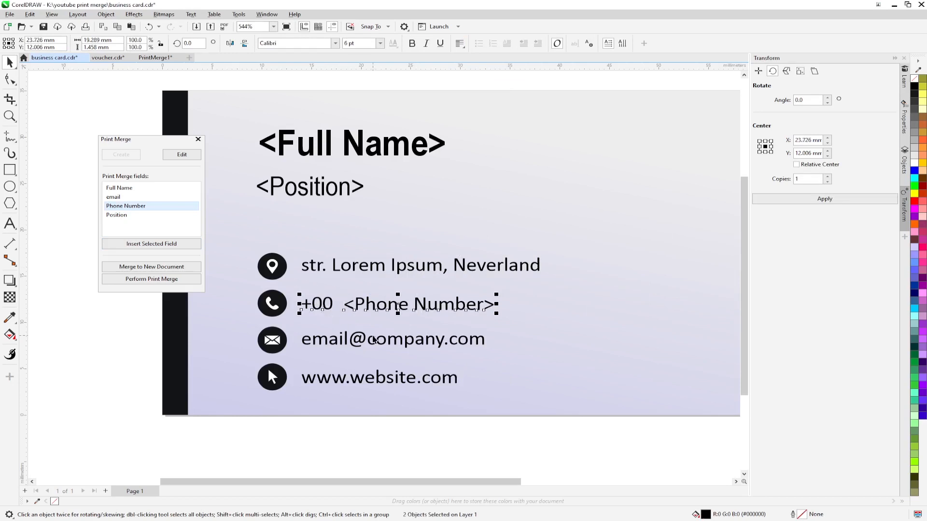
{"action": "left_click", "coordinate": [366, 309]}
{"action": "scroll", "coordinate": [366, 309], "scroll_direction": "up", "scroll_amount": 2}
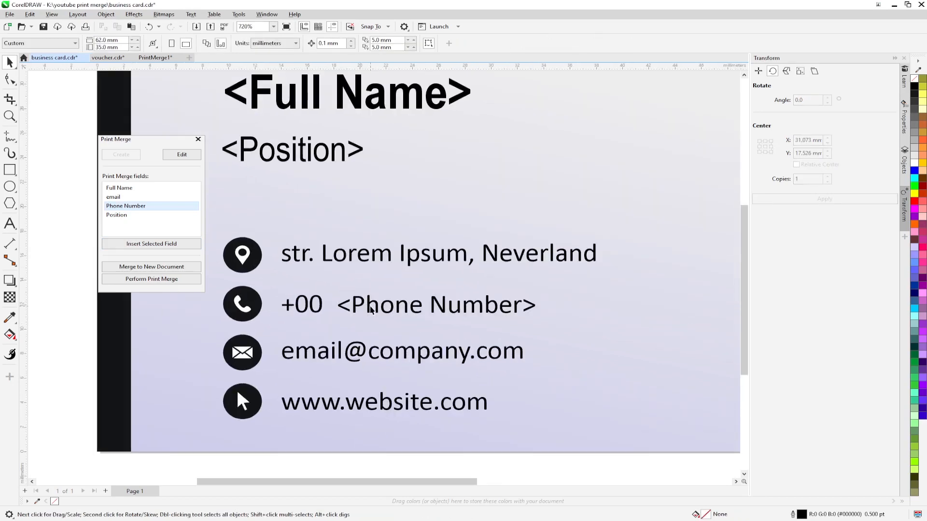
{"action": "left_click_drag", "start_coordinate": [366, 309], "coordinate": [358, 308]}
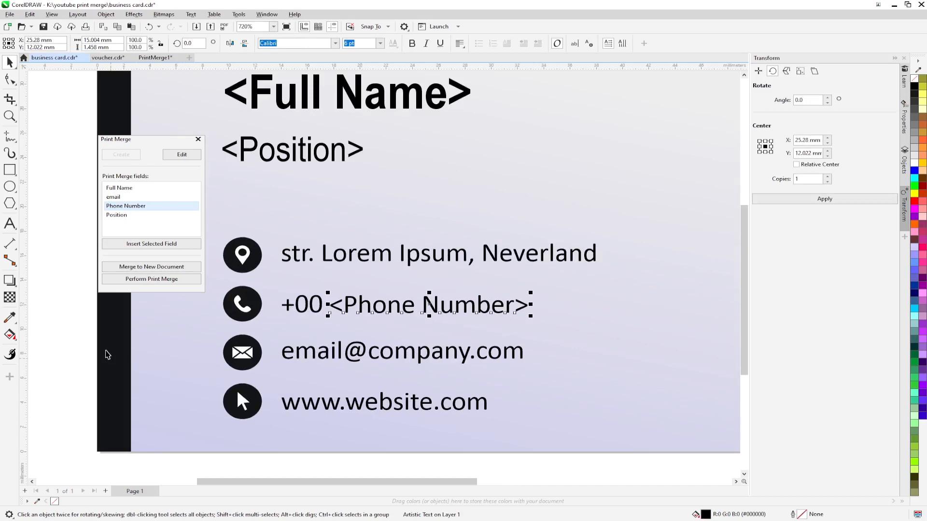
{"action": "scroll", "coordinate": [326, 321], "scroll_direction": "down", "scroll_amount": 2}
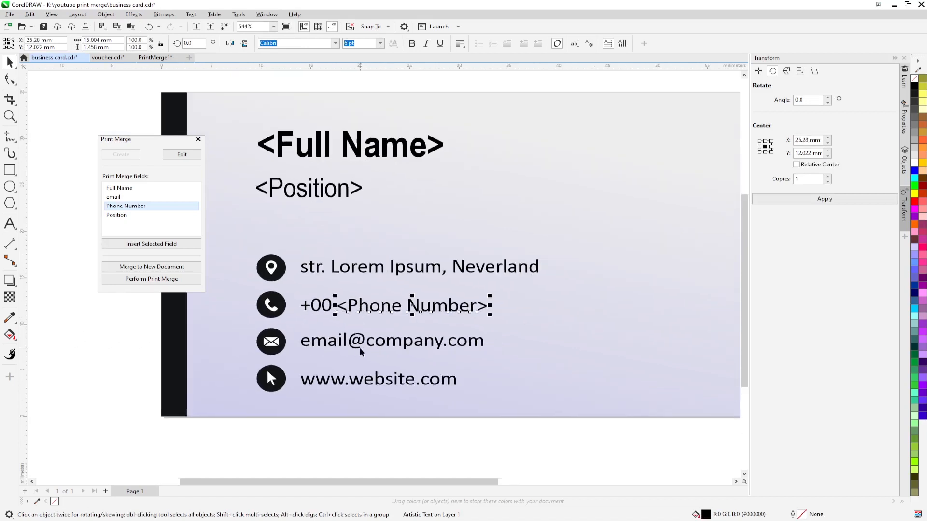
{"action": "scroll", "coordinate": [338, 355], "scroll_direction": "up", "scroll_amount": 1}
{"action": "left_click", "coordinate": [115, 197]}
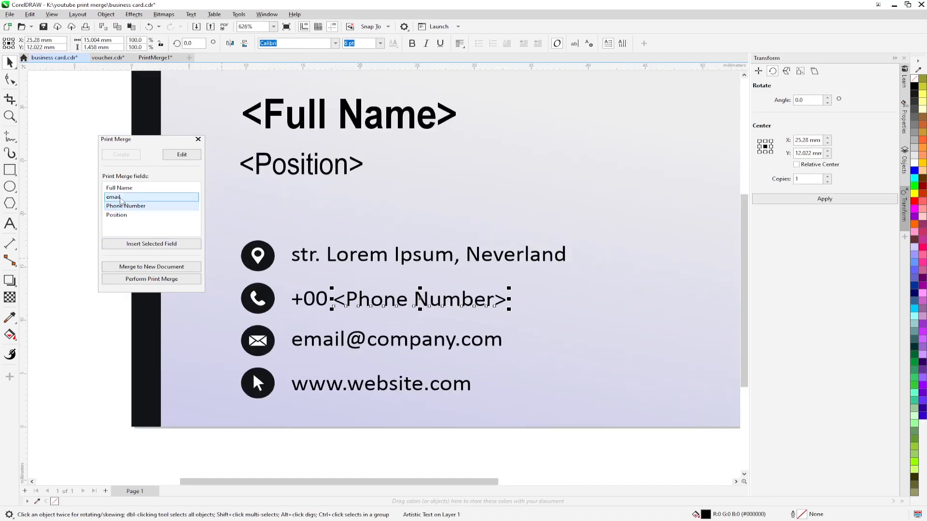
{"action": "left_click", "coordinate": [151, 244]}
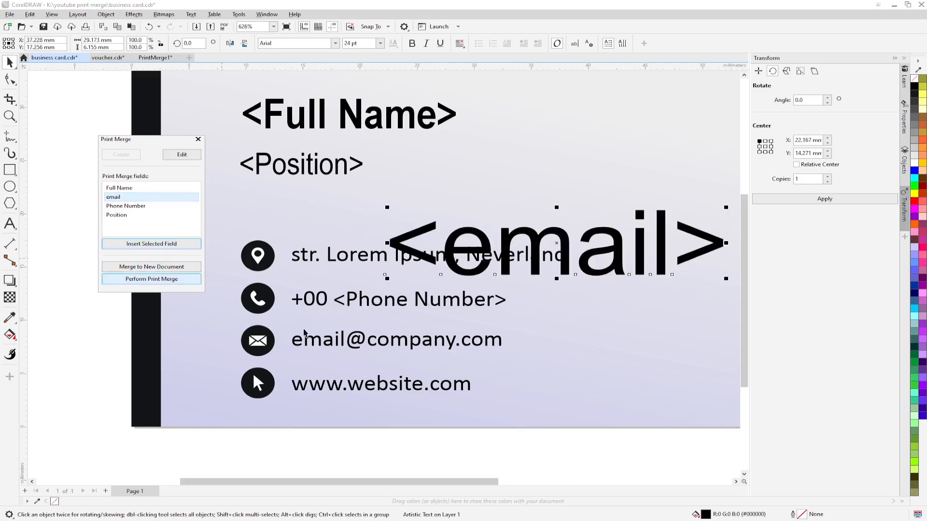
{"action": "left_click_drag", "start_coordinate": [560, 243], "coordinate": [607, 334]}
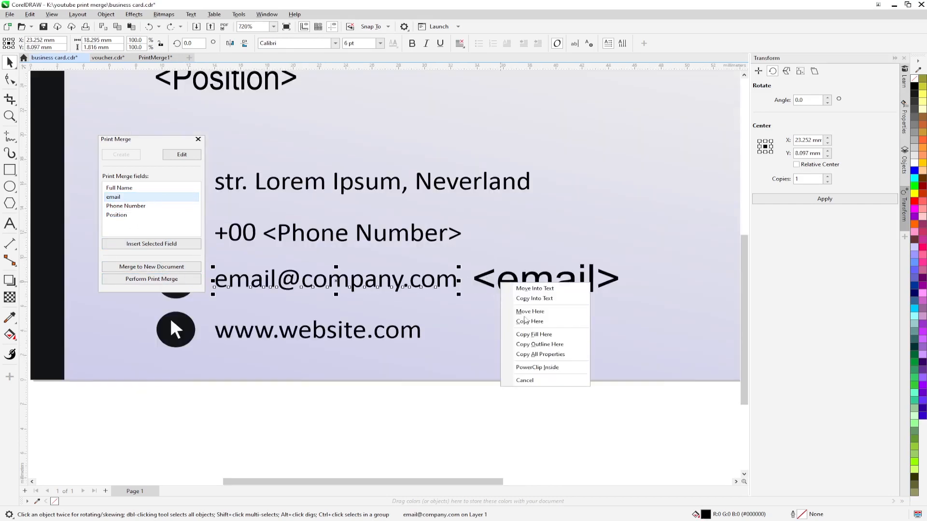
{"action": "left_click", "coordinate": [536, 354]}
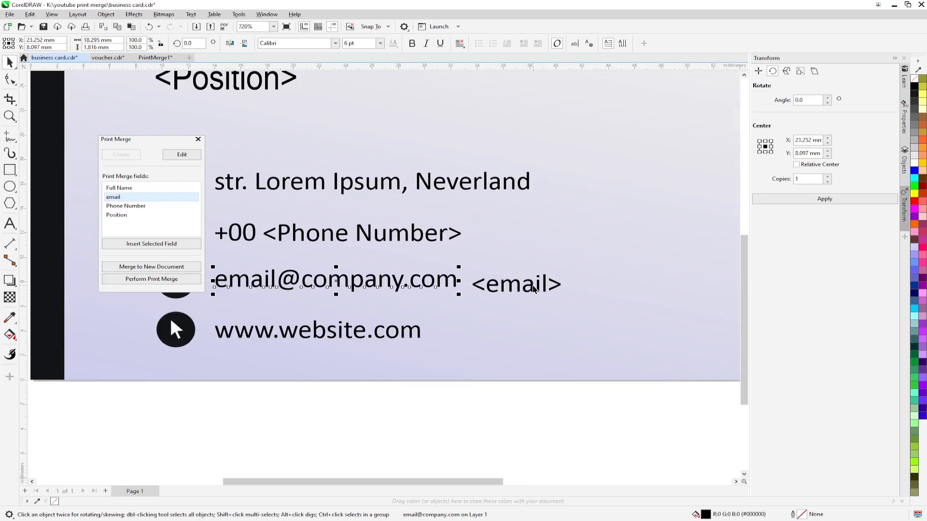
{"action": "left_click", "coordinate": [536, 289]}
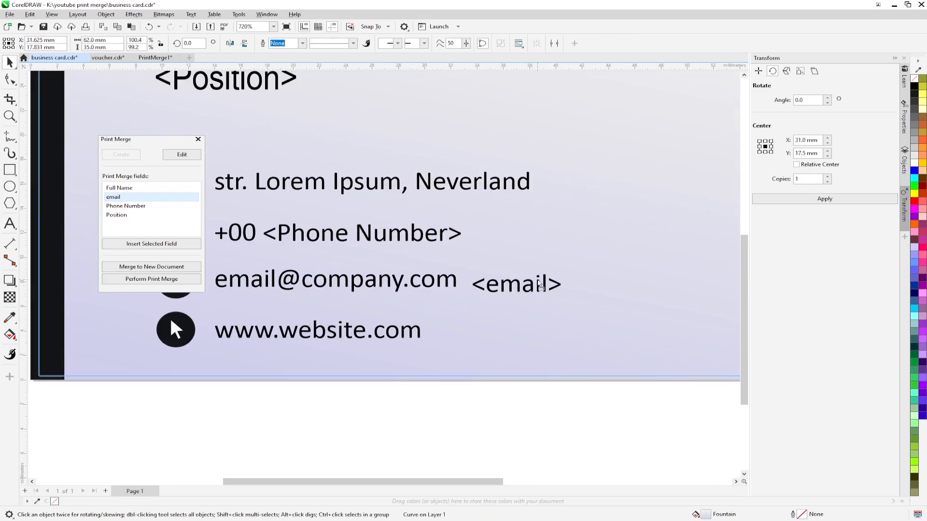
{"action": "left_click", "coordinate": [539, 409]}
{"action": "left_click", "coordinate": [540, 282]}
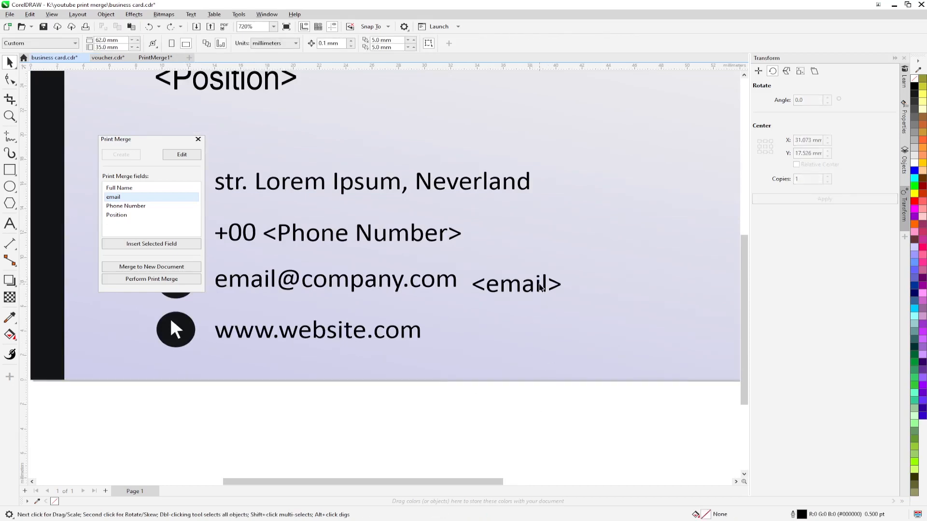
{"action": "left_click_drag", "start_coordinate": [544, 283], "coordinate": [568, 283]}
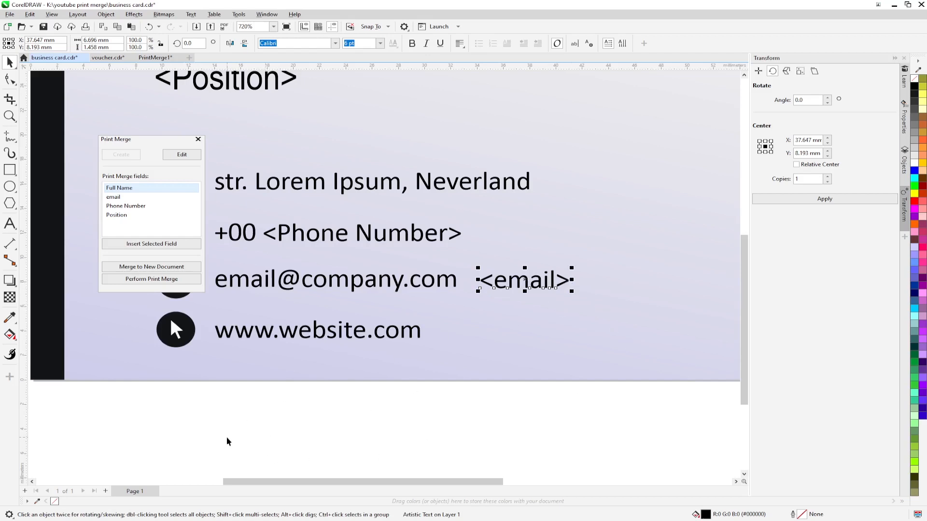
{"action": "mouse_move", "coordinate": [222, 520]}
{"action": "left_click", "coordinate": [222, 493]}
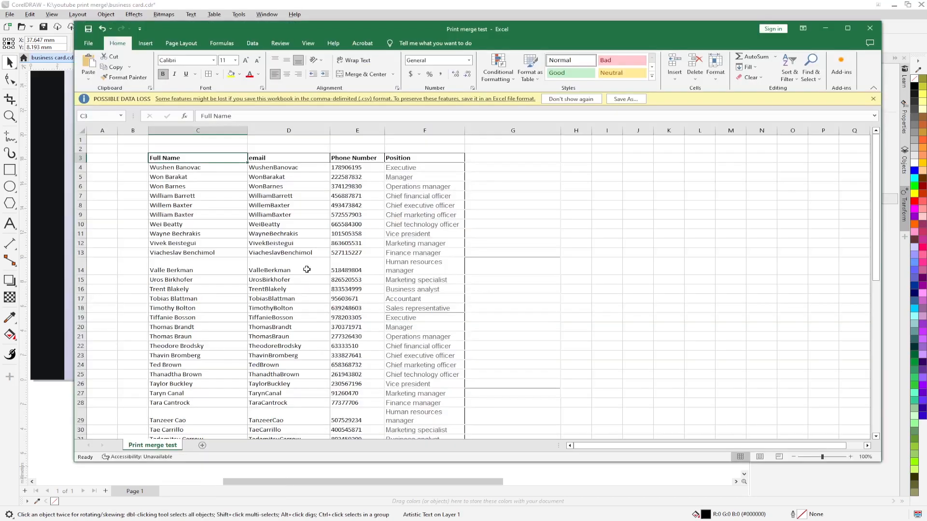
{"action": "left_click", "coordinate": [304, 169]}
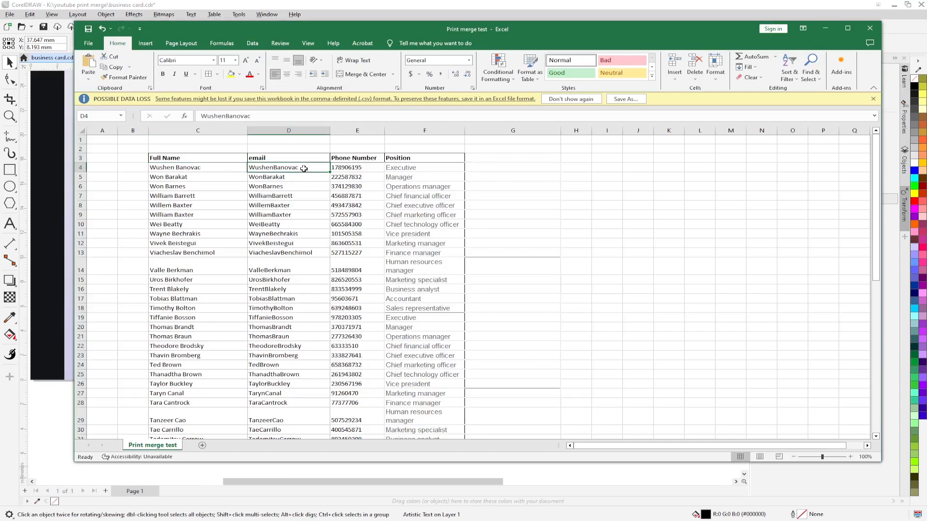
{"action": "left_click", "coordinate": [825, 28]}
{"action": "double_click", "coordinate": [565, 279]}
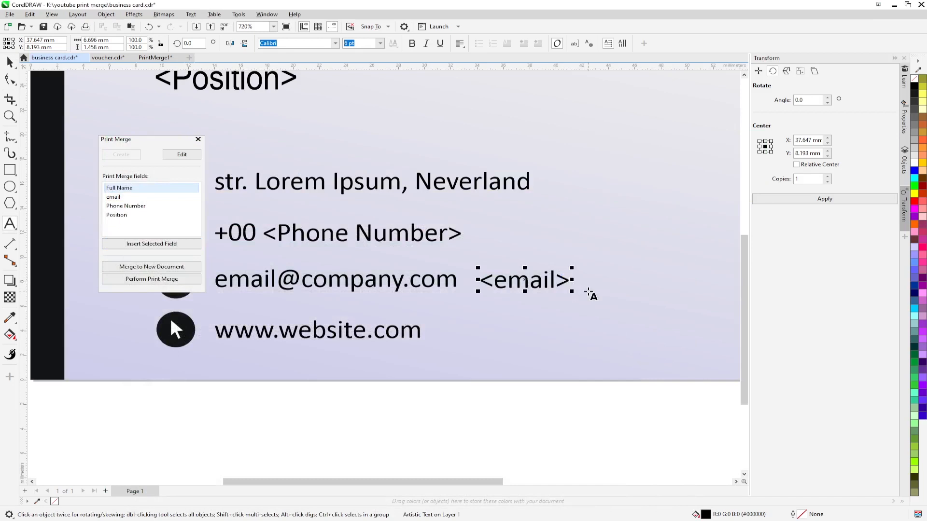
{"action": "type", "text": "@"}
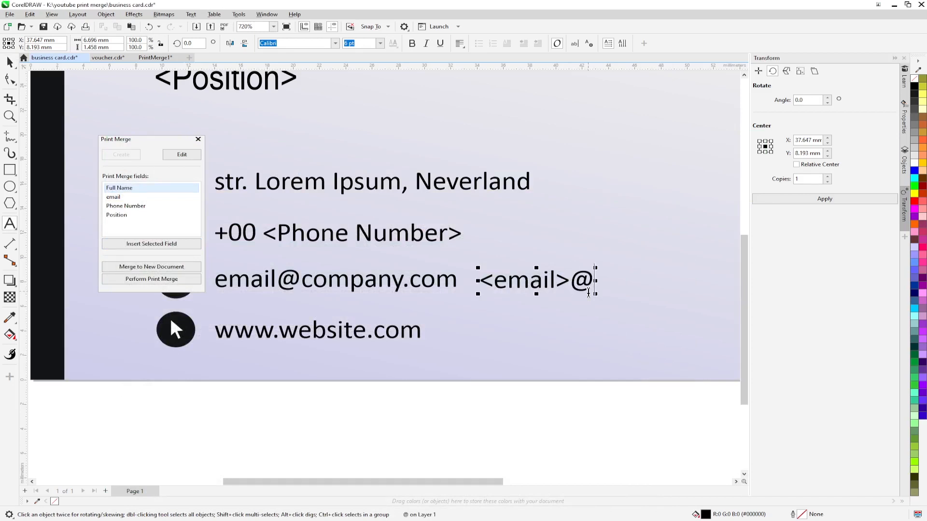
{"action": "type", "text": "domain.cm"}
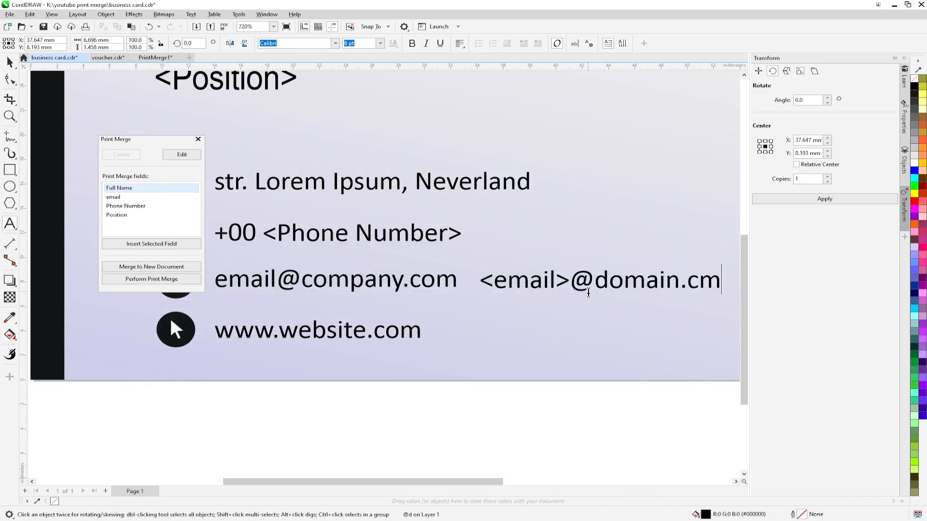
{"action": "key", "text": "BackSpace"}
{"action": "type", "text": "om"}
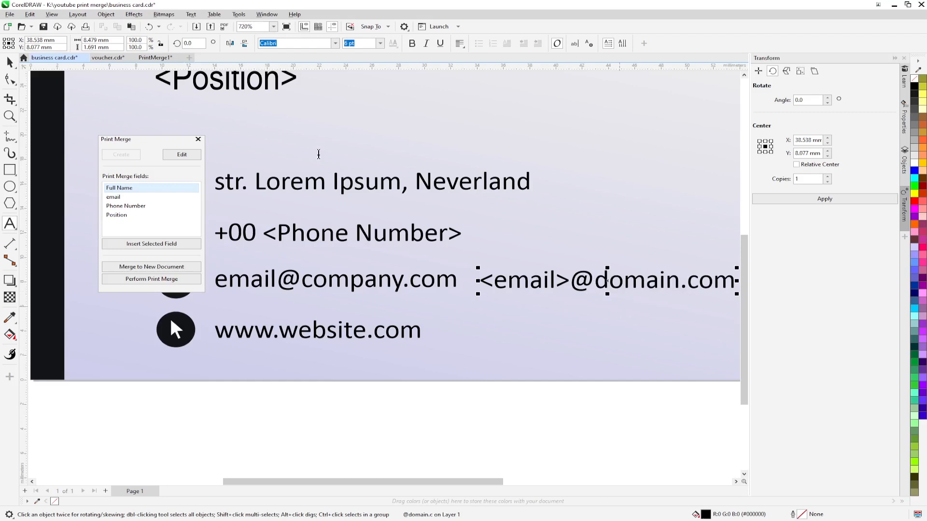
{"action": "key", "text": "Escape"}
{"action": "left_click_drag", "start_coordinate": [607, 281], "coordinate": [342, 281]}
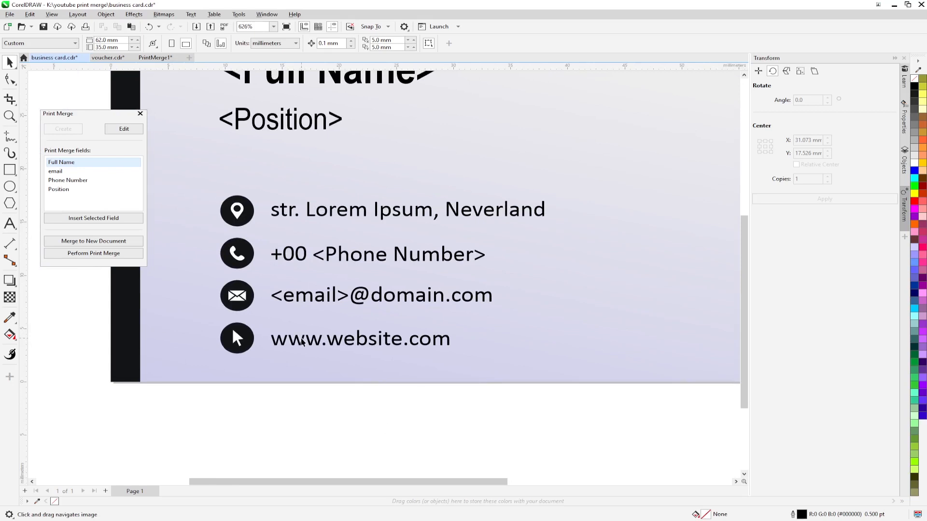
{"action": "scroll", "coordinate": [301, 342], "scroll_direction": "down", "scroll_amount": 2}
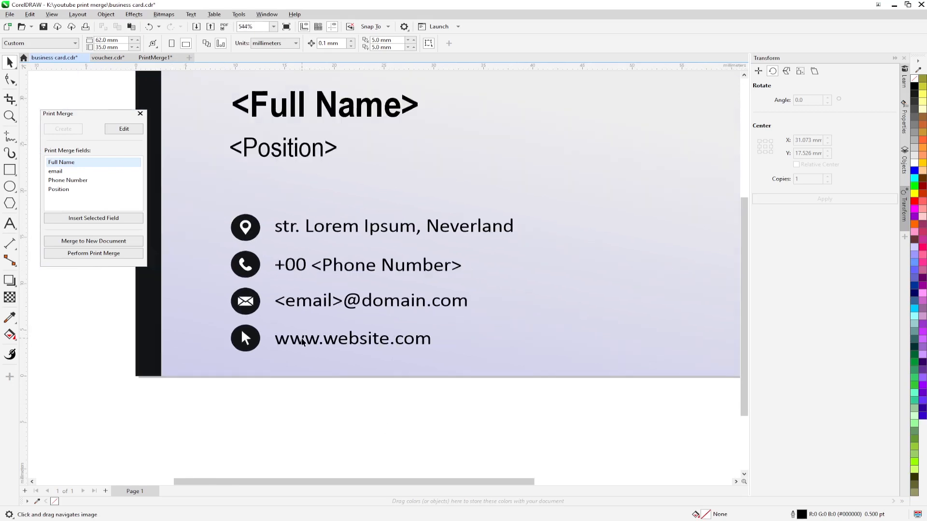
{"action": "left_click", "coordinate": [363, 308]}
{"action": "left_click", "coordinate": [363, 276]}
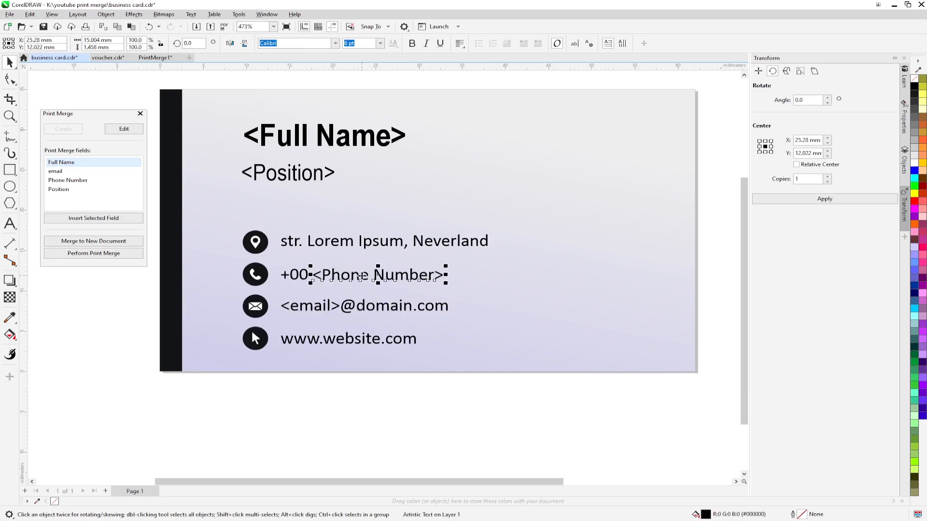
{"action": "left_click", "coordinate": [301, 174]}
{"action": "left_click", "coordinate": [328, 142]}
{"action": "left_click", "coordinate": [370, 76]}
{"action": "scroll", "coordinate": [320, 349], "scroll_direction": "down", "scroll_amount": 3}
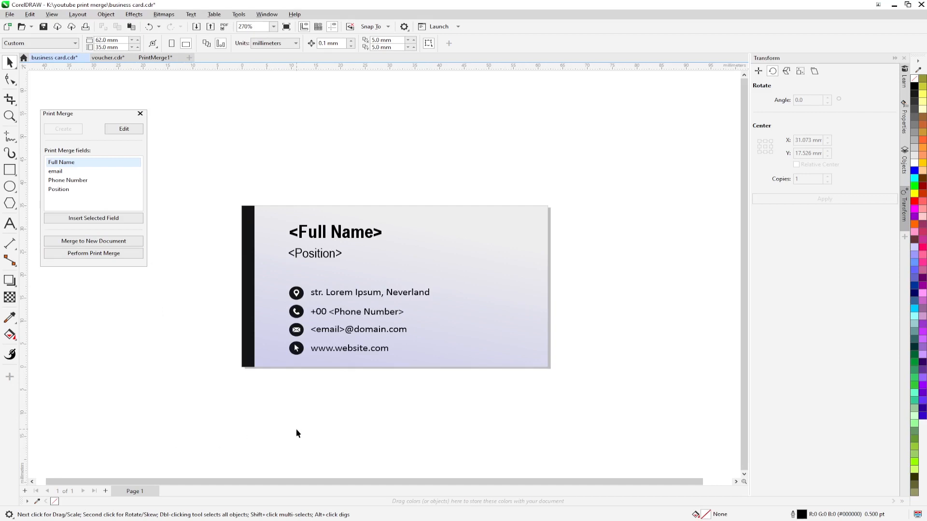
Step: Start the print merge on the EPSON L1800 Series in portrait, checking the merged page list
{"action": "left_click", "coordinate": [99, 257]}
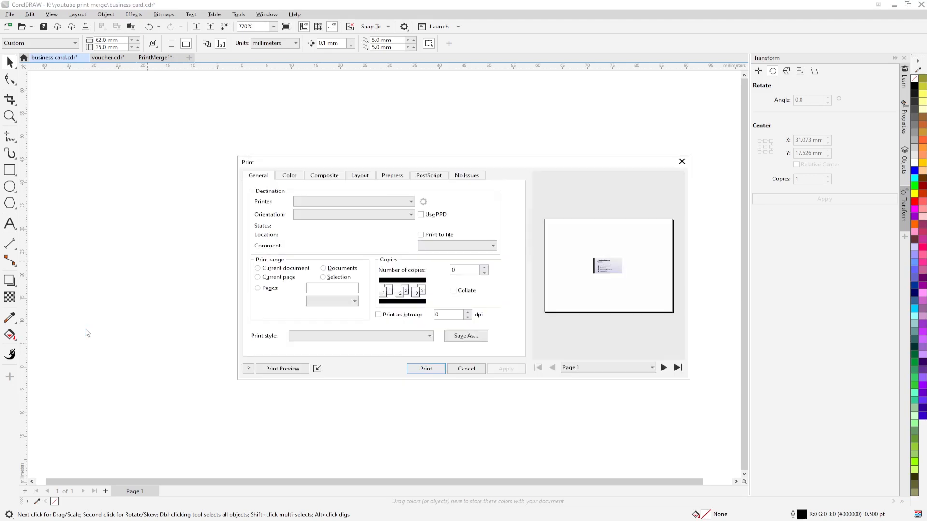
{"action": "left_click", "coordinate": [386, 201]}
{"action": "left_click", "coordinate": [337, 225]}
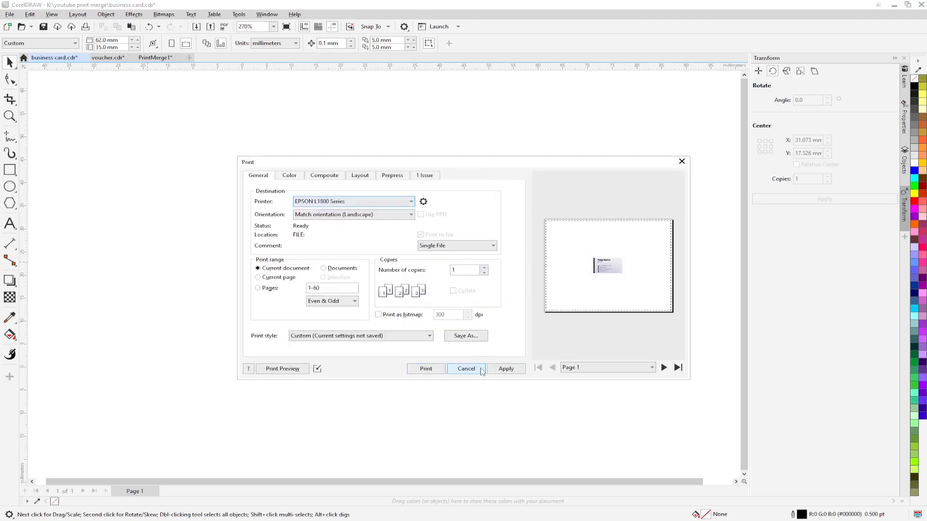
{"action": "left_click", "coordinate": [423, 202]}
{"action": "left_click", "coordinate": [422, 406]}
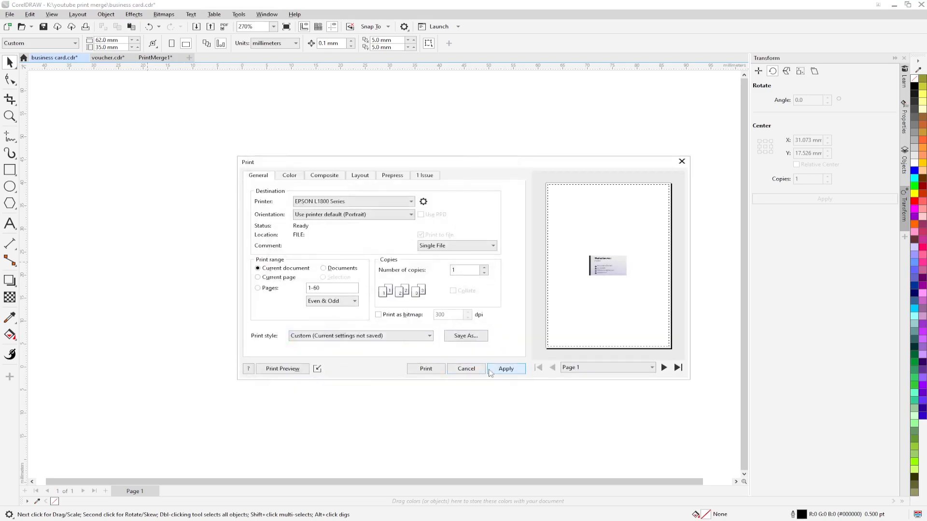
{"action": "left_click", "coordinate": [652, 368]}
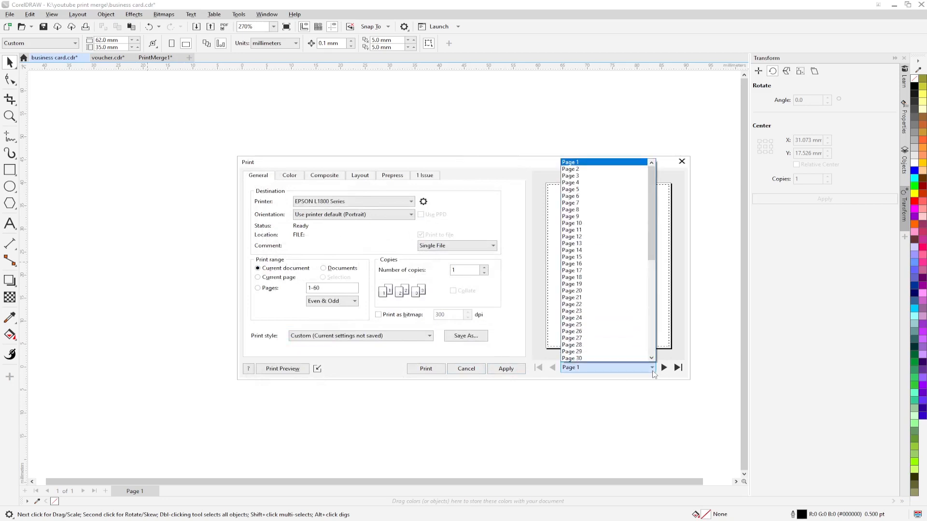
{"action": "scroll", "coordinate": [612, 284], "scroll_direction": "down", "scroll_amount": 10}
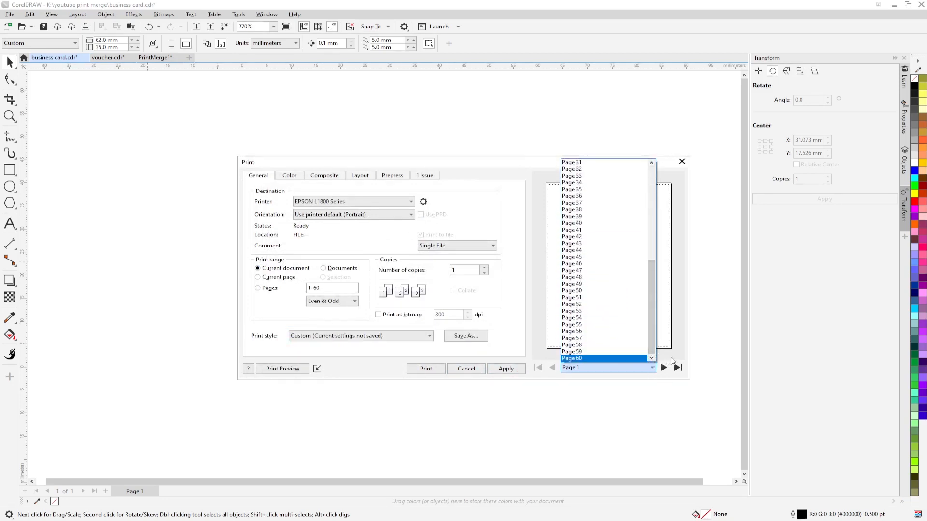
{"action": "left_click", "coordinate": [671, 360]}
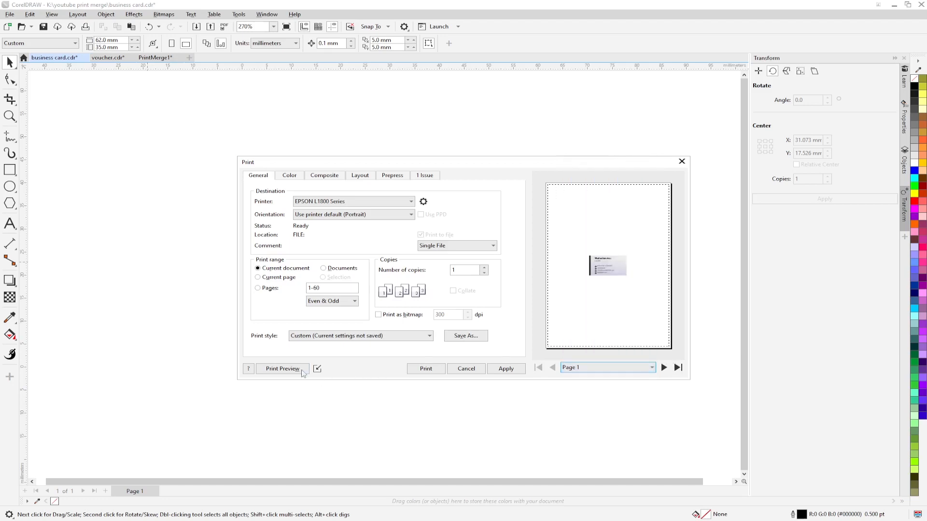
Step: In print preview, impose the cards 3 across by 8 down and turn on crop marks
{"action": "left_click", "coordinate": [282, 369]}
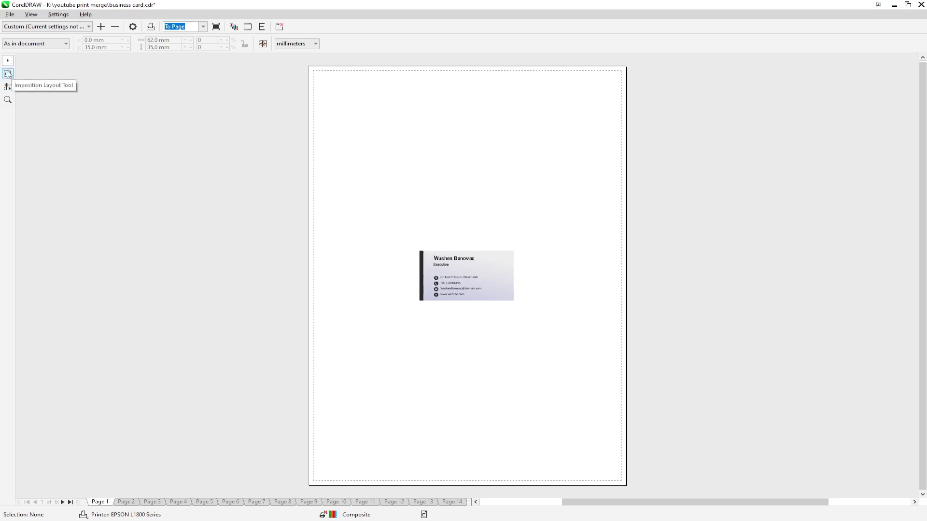
{"action": "left_click", "coordinate": [8, 74]}
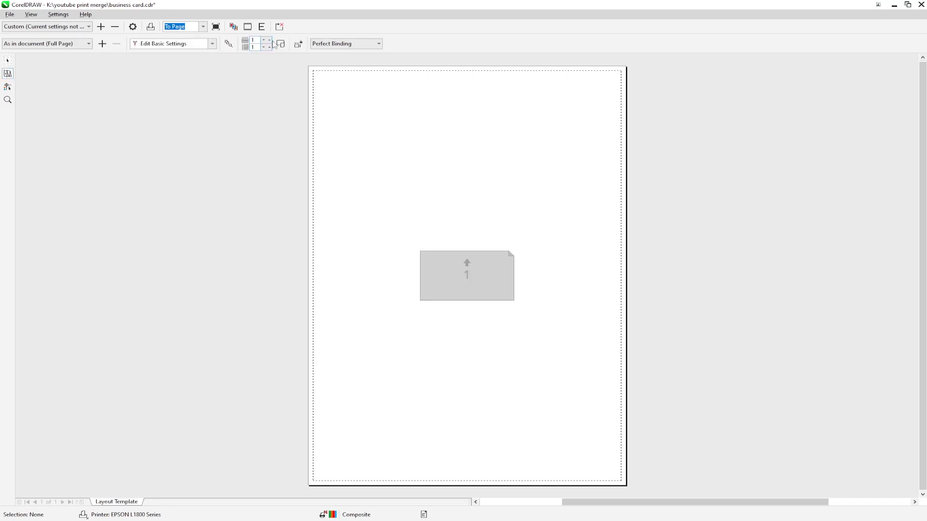
{"action": "left_click", "coordinate": [266, 40]}
{"action": "left_click", "coordinate": [269, 41]}
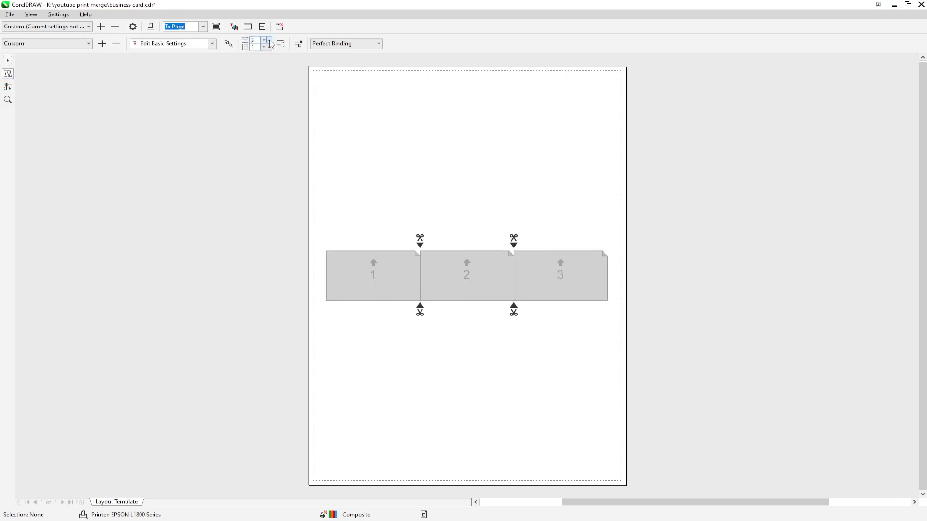
{"action": "left_click", "coordinate": [269, 46]}
{"action": "left_click", "coordinate": [269, 47]}
{"action": "left_click", "coordinate": [270, 47]}
{"action": "left_click", "coordinate": [270, 47]}
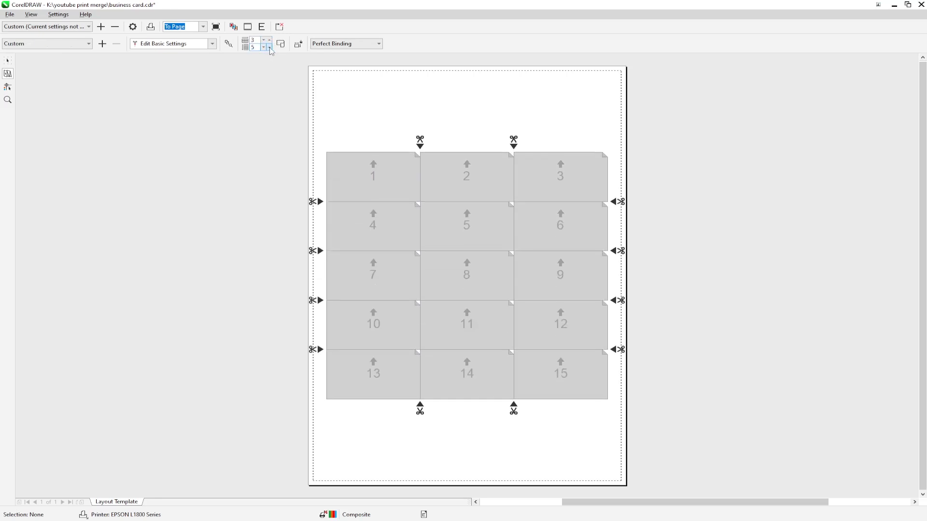
{"action": "left_click", "coordinate": [269, 48]}
{"action": "left_click", "coordinate": [269, 47]}
{"action": "left_click", "coordinate": [269, 48]}
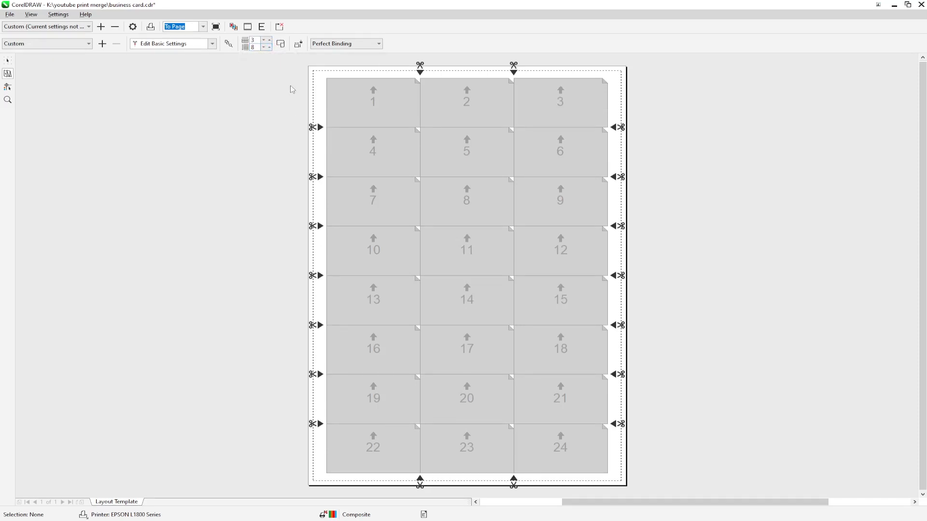
{"action": "left_click", "coordinate": [8, 86]}
{"action": "left_click", "coordinate": [175, 46]}
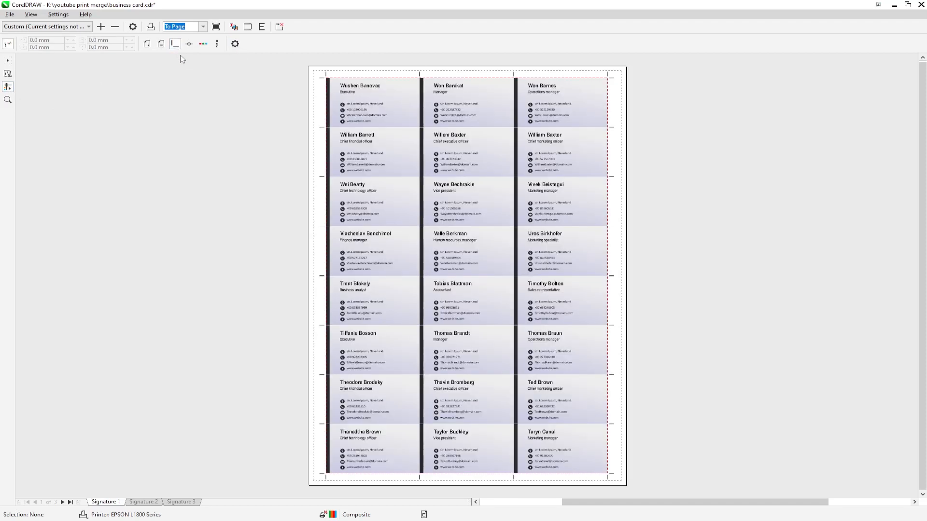
Step: Zoom in to inspect the 24 imposed cards, zoom back out, and leave the preview
{"action": "left_click", "coordinate": [8, 61]}
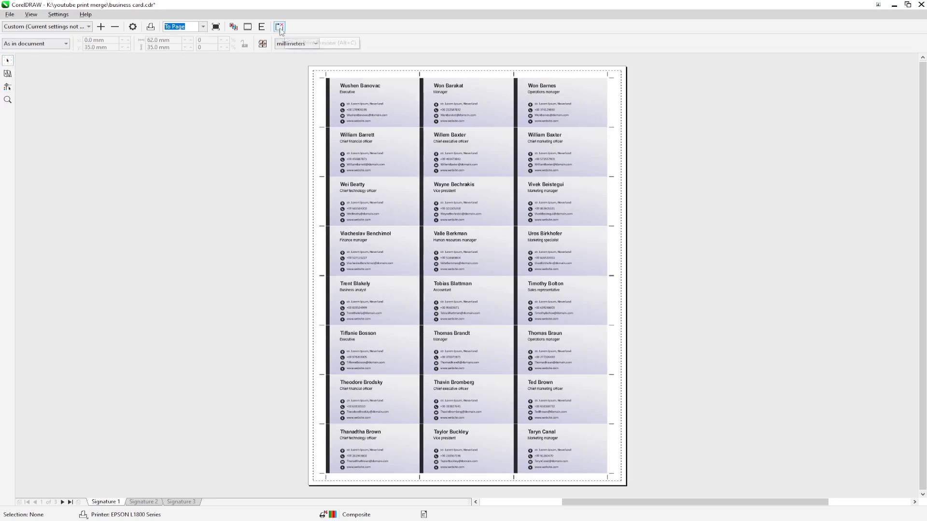
{"action": "left_click", "coordinate": [7, 99]}
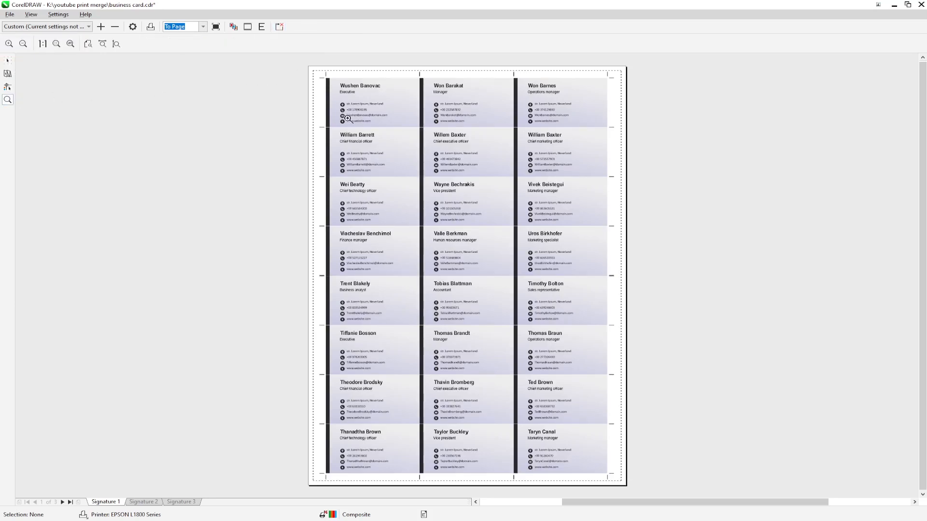
{"action": "left_click", "coordinate": [589, 404]}
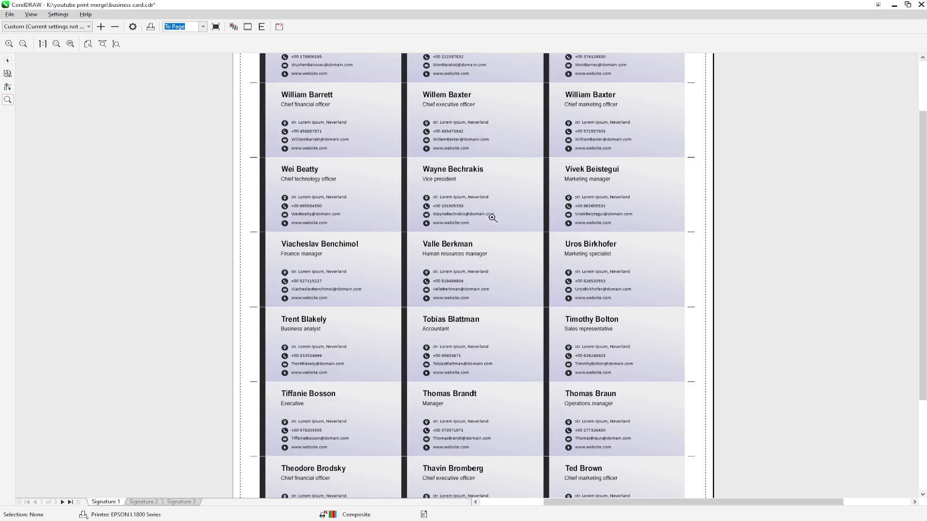
{"action": "left_click", "coordinate": [446, 145]}
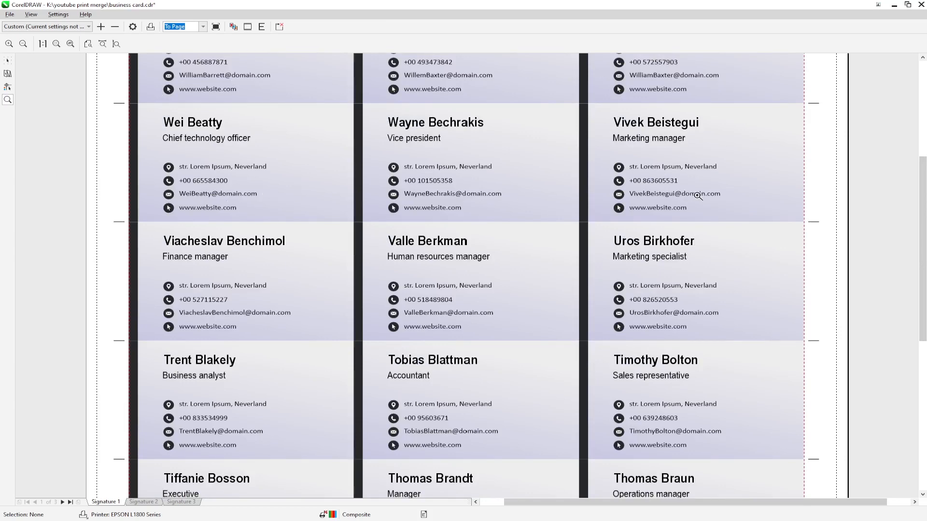
{"action": "right_click", "coordinate": [697, 195]}
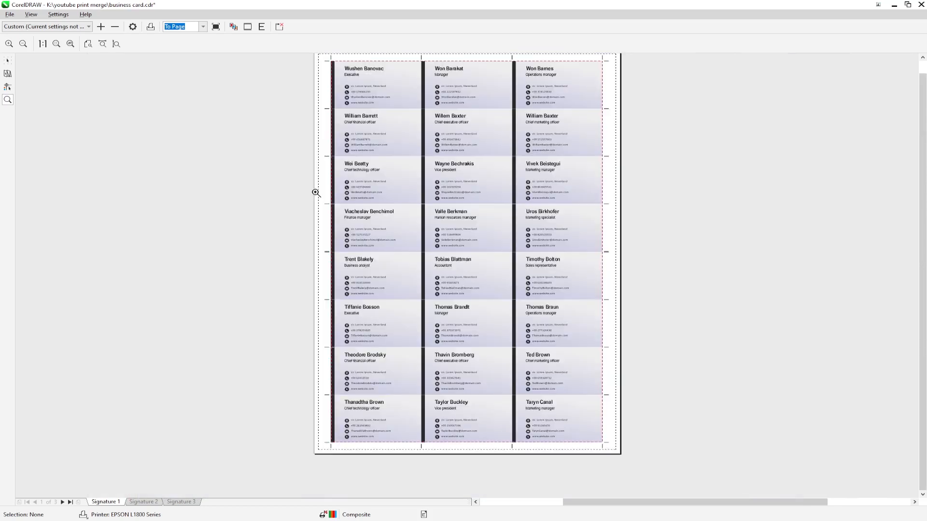
{"action": "left_click", "coordinate": [280, 30]}
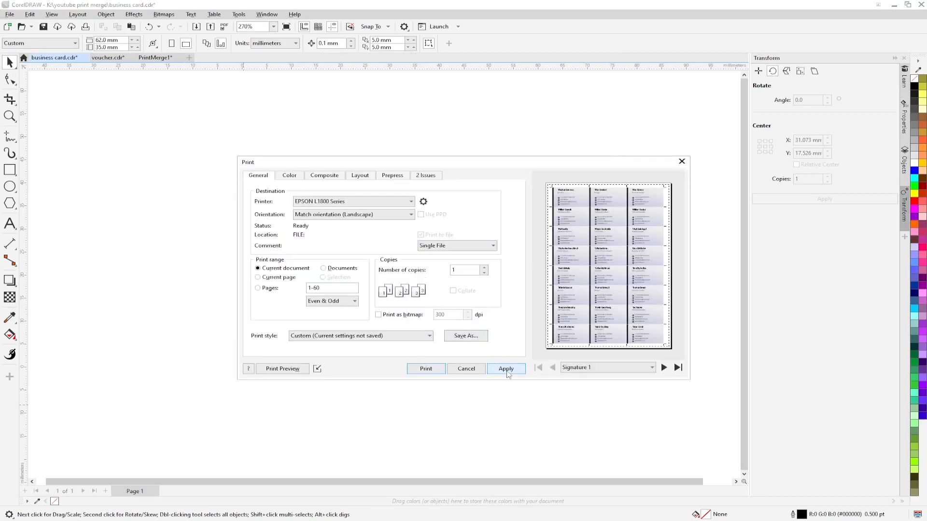
Step: Apply the 24-up EPSON L1800 print settings for pages 1-60
{"action": "left_click", "coordinate": [505, 371]}
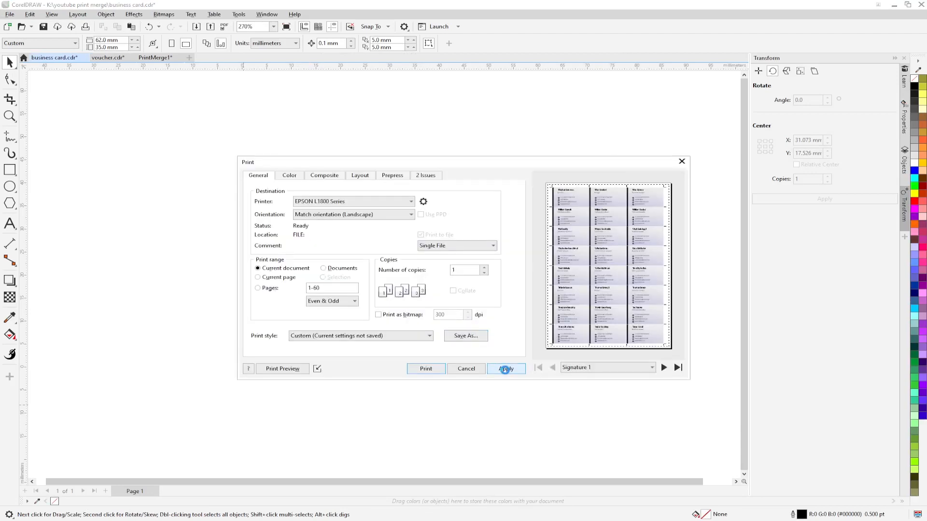